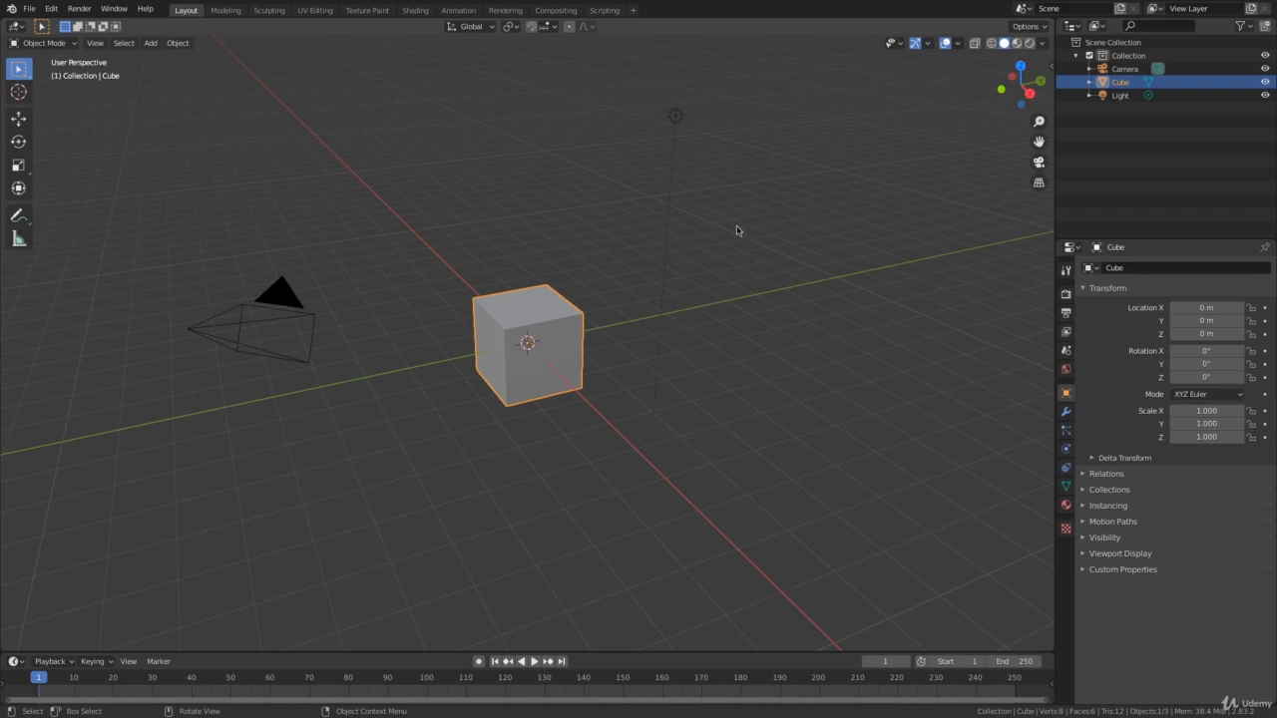
# Delete all the default scene objects: the camera, cube and light.
pyautogui.press('a')
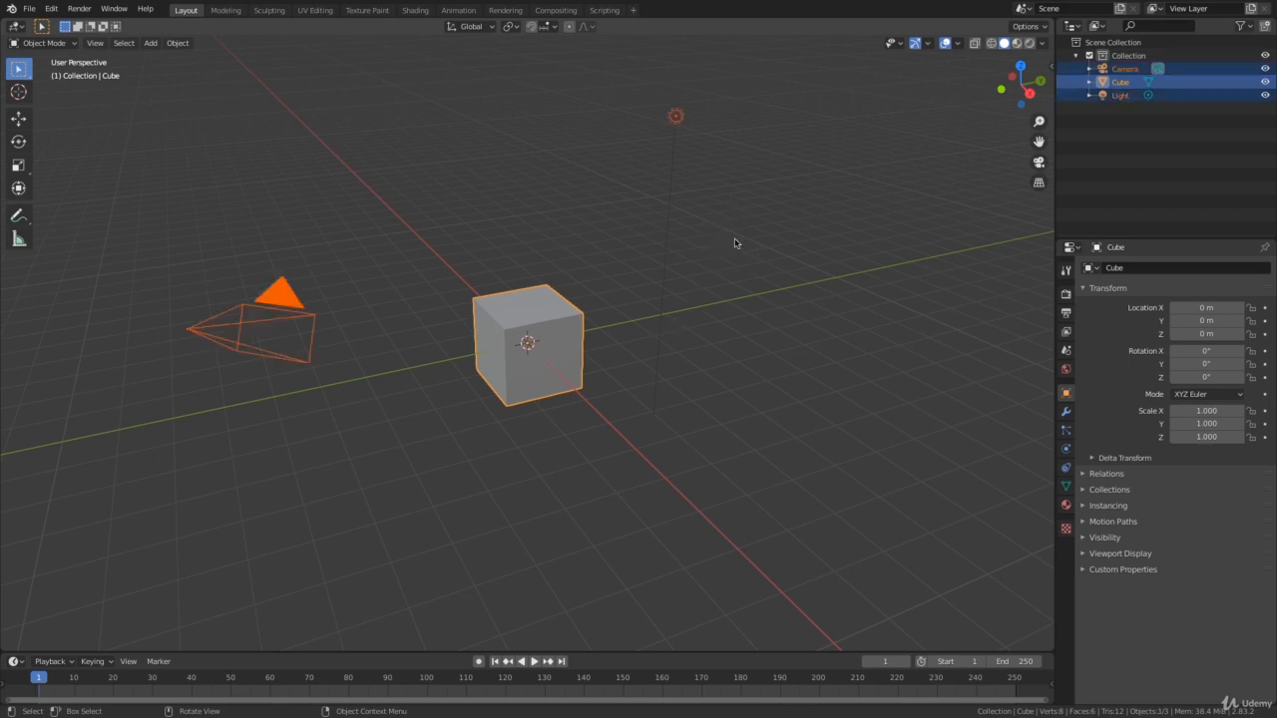
pyautogui.press('x')
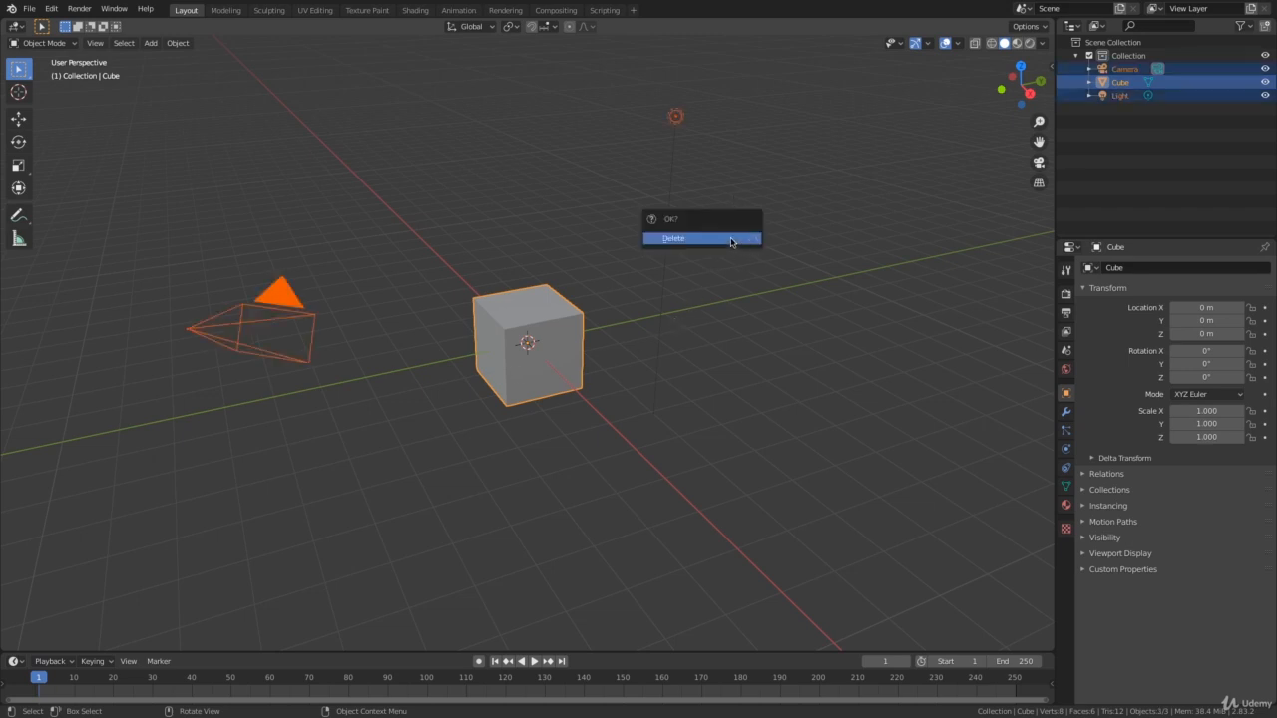
pyautogui.click(699, 239)
# Add a UV sphere at the world origin and leave it deselected.
pyautogui.moveTo(735, 276); pyautogui.dragTo(676, 287, button='middle')
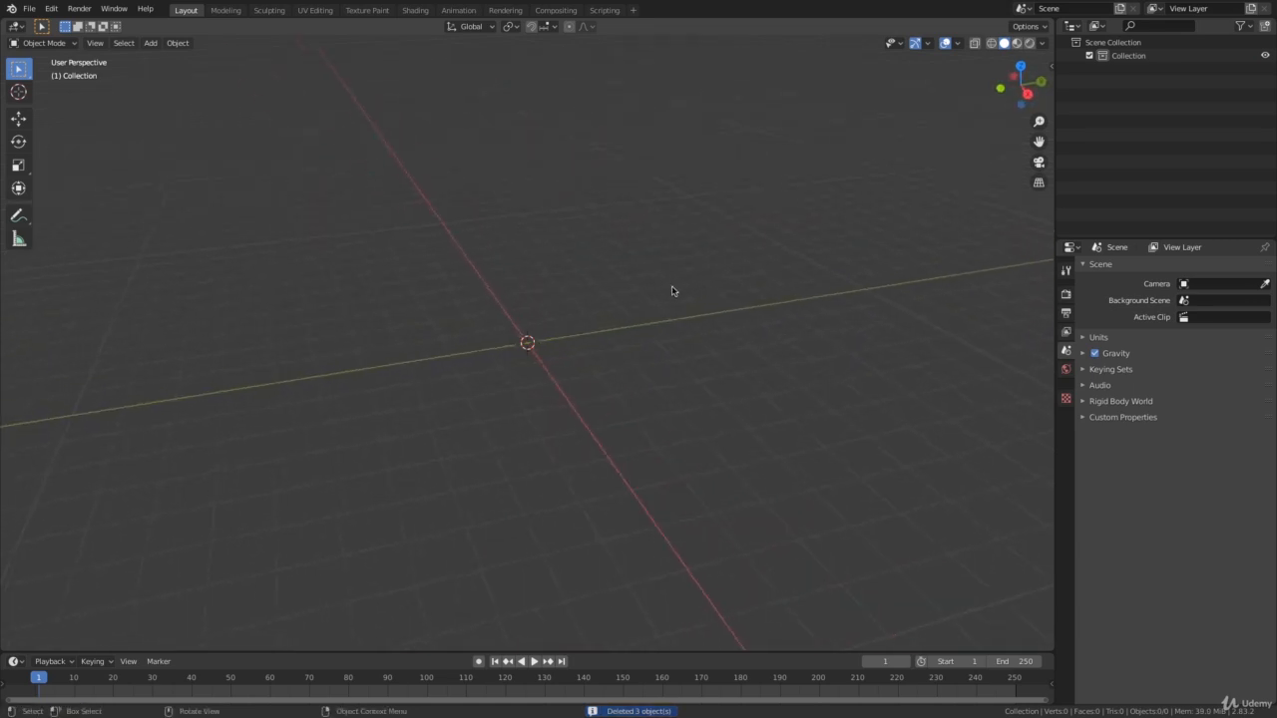
pyautogui.hotkey('shift', 'a')
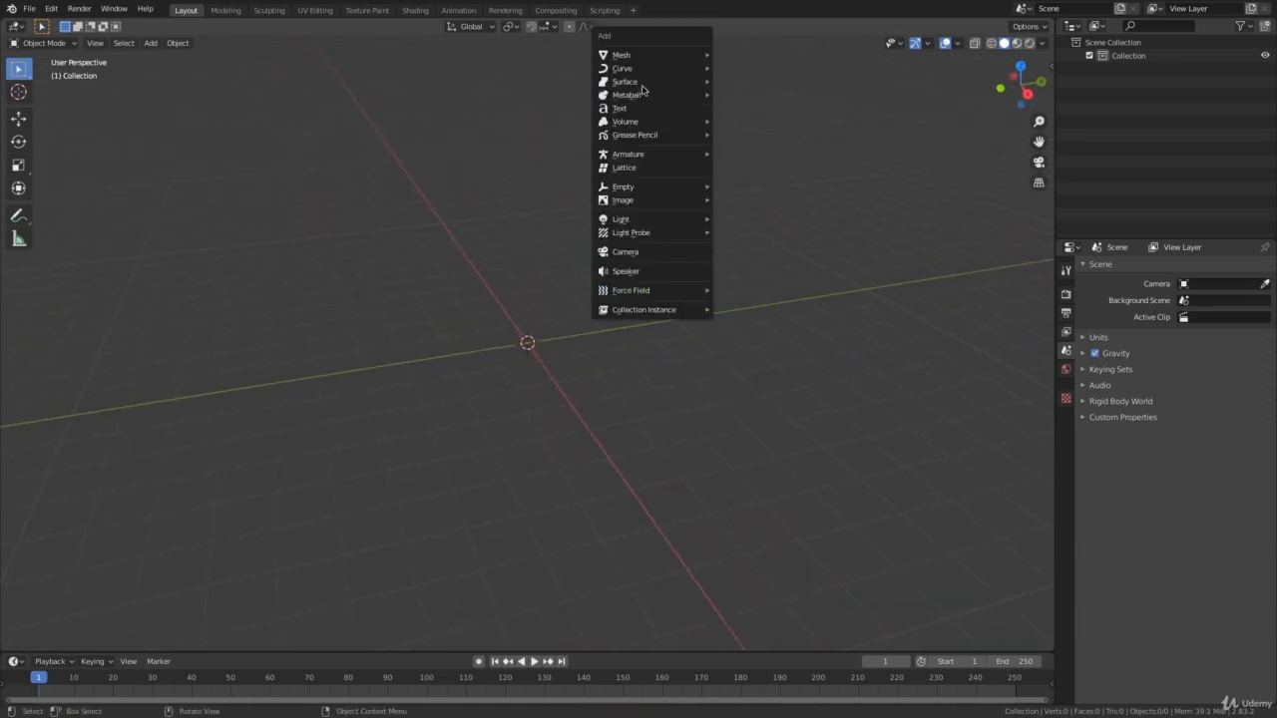
pyautogui.moveTo(639, 56)
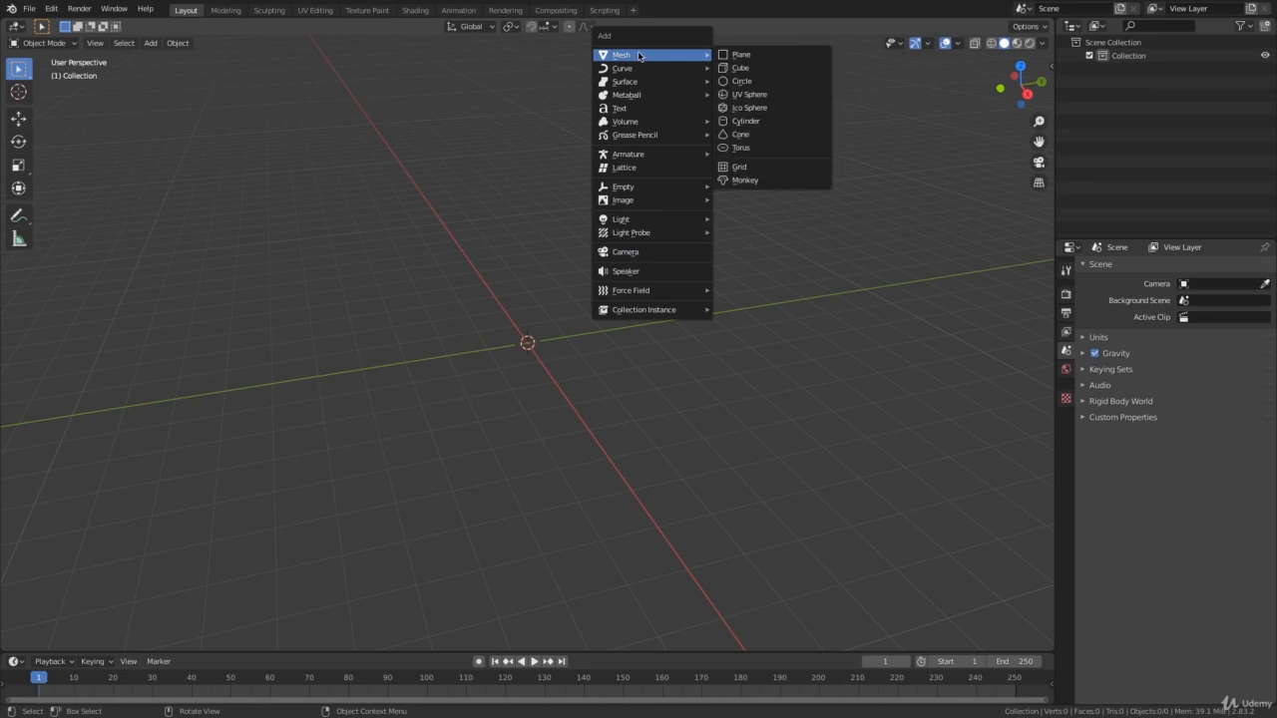
pyautogui.click(753, 97)
pyautogui.moveTo(749, 126); pyautogui.dragTo(646, 280, button='middle')
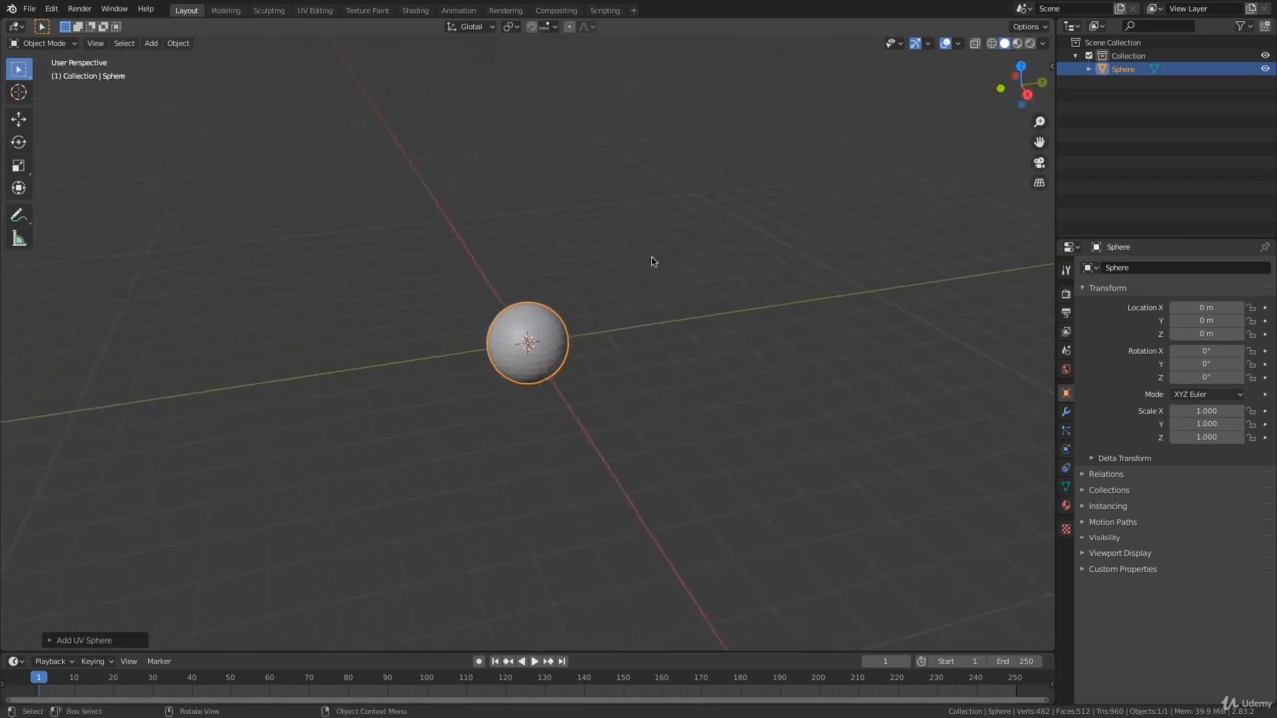
pyautogui.click(661, 265)
# Add a plane mesh at the world origin and scale it uniformly to about 3.9.
pyautogui.hotkey('shift', 'a')
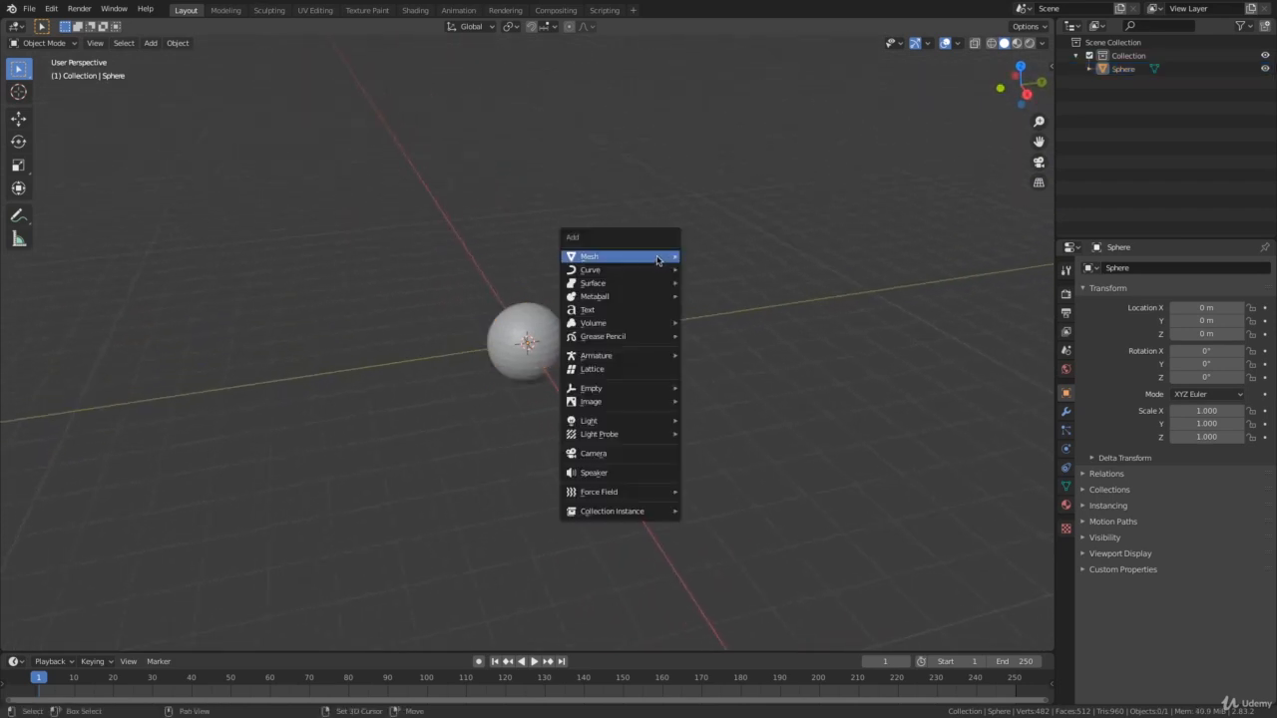
pyautogui.moveTo(623, 261)
pyautogui.click(714, 261)
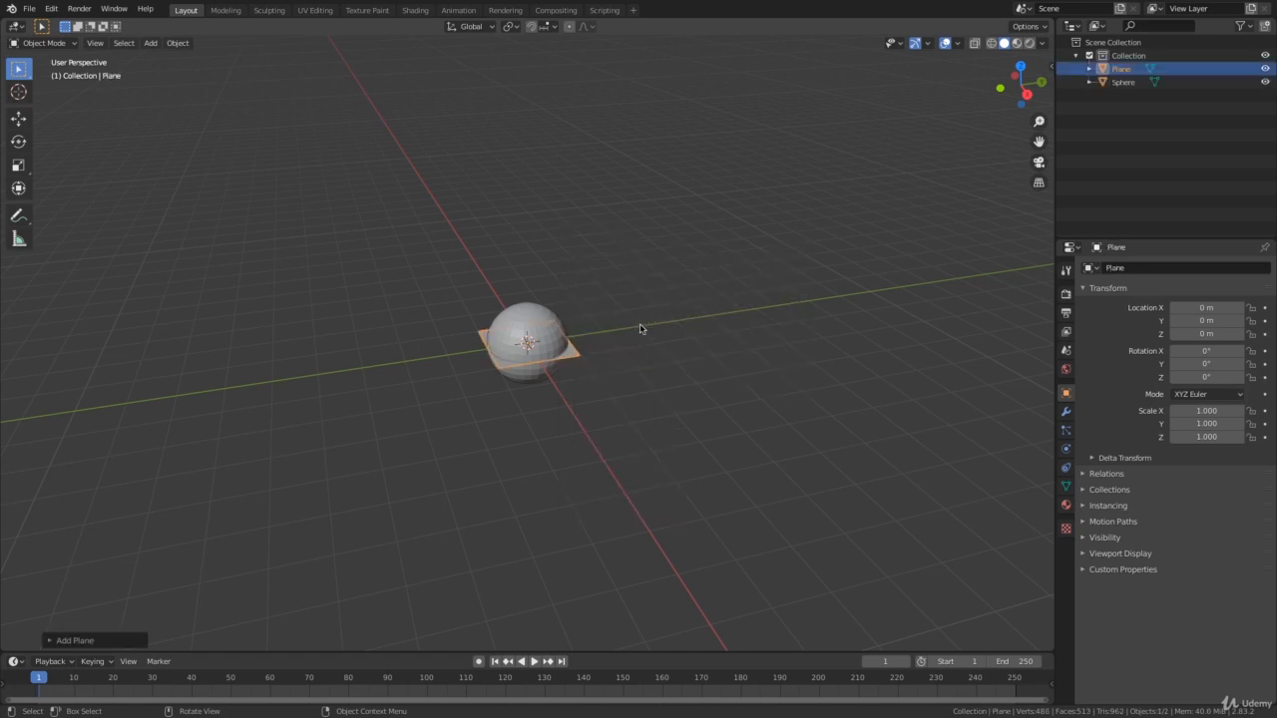
pyautogui.press('s')
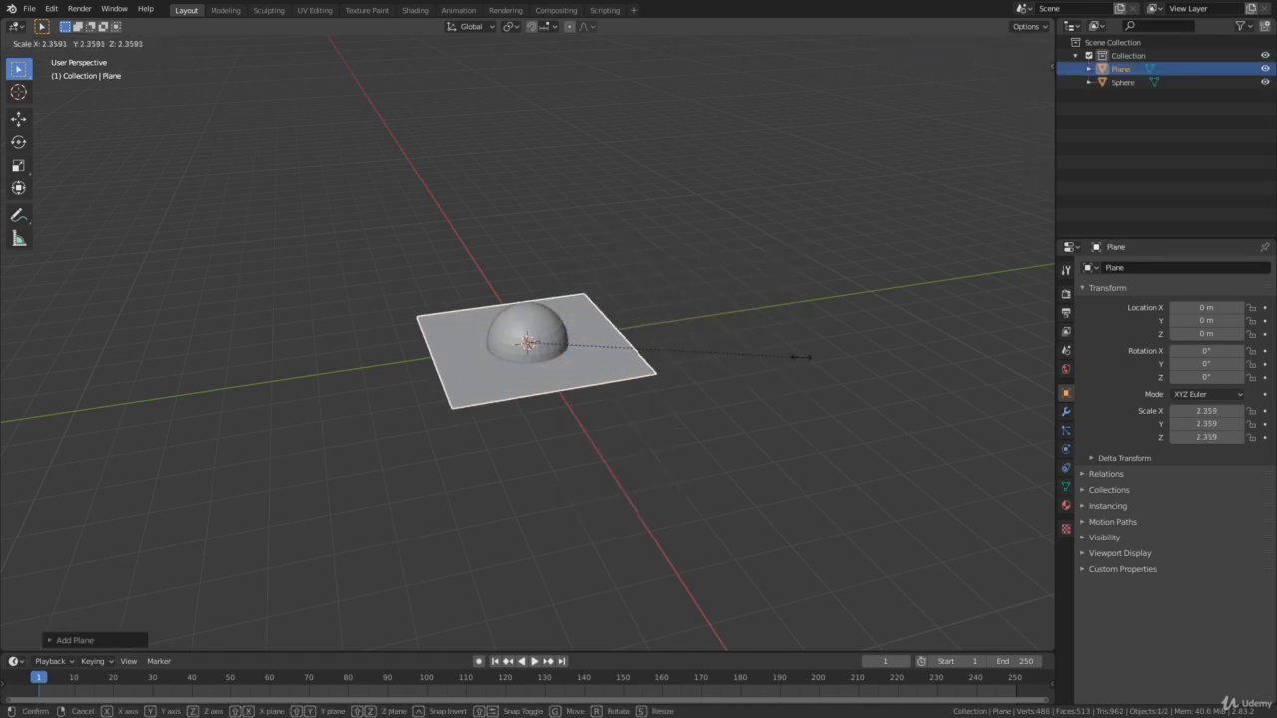
pyautogui.click(710, 362)
pyautogui.press('s')
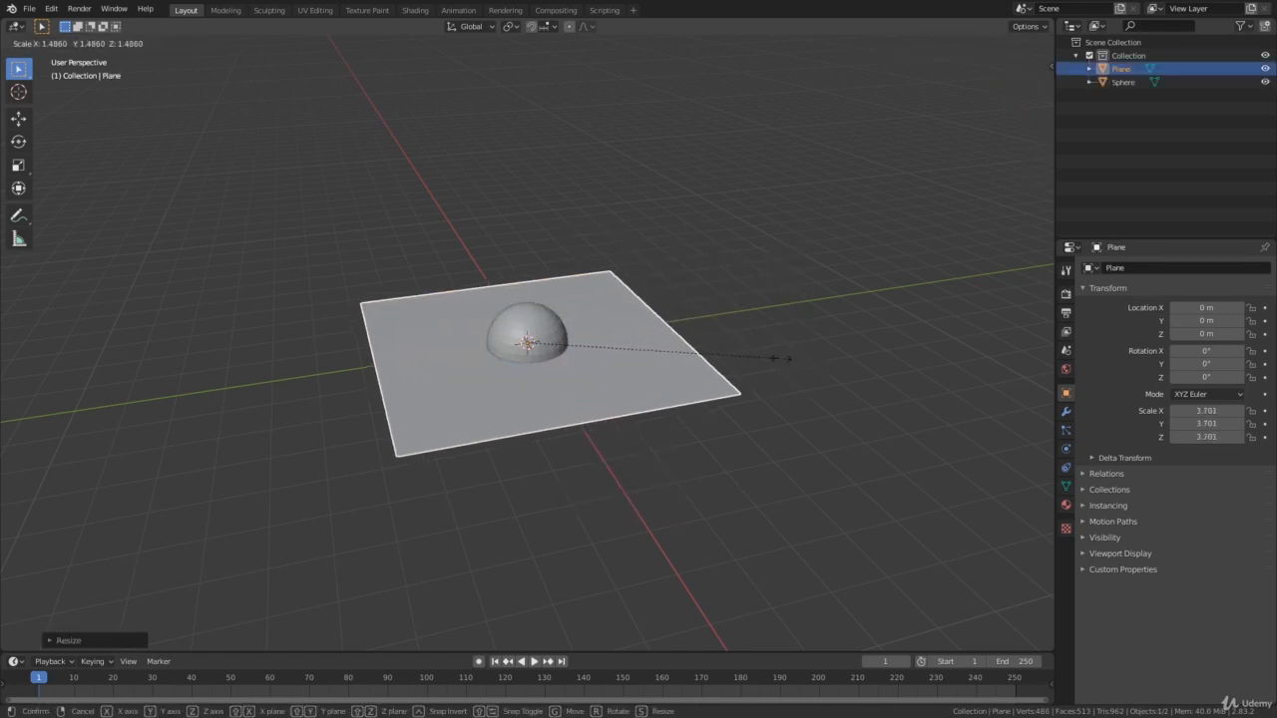
pyautogui.click(795, 365)
# Raise the plane along the global Z axis to about 5.6 m above the sphere.
pyautogui.moveTo(795, 365); pyautogui.dragTo(653, 373, button='middle')
pyautogui.press('g')
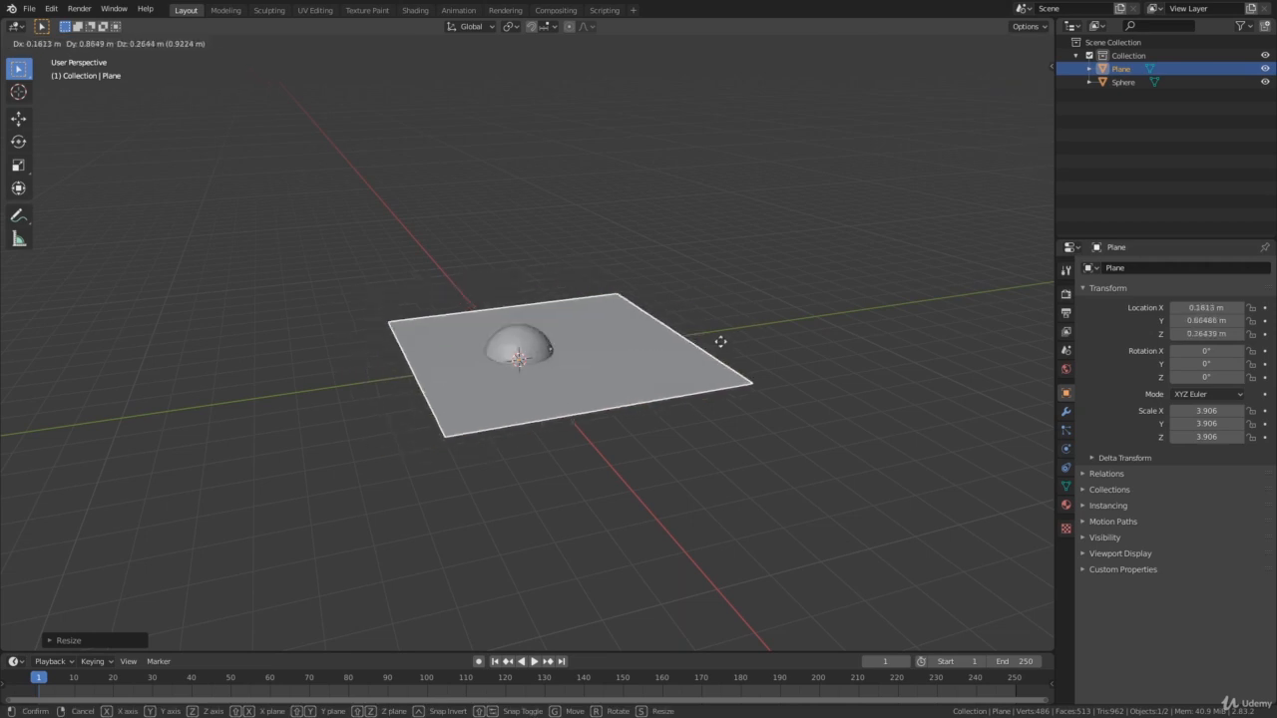
pyautogui.press('z')
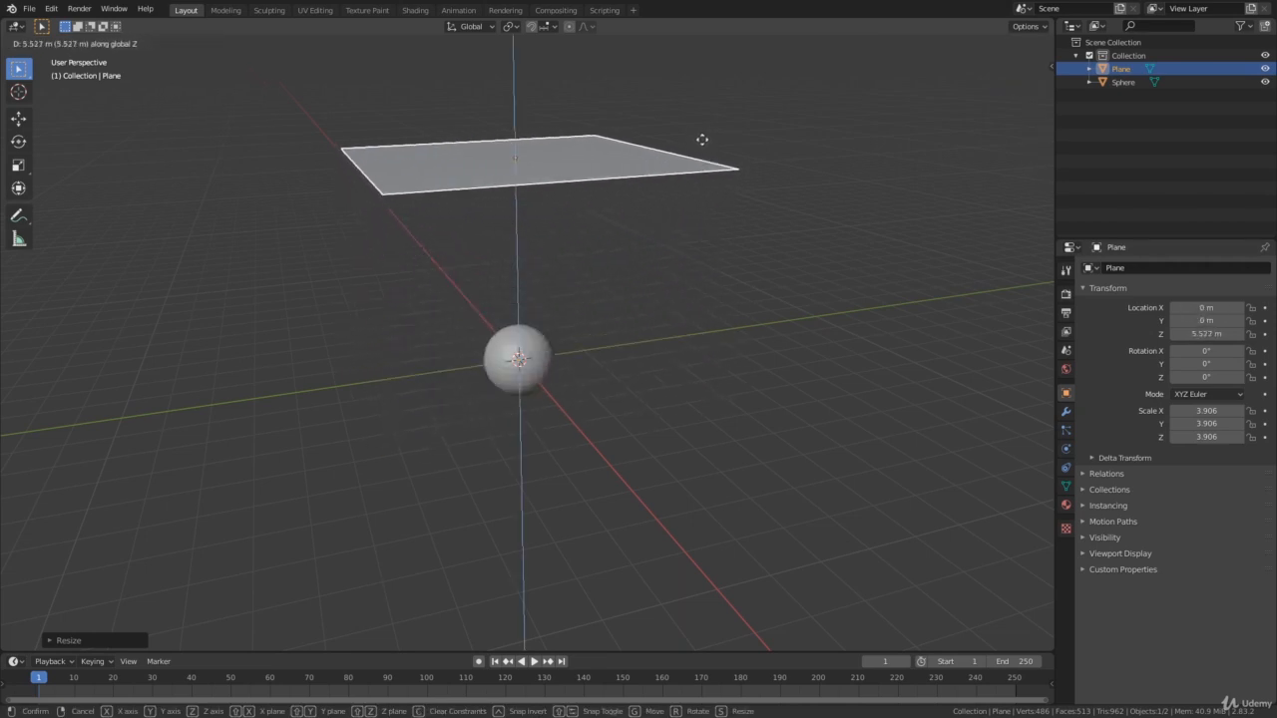
pyautogui.click(704, 140)
# Enable Cloth physics on the plane.
pyautogui.moveTo(684, 240)
pyautogui.mouseDown(button='middle')
pyautogui.moveTo(606, 266)
pyautogui.moveTo(701, 233)
pyautogui.moveTo(742, 191)
pyautogui.moveTo(692, 265)
pyautogui.moveTo(678, 247)
pyautogui.mouseUp(button='middle')
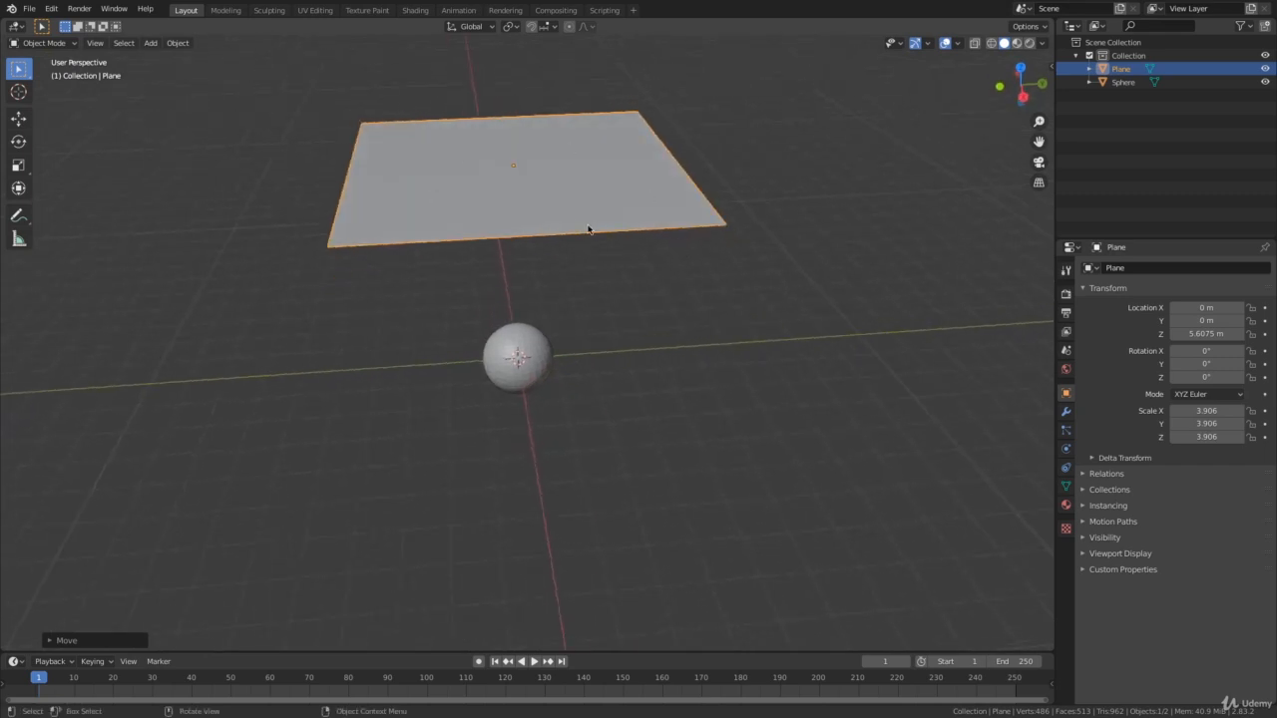
pyautogui.moveTo(589, 230); pyautogui.dragTo(610, 228, button='middle')
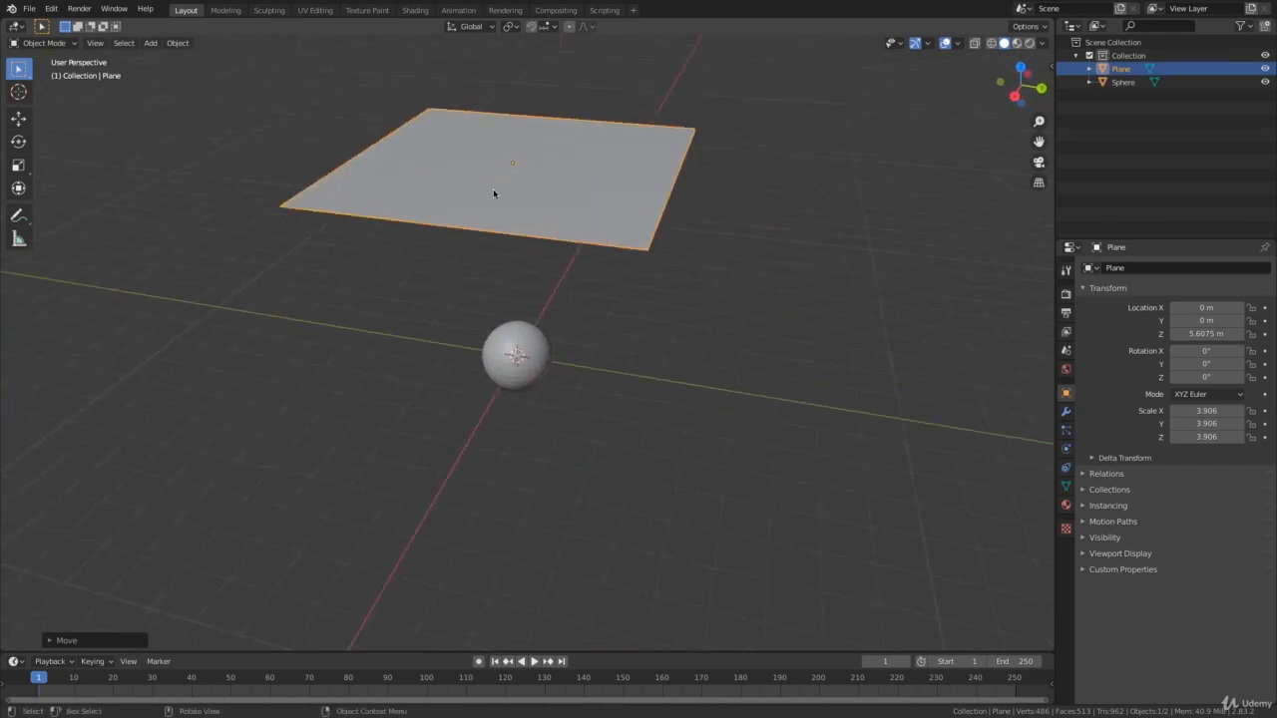
pyautogui.moveTo(701, 303); pyautogui.dragTo(698, 276, button='middle')
pyautogui.click(698, 277)
pyautogui.click(626, 217)
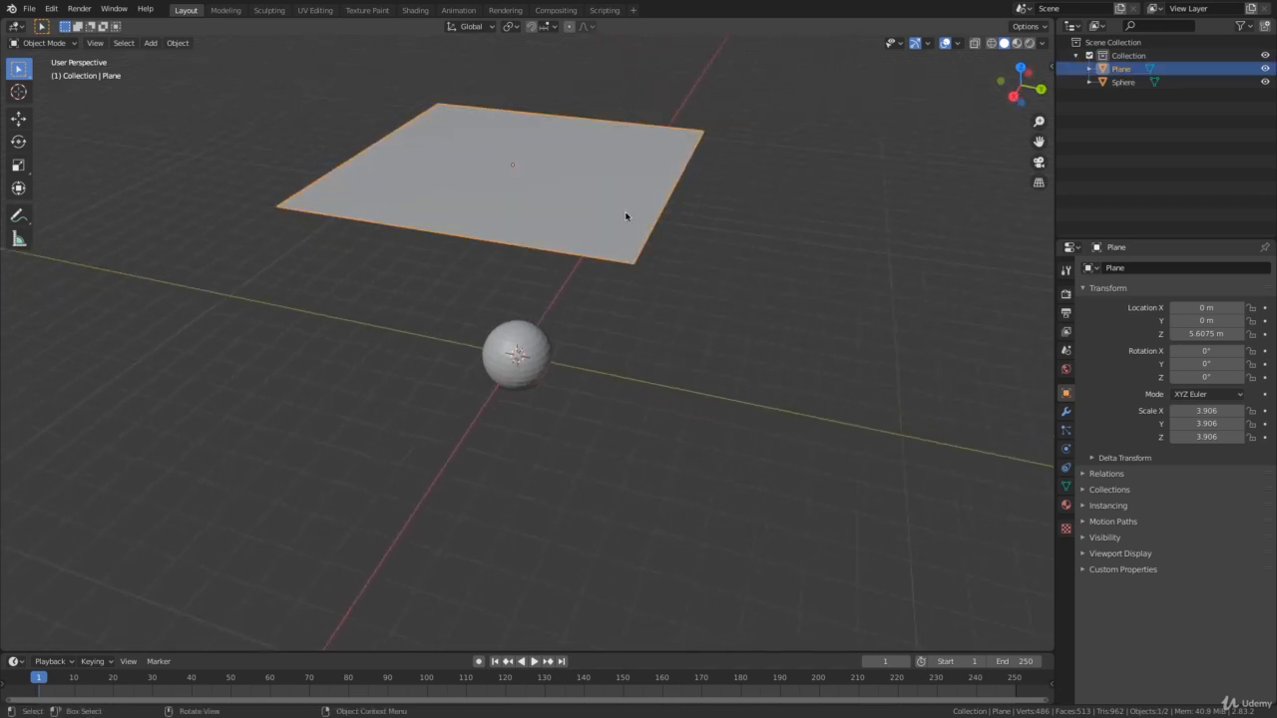
pyautogui.moveTo(625, 216); pyautogui.dragTo(817, 323, button='middle')
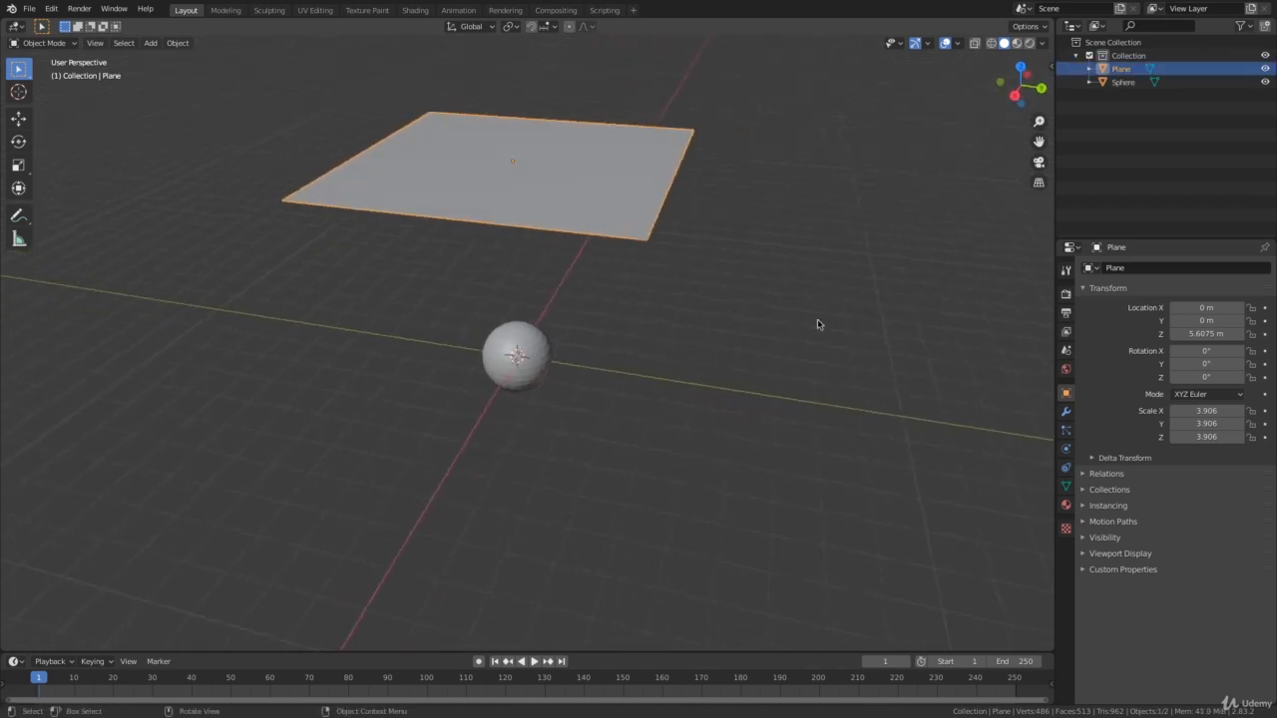
pyautogui.click(1066, 448)
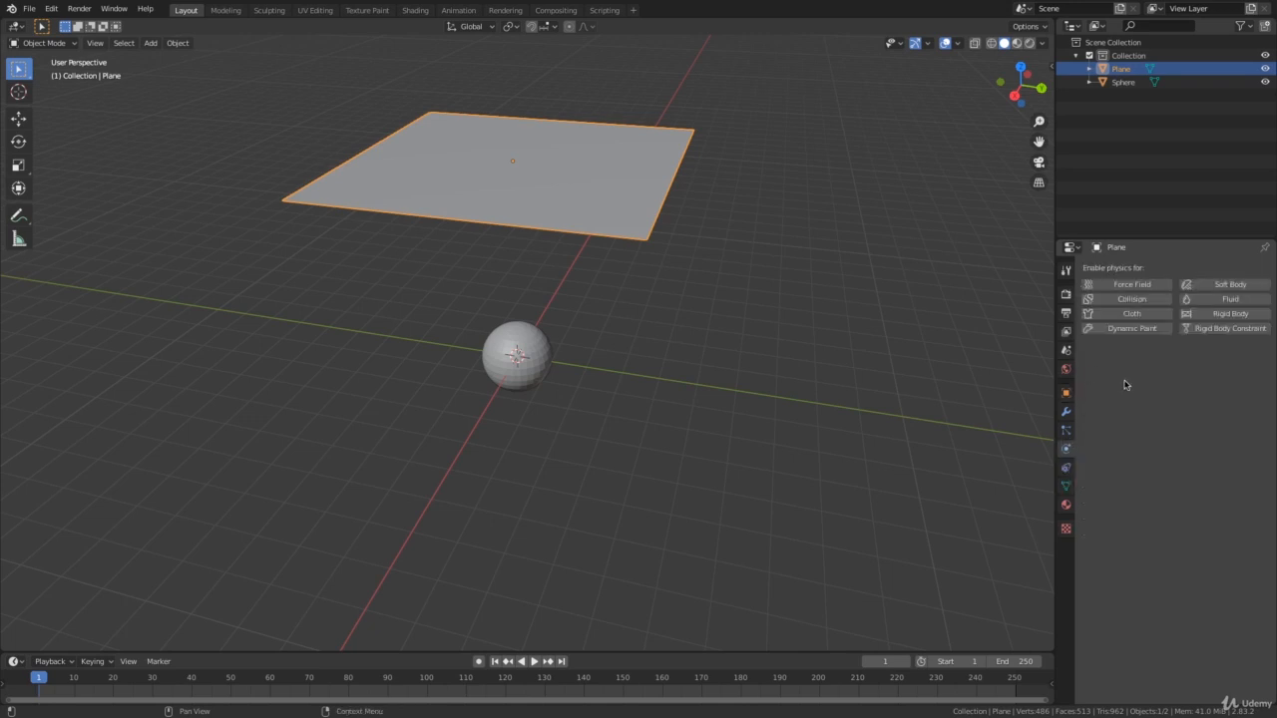
pyautogui.click(1134, 315)
# Play the cloth simulation to watch the plane fall, stop it, and return to the first frame.
pyautogui.moveTo(758, 385); pyautogui.dragTo(819, 382, button='middle')
pyautogui.moveTo(755, 308)
pyautogui.mouseDown(button='middle')
pyautogui.moveTo(712, 319)
pyautogui.moveTo(750, 310)
pyautogui.mouseUp(button='middle')
pyautogui.press('space')
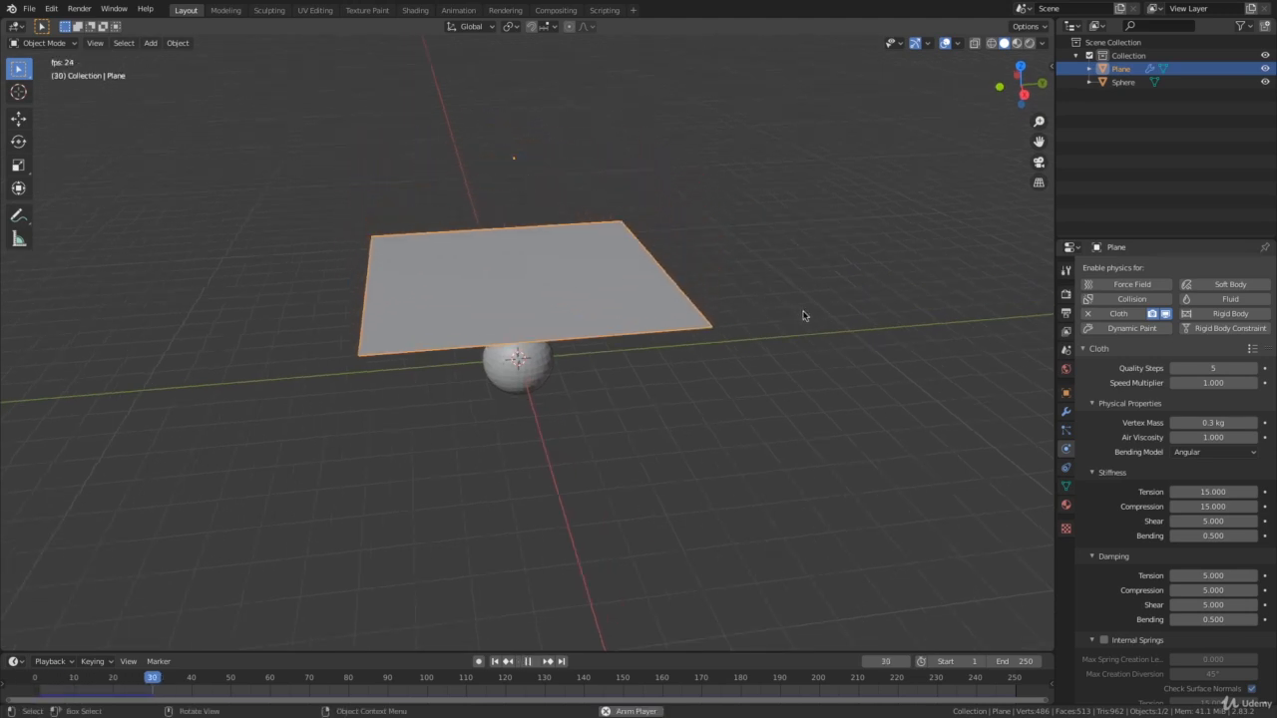
pyautogui.press('space')
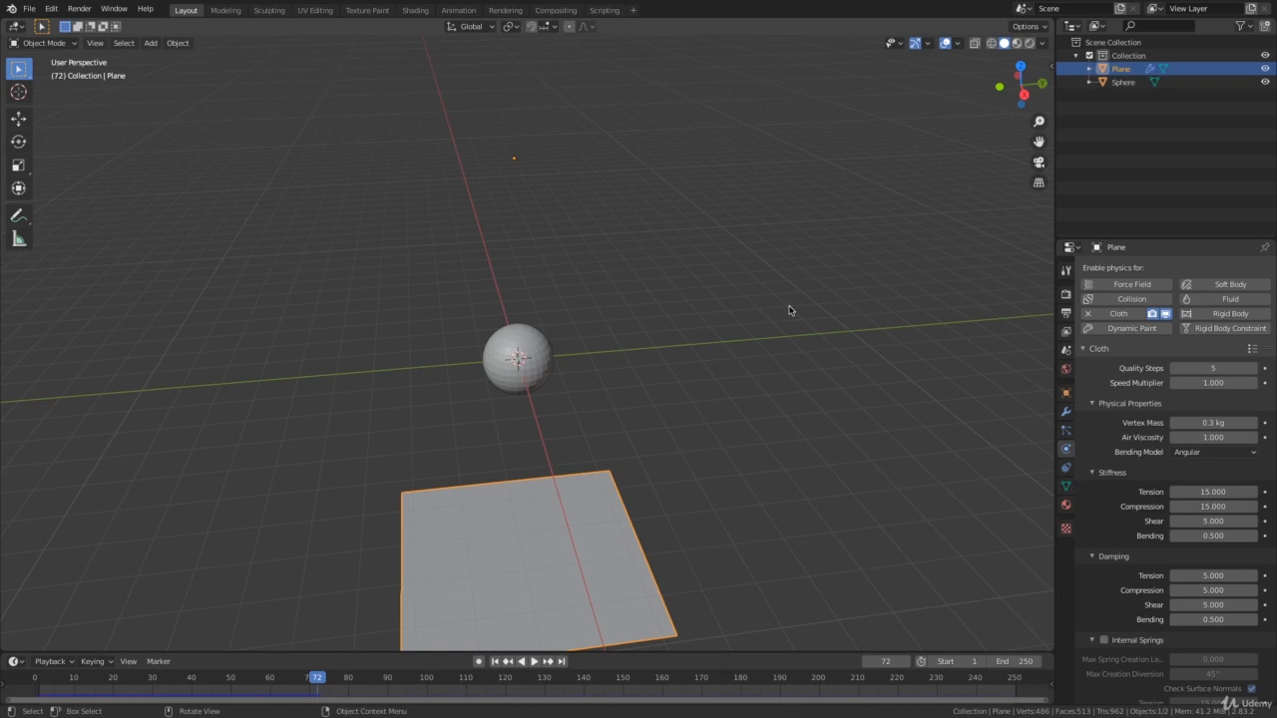
pyautogui.hotkey('shift', 'Left')
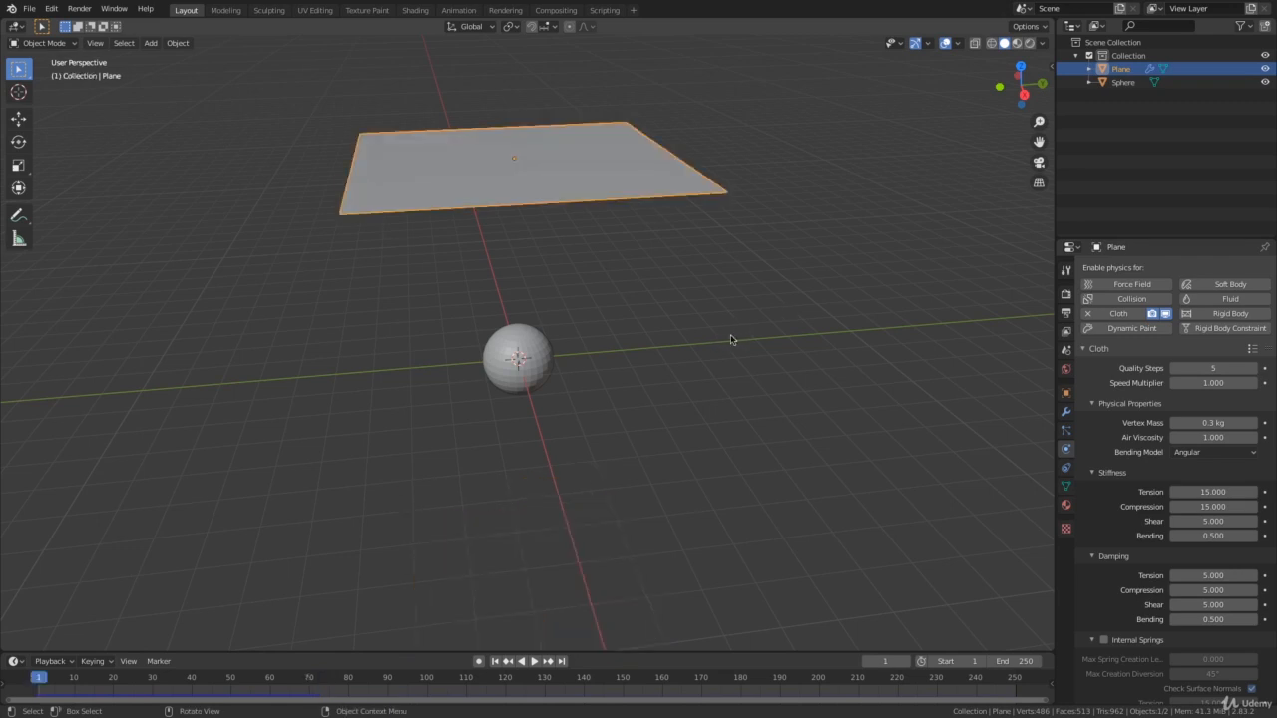
# Enable Collision physics on the sphere.
pyautogui.moveTo(730, 340); pyautogui.dragTo(564, 351, button='middle')
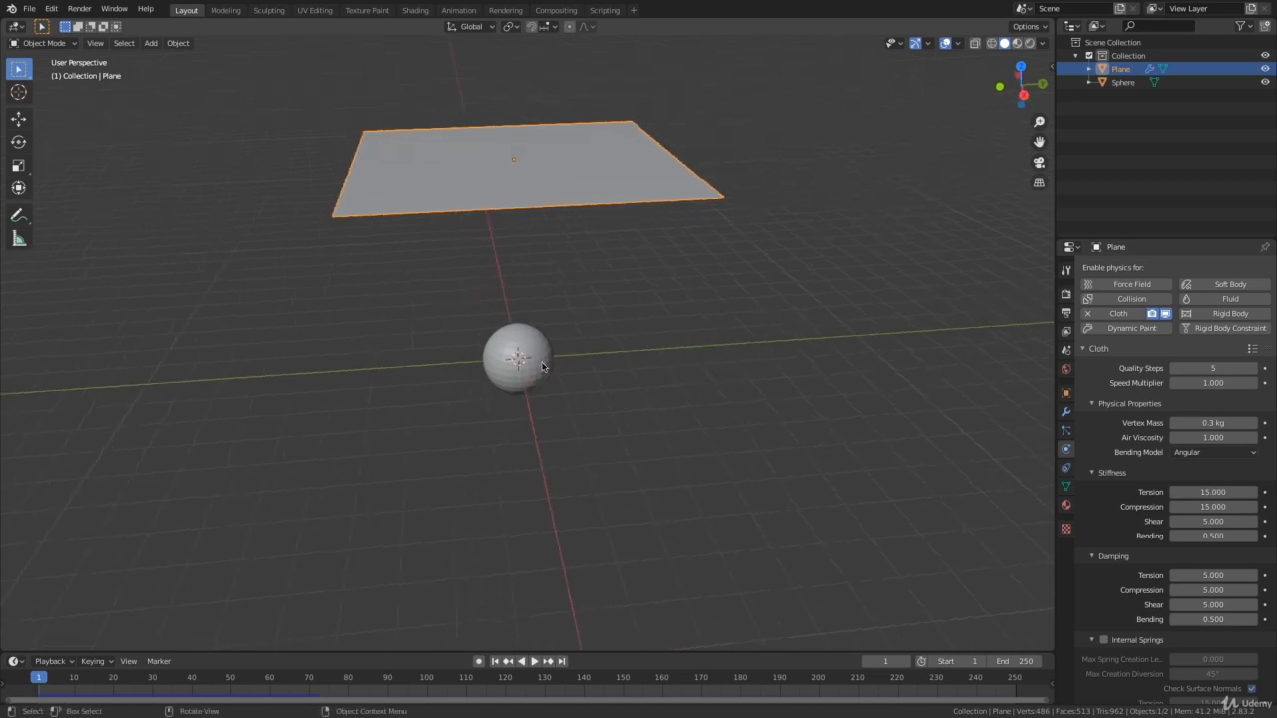
pyautogui.click(528, 347)
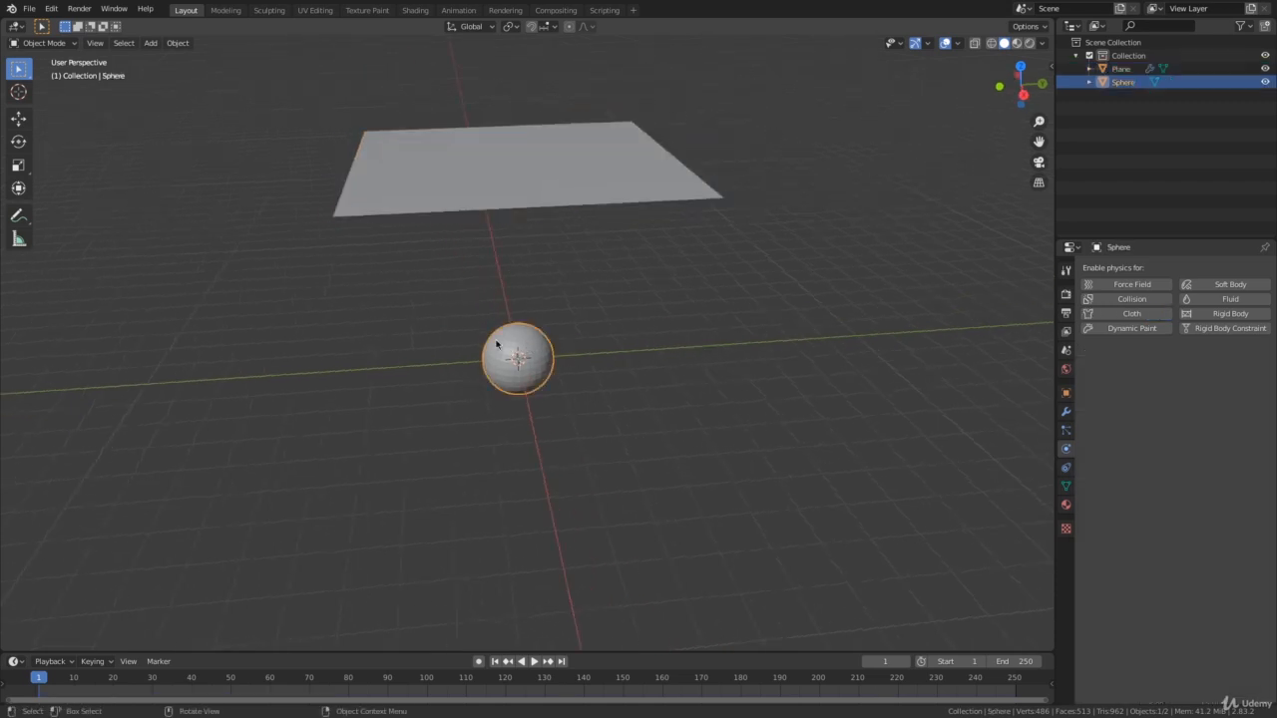
pyautogui.moveTo(476, 357); pyautogui.dragTo(803, 317, button='middle')
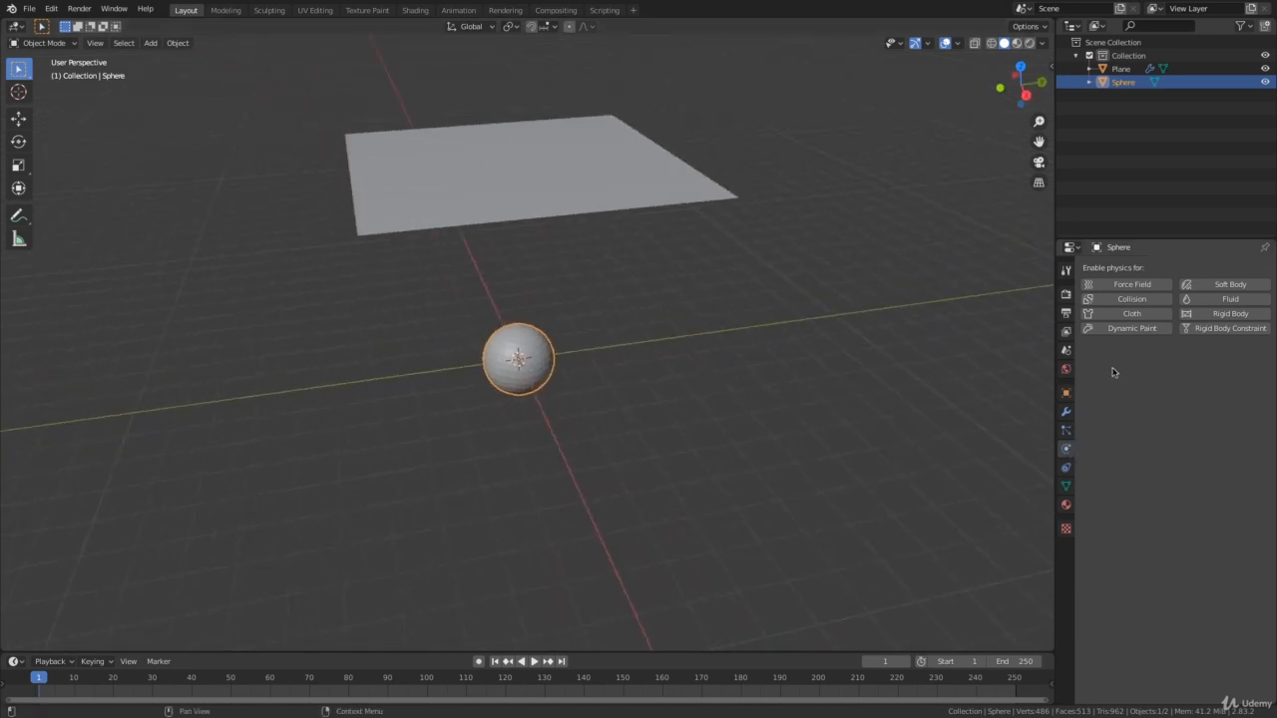
pyautogui.click(1141, 301)
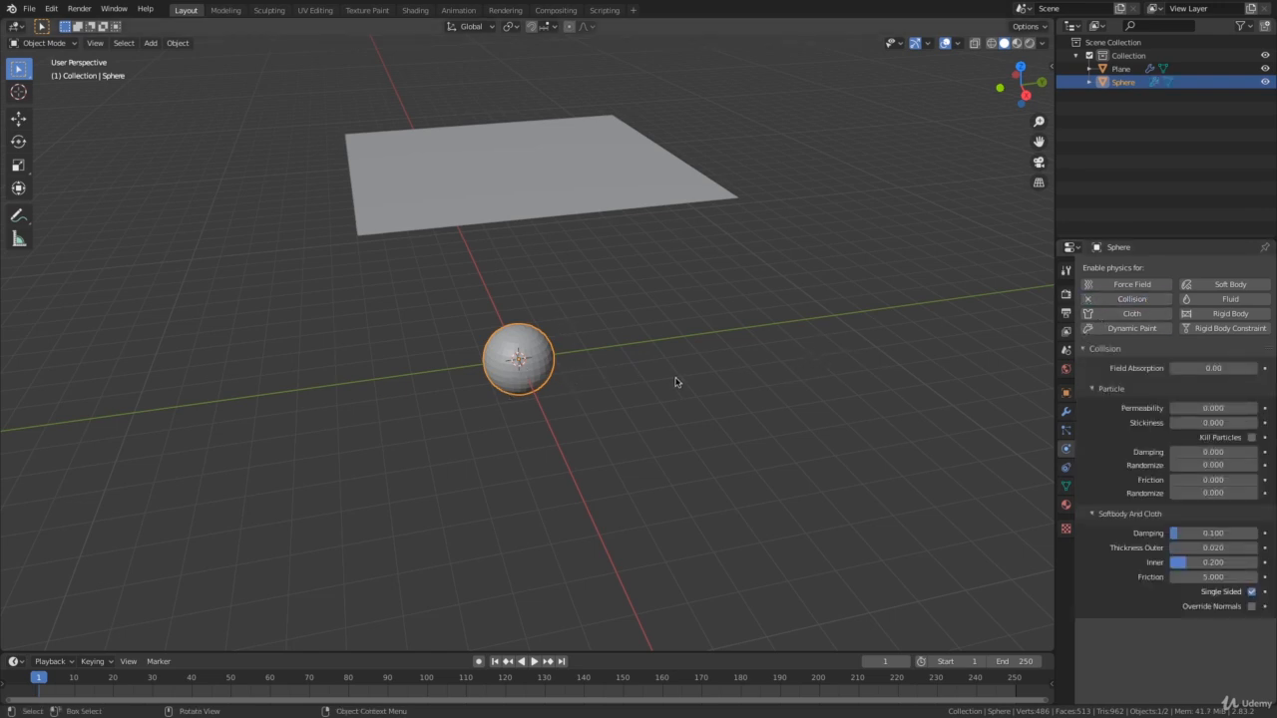
# Deselect the sphere, replay the simulation to check the plane's collision with it, and return to the first frame.
pyautogui.moveTo(675, 382); pyautogui.dragTo(725, 362, button='middle')
pyautogui.click(722, 362)
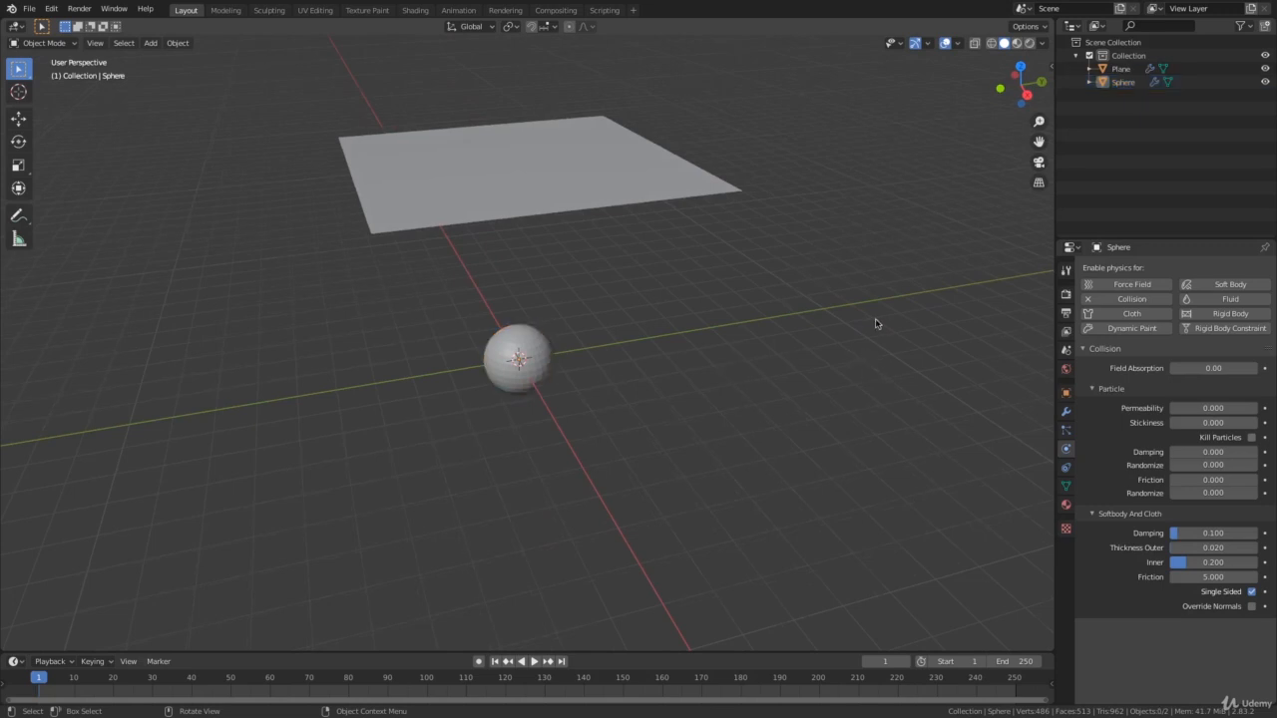
pyautogui.press('space')
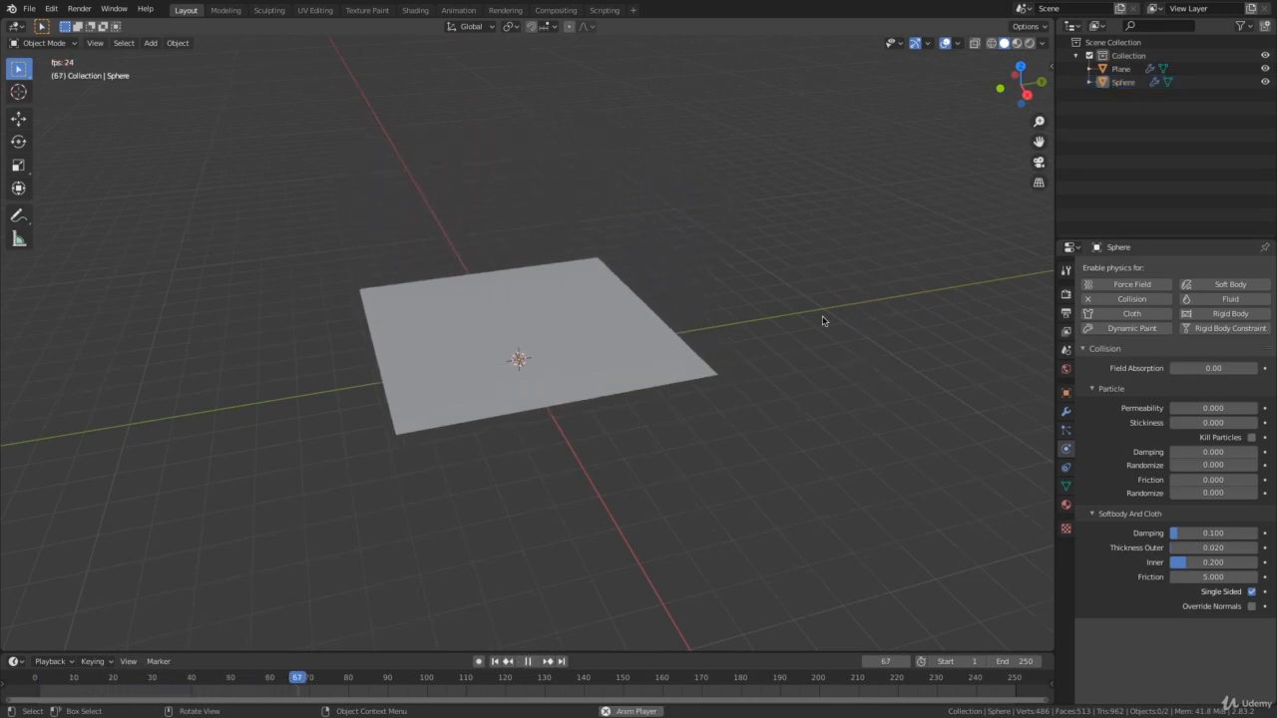
pyautogui.moveTo(824, 319); pyautogui.dragTo(709, 363, button='middle')
pyautogui.press('space')
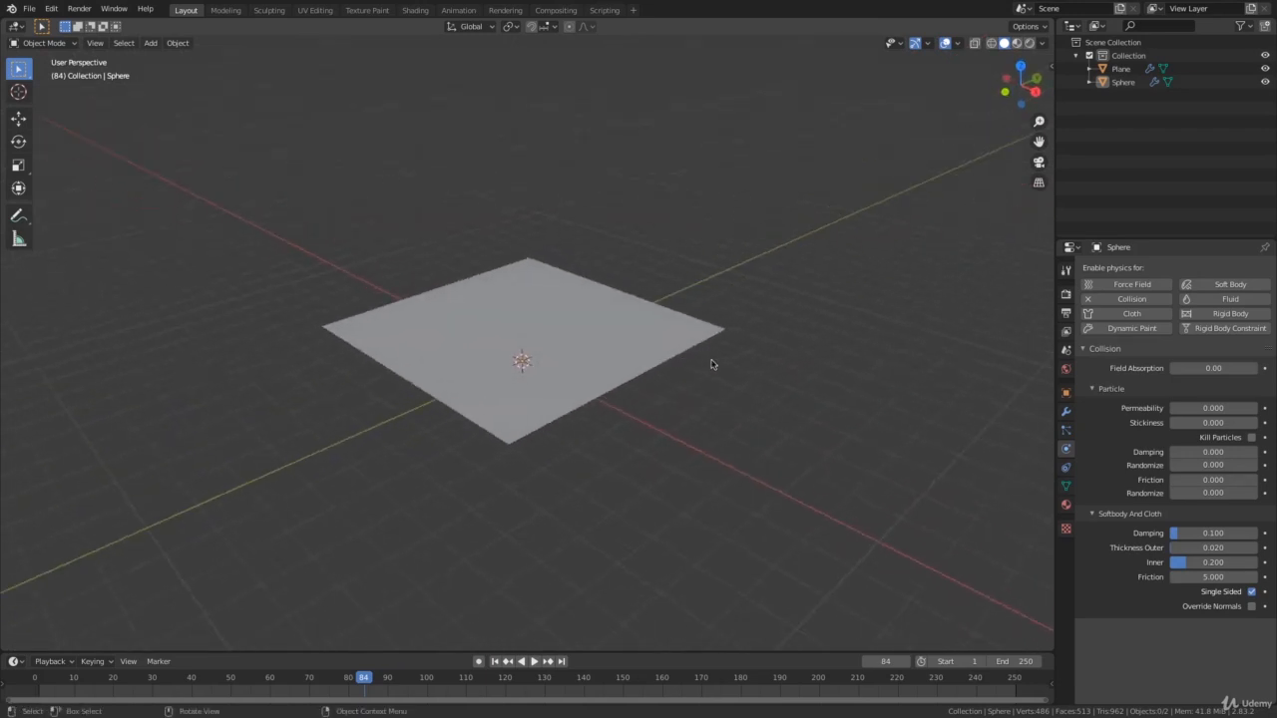
pyautogui.hotkey('shift', 'Left')
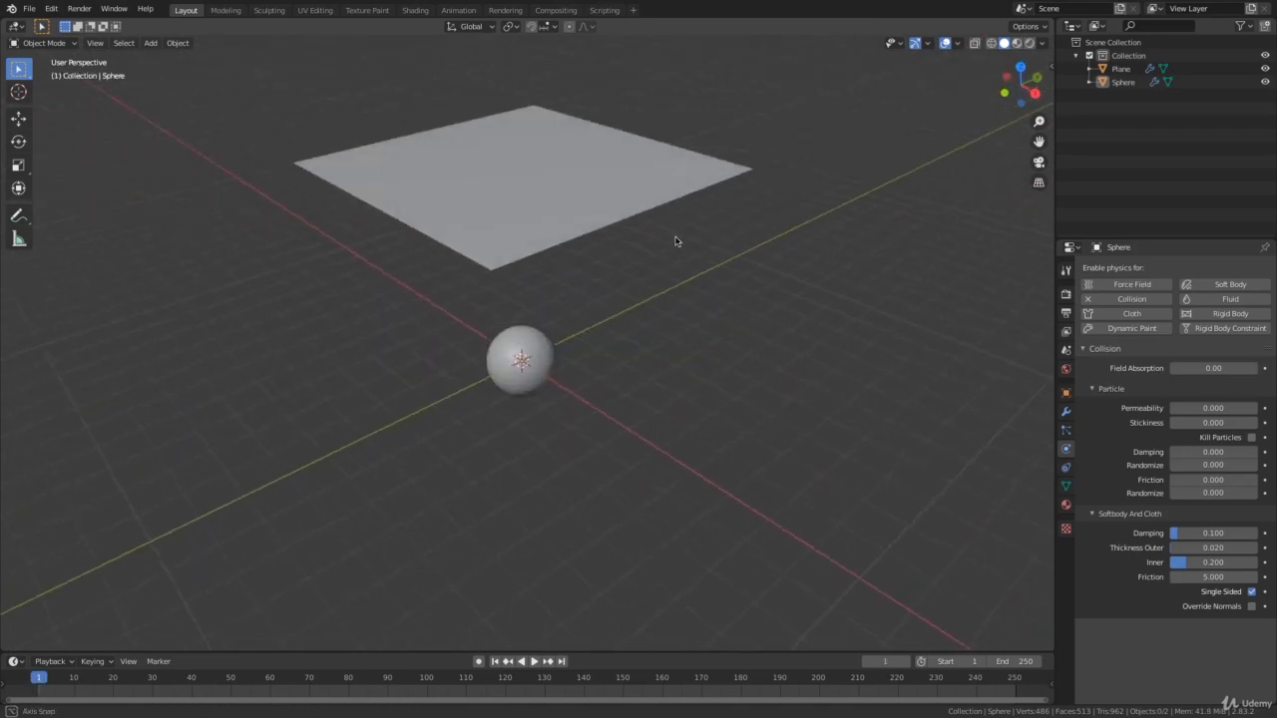
# Subdivide the plane's whole mesh five times in Edit Mode and return to Object Mode.
pyautogui.click(592, 158)
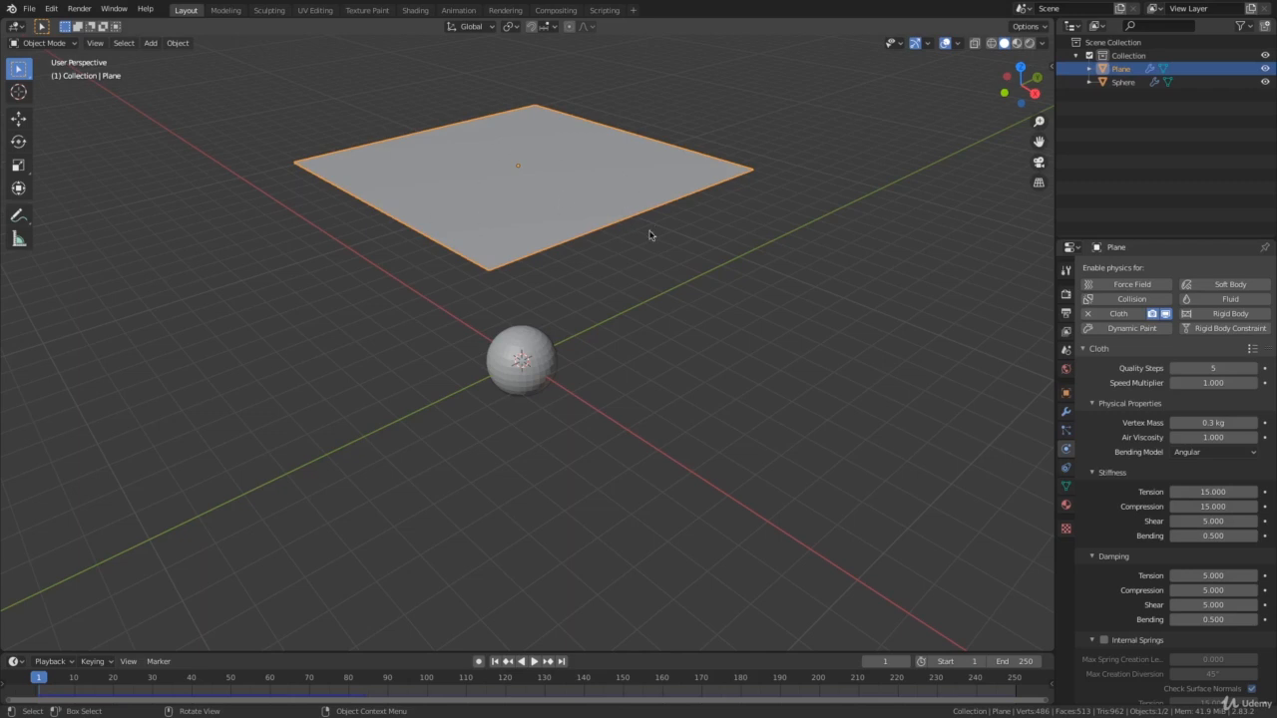
pyautogui.moveTo(650, 234); pyautogui.dragTo(602, 200, button='middle')
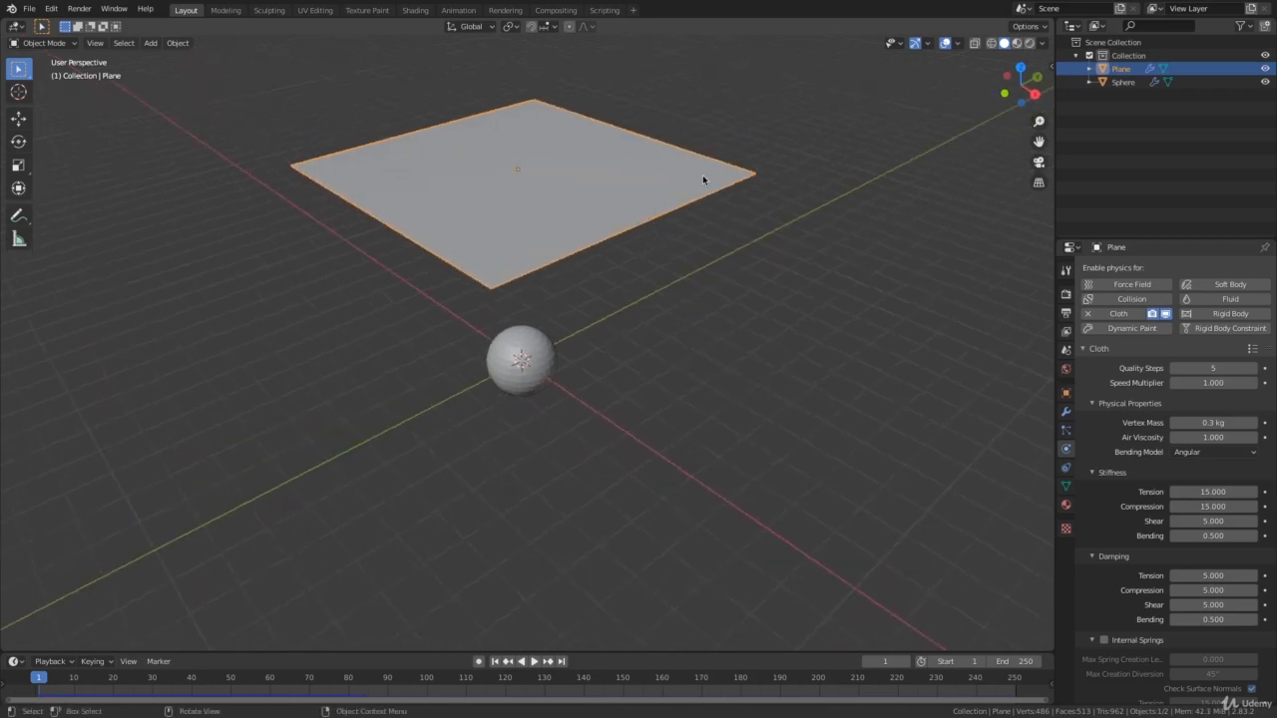
pyautogui.press('Tab')
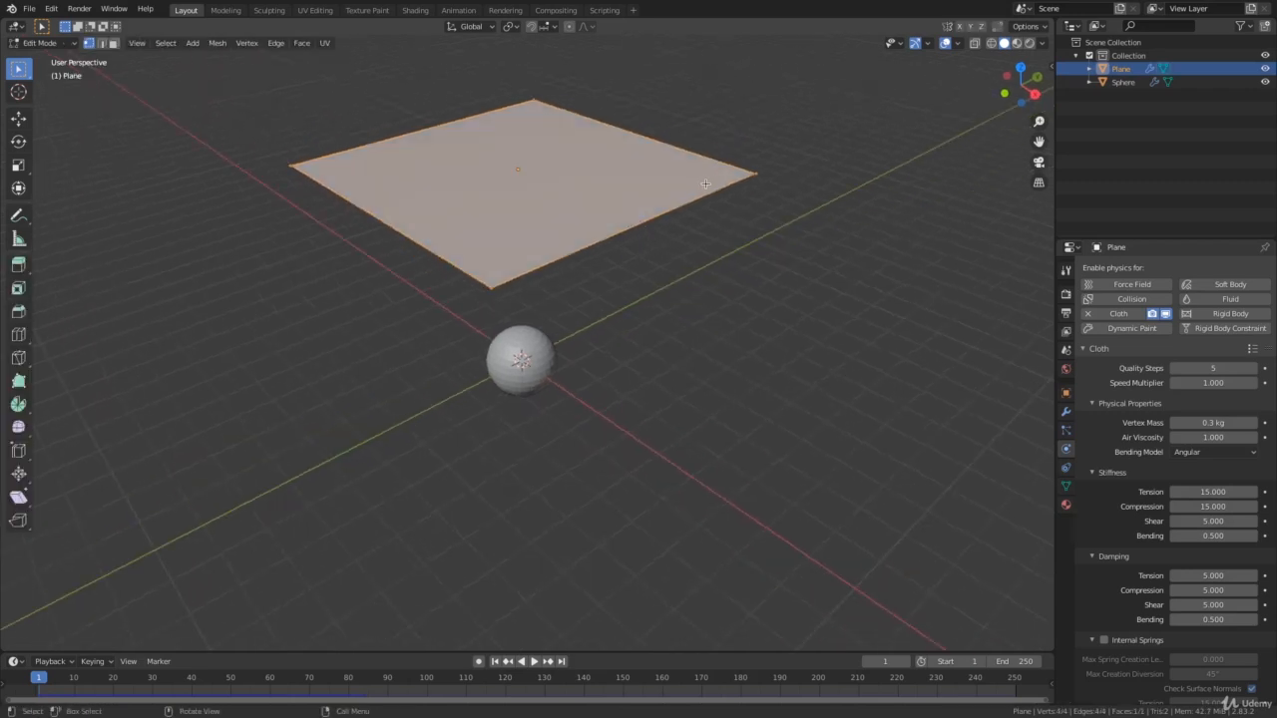
pyautogui.moveTo(761, 266); pyautogui.dragTo(718, 271, button='middle')
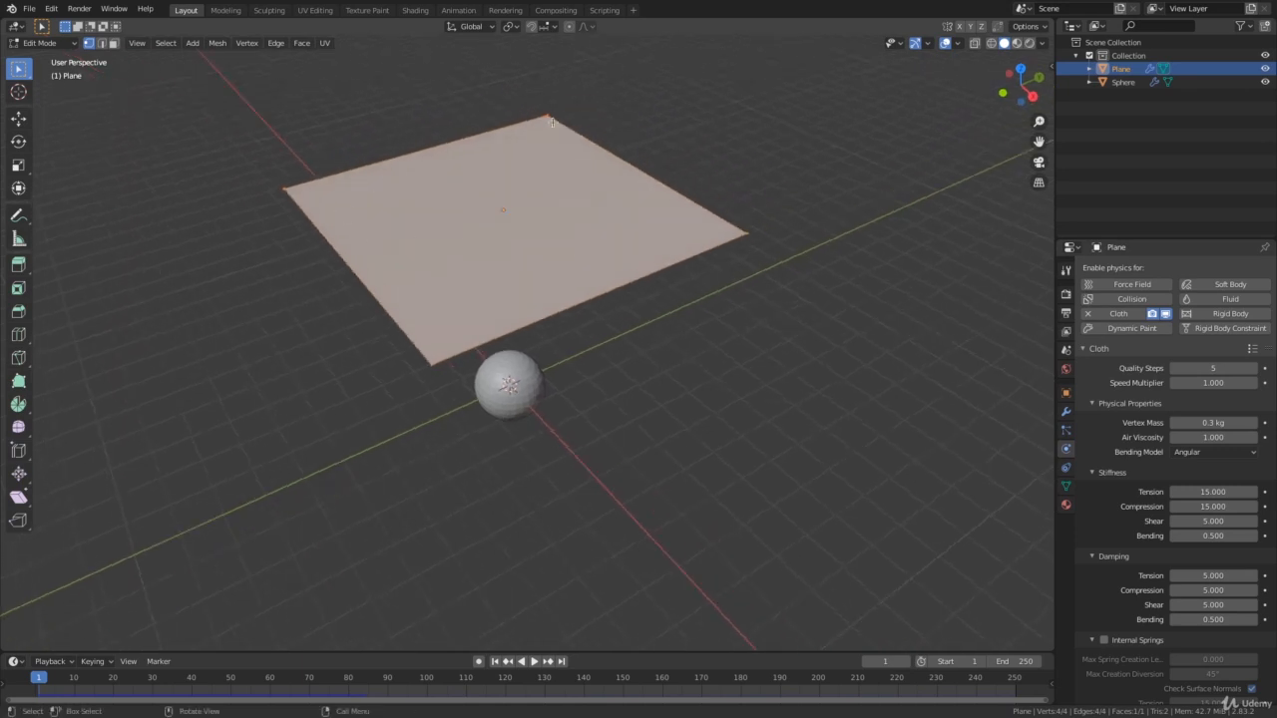
pyautogui.moveTo(493, 280); pyautogui.dragTo(479, 267, button='middle')
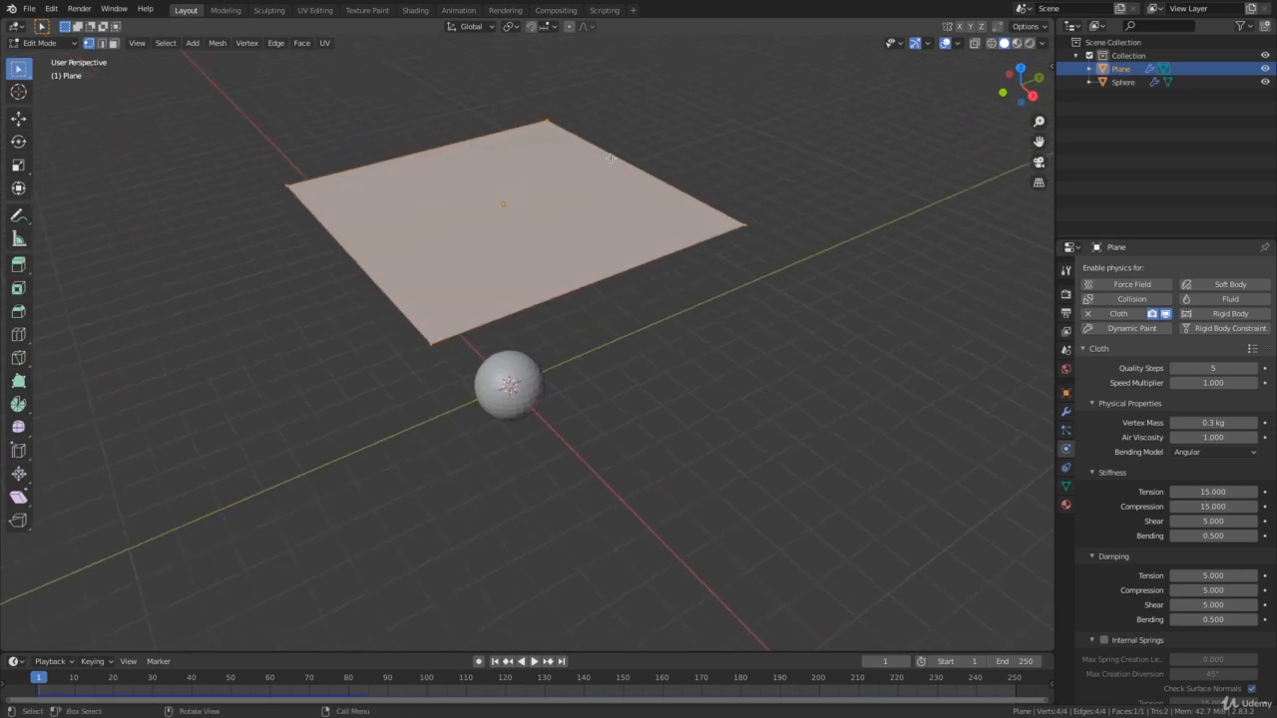
pyautogui.moveTo(609, 250); pyautogui.dragTo(377, 197, button='middle')
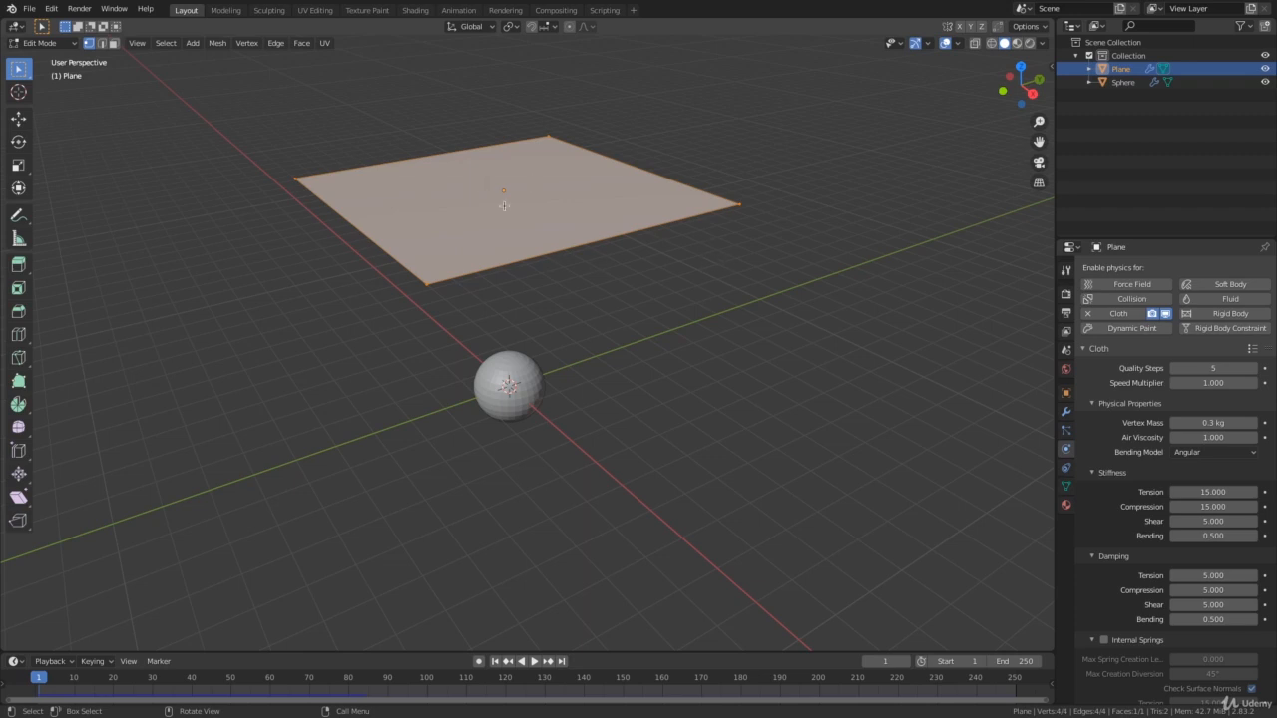
pyautogui.moveTo(504, 205)
pyautogui.mouseDown(button='middle')
pyautogui.moveTo(585, 217)
pyautogui.moveTo(499, 222)
pyautogui.moveTo(600, 207)
pyautogui.moveTo(573, 265)
pyautogui.moveTo(581, 330)
pyautogui.moveTo(554, 171)
pyautogui.moveTo(520, 202)
pyautogui.mouseUp(button='middle')
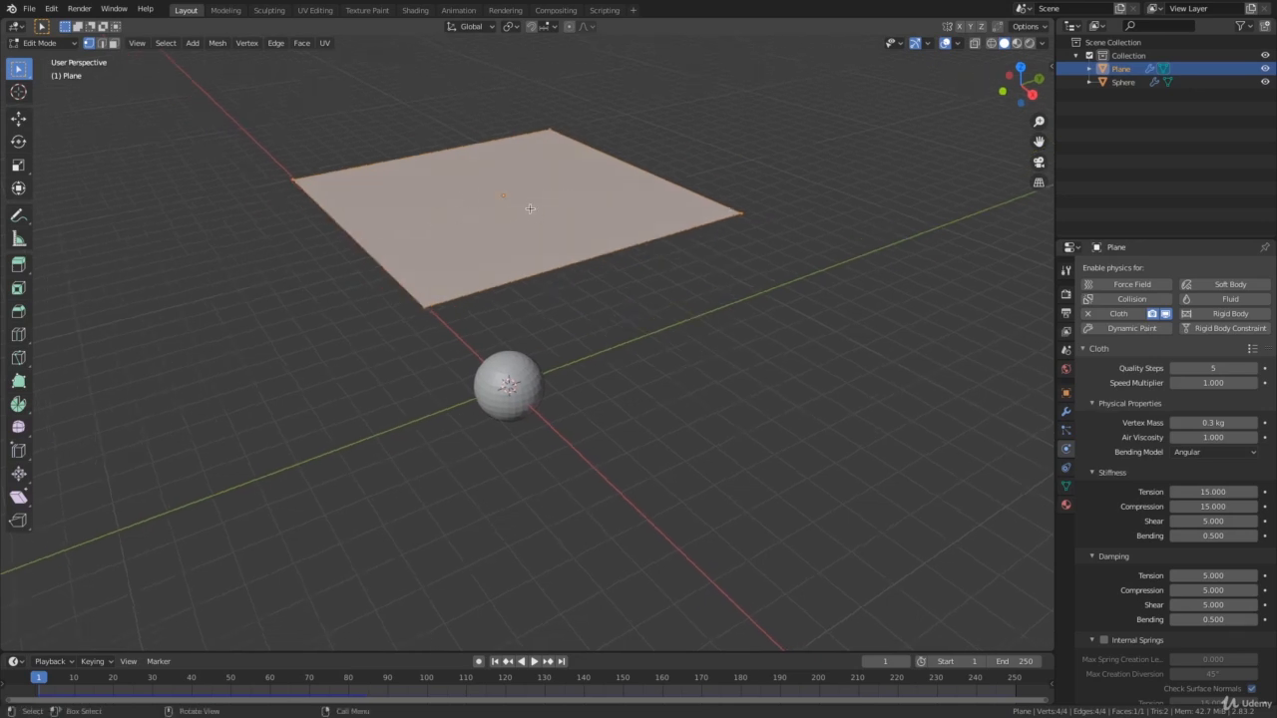
pyautogui.rightClick(530, 209)
pyautogui.click(479, 207)
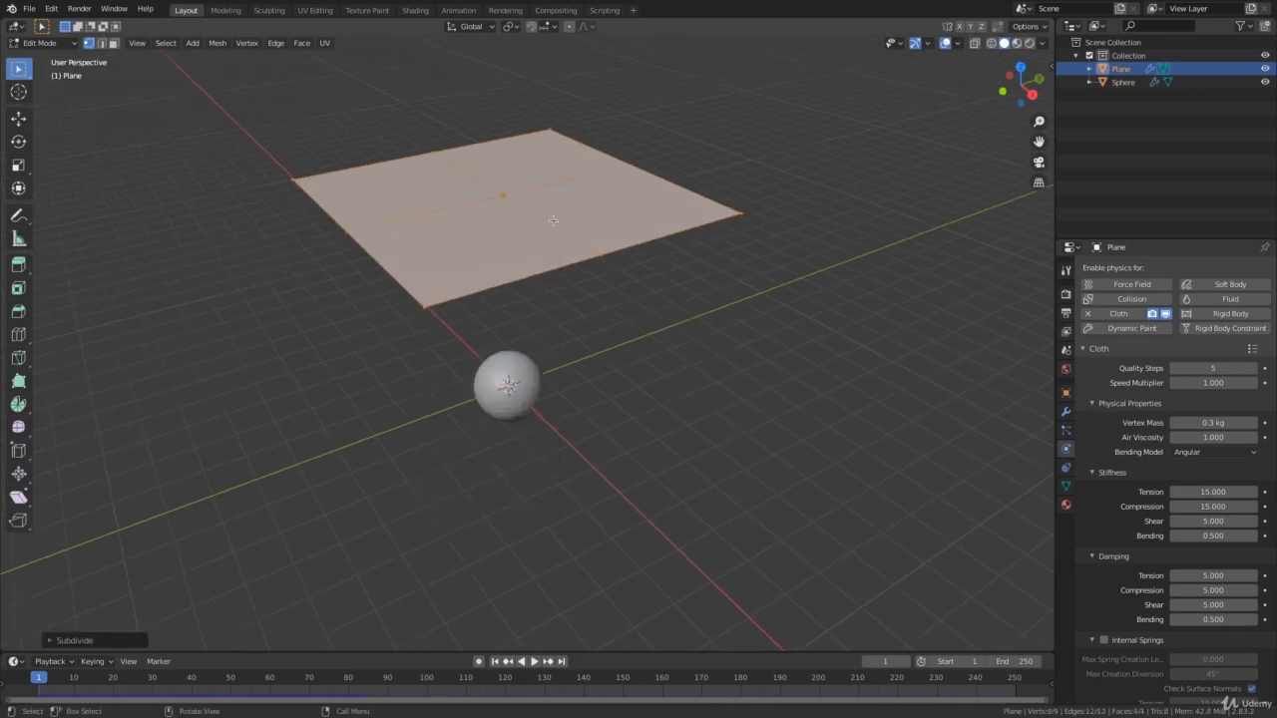
pyautogui.rightClick(573, 209)
pyautogui.click(530, 210)
pyautogui.rightClick(589, 212)
pyautogui.click(567, 212)
pyautogui.rightClick(556, 208)
pyautogui.click(549, 212)
pyautogui.moveTo(544, 219); pyautogui.dragTo(603, 295, button='middle')
pyautogui.rightClick(551, 216)
pyautogui.click(528, 215)
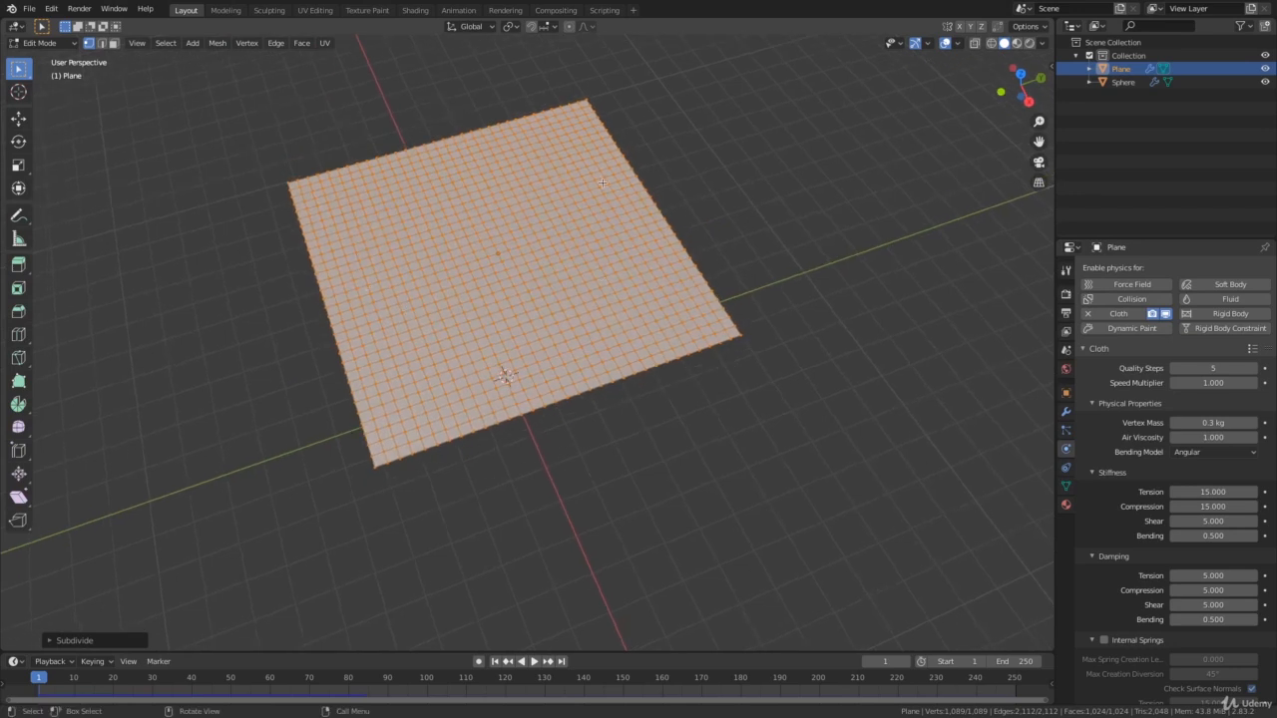
pyautogui.moveTo(601, 183); pyautogui.dragTo(598, 210, button='middle')
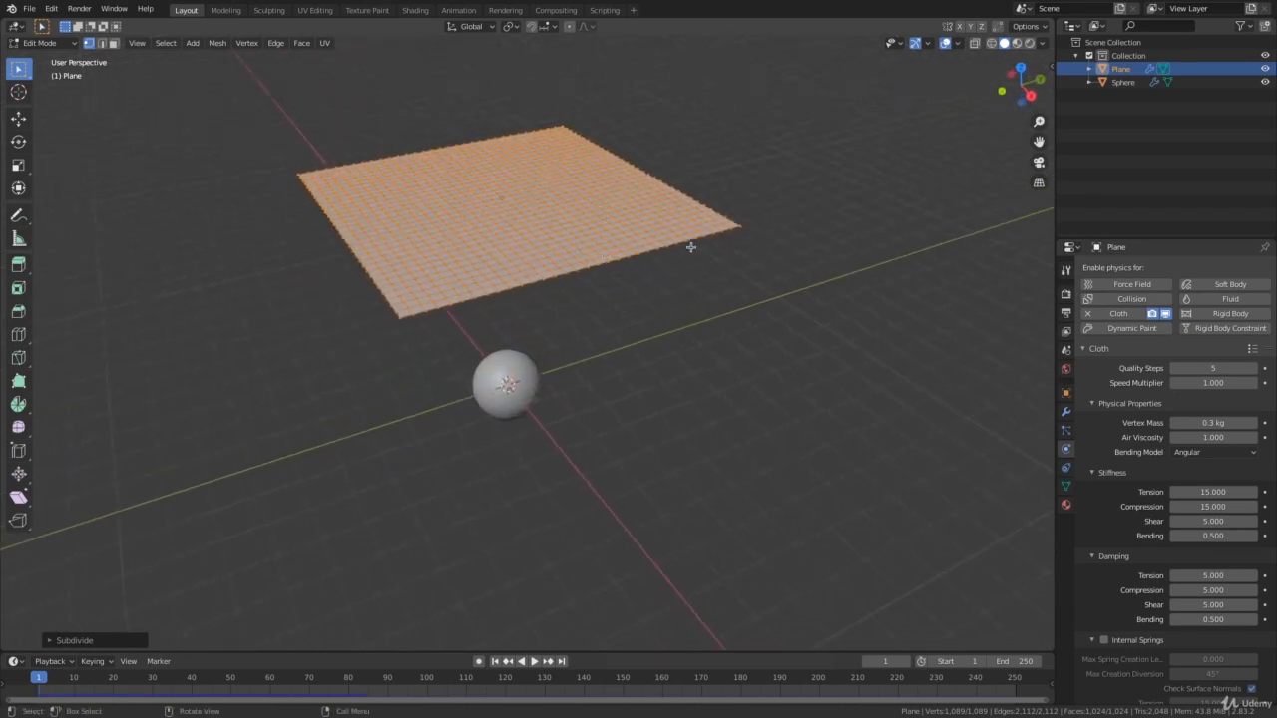
pyautogui.moveTo(718, 220); pyautogui.dragTo(749, 259, button='middle')
pyautogui.press('Tab')
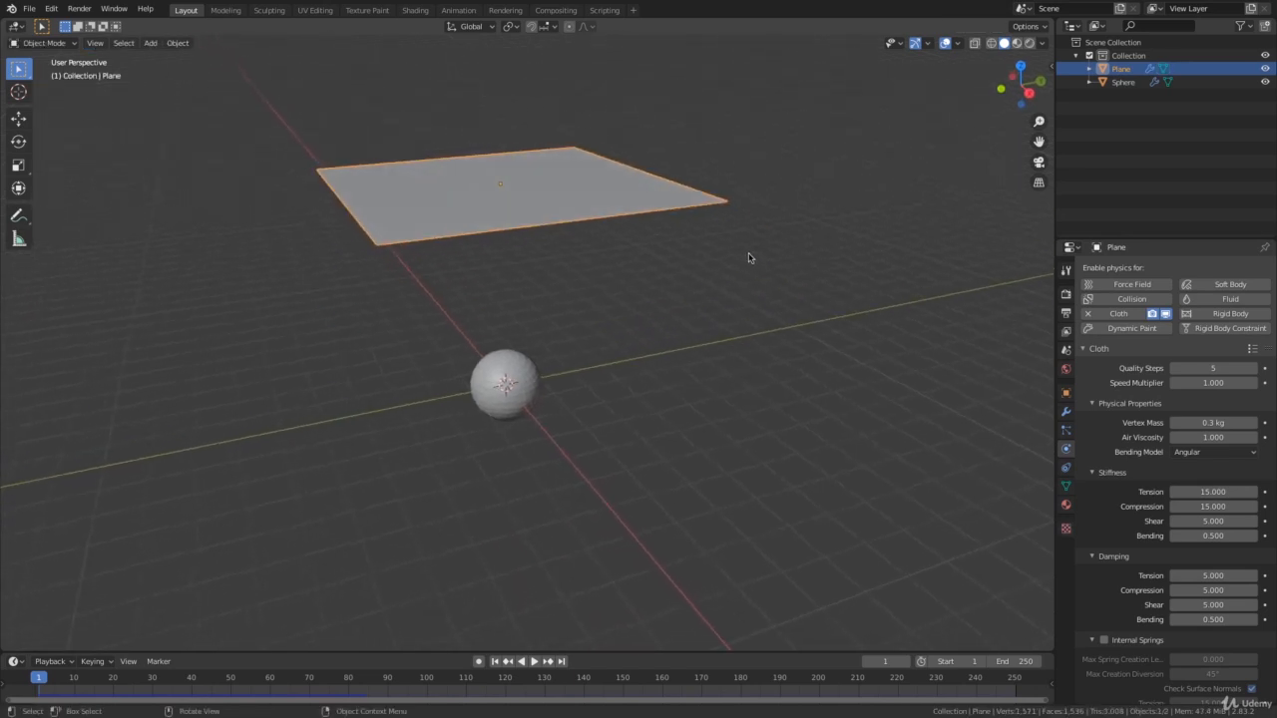
# Deselect the plane, replay the simulation to watch the subdivided cloth drape over the sphere, and stop it once the cloth has draped.
pyautogui.click(895, 289)
pyautogui.press('space')
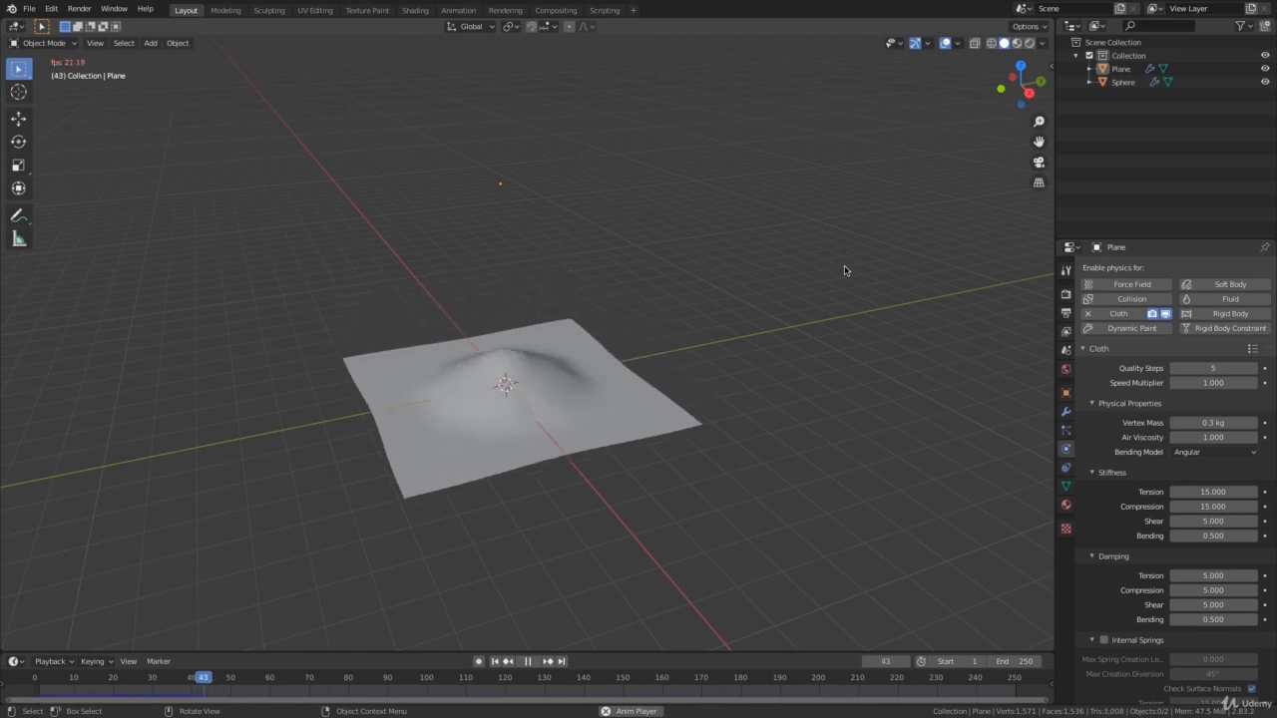
pyautogui.moveTo(654, 376); pyautogui.dragTo(579, 435, button='middle')
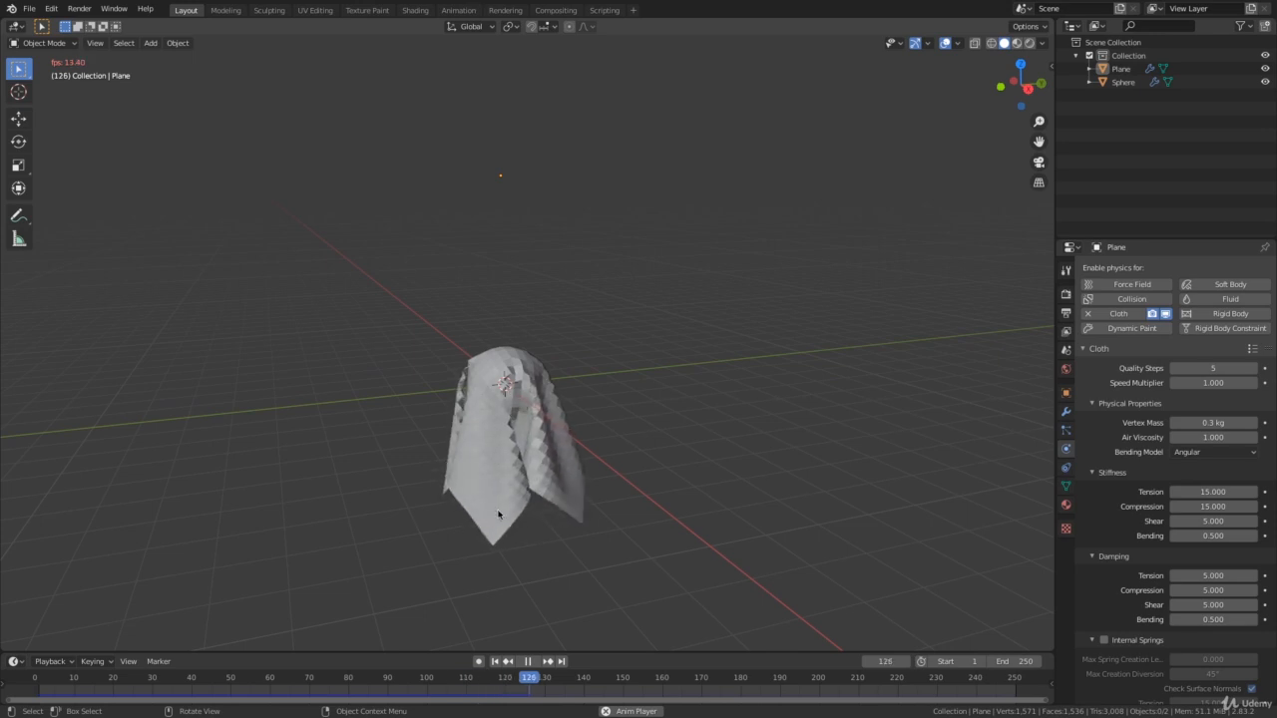
pyautogui.press('space')
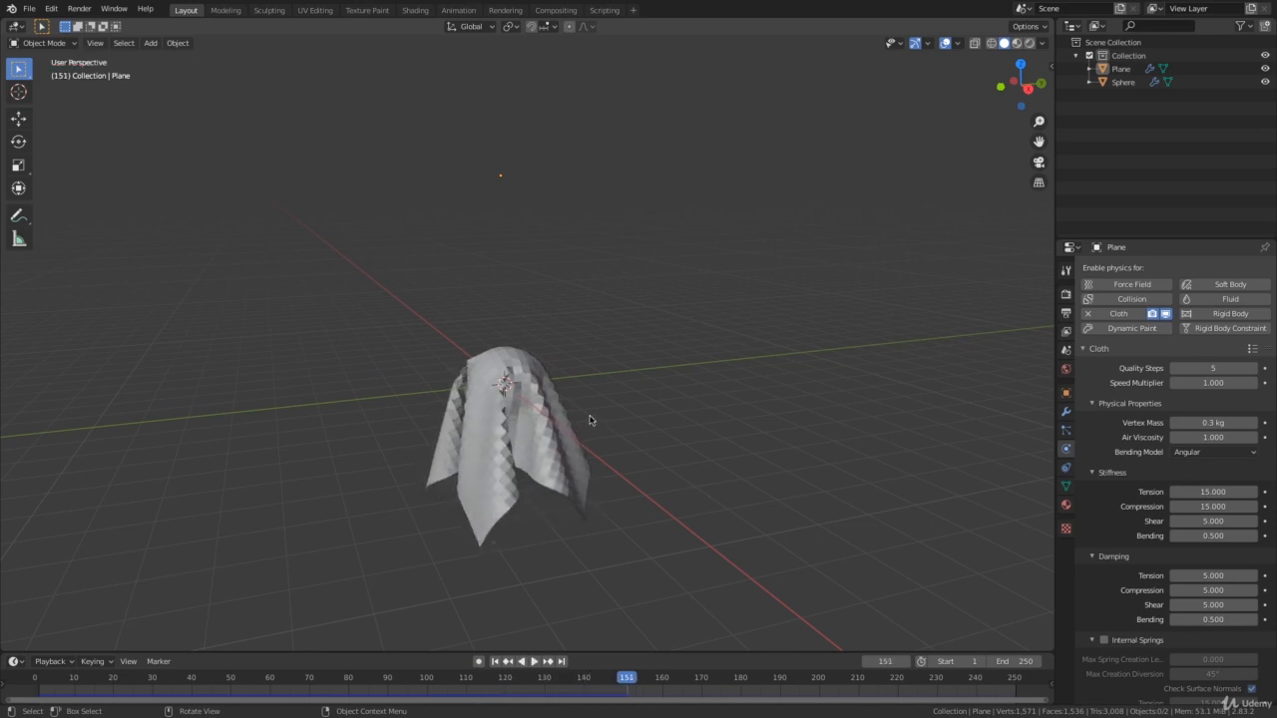
# Apply smooth shading to the cloth plane draped over the sphere and inspect its folds.
pyautogui.click(539, 451)
pyautogui.rightClick(536, 449)
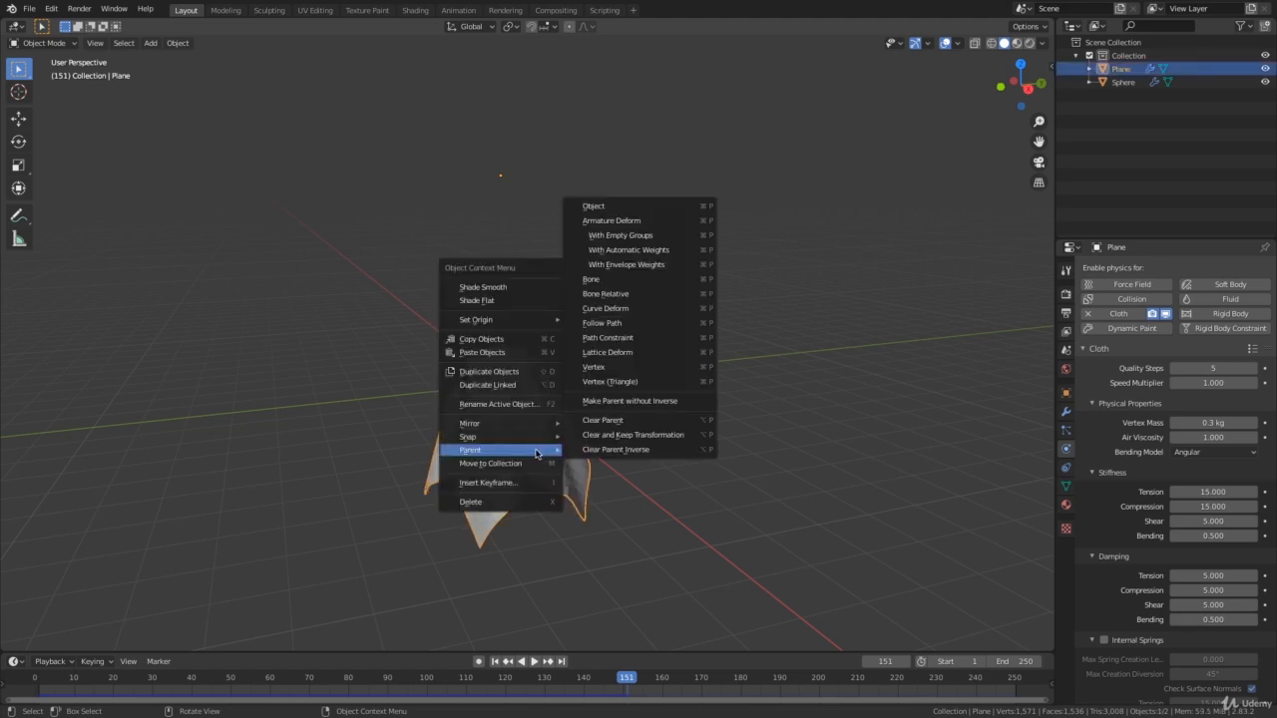
pyautogui.click(496, 289)
pyautogui.moveTo(638, 410)
pyautogui.mouseDown(button='middle')
pyautogui.moveTo(587, 419)
pyautogui.moveTo(601, 358)
pyautogui.moveTo(632, 388)
pyautogui.moveTo(624, 353)
pyautogui.moveTo(727, 359)
pyautogui.moveTo(605, 370)
pyautogui.moveTo(447, 412)
pyautogui.moveTo(433, 399)
pyautogui.moveTo(584, 399)
pyautogui.moveTo(576, 408)
pyautogui.moveTo(627, 422)
pyautogui.moveTo(658, 419)
pyautogui.moveTo(659, 400)
pyautogui.moveTo(628, 393)
pyautogui.moveTo(663, 374)
pyautogui.moveTo(648, 390)
pyautogui.mouseUp(button='middle')
pyautogui.scroll(3, 602, 358)
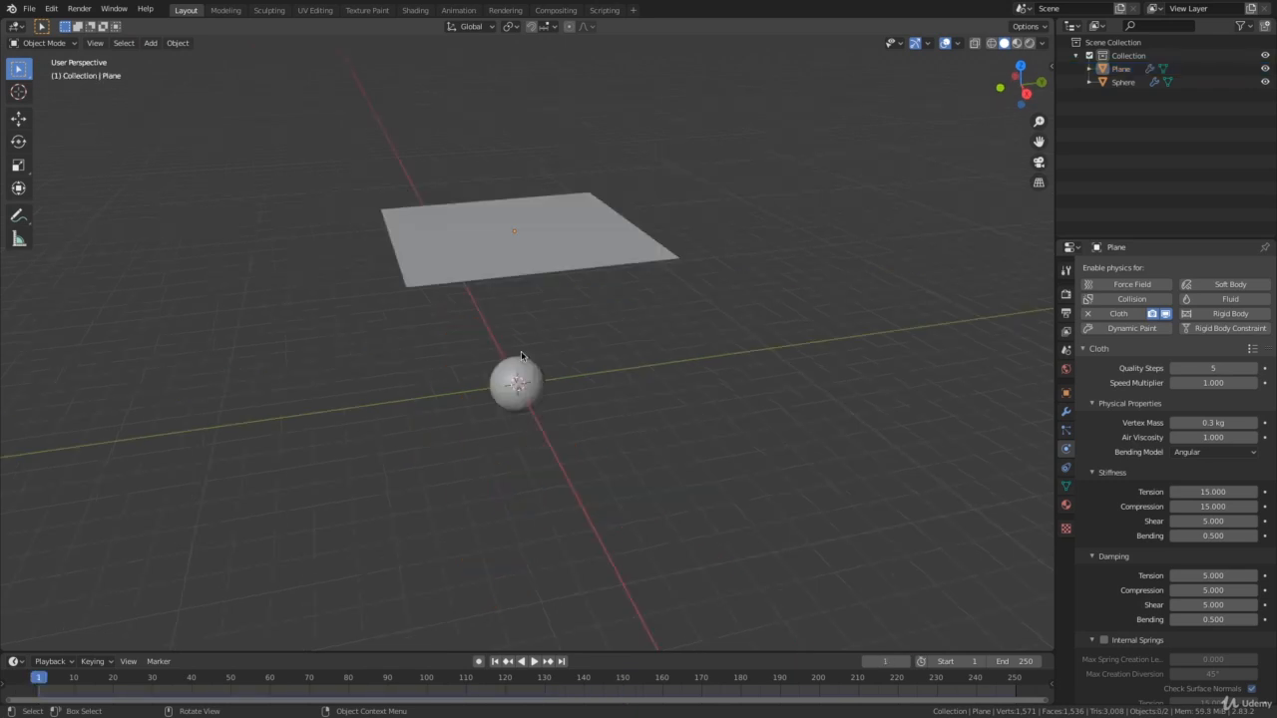
# Select both the plane and the sphere and delete them to clear the scene.
pyautogui.moveTo(755, 354); pyautogui.dragTo(738, 344, button='middle')
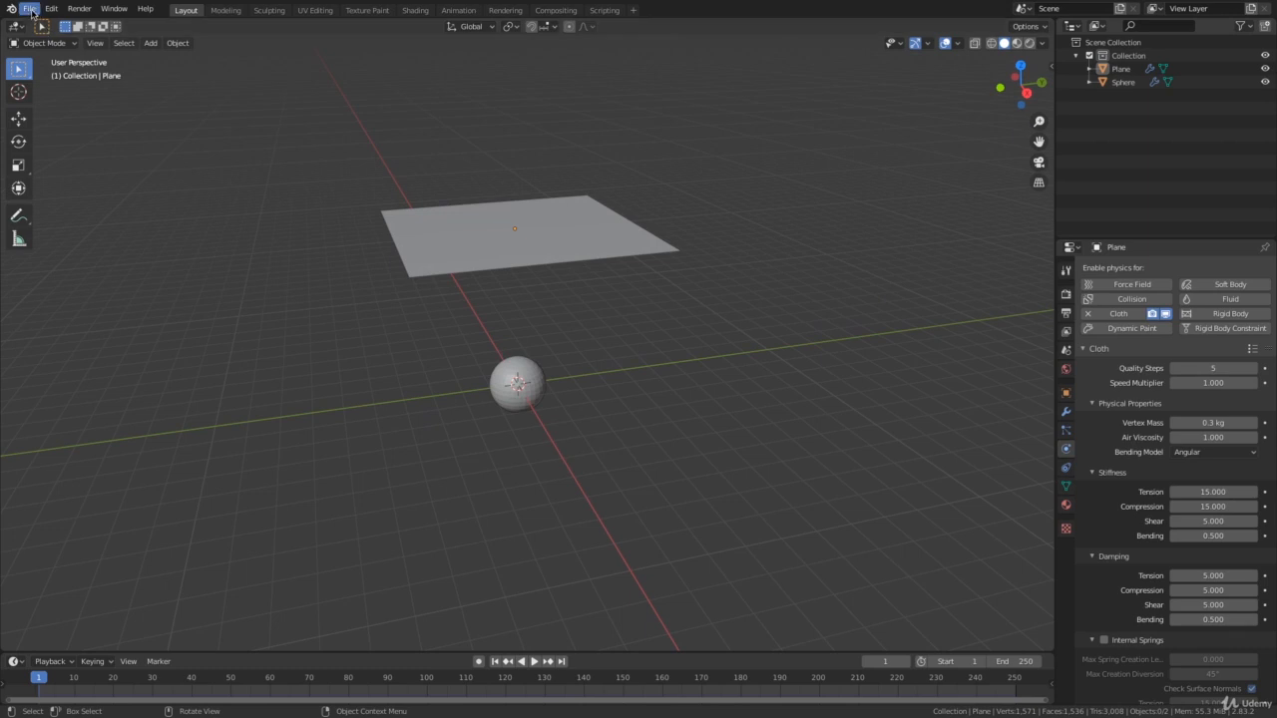
pyautogui.moveTo(320, 153); pyautogui.dragTo(775, 470)
pyautogui.moveTo(305, 133); pyautogui.dragTo(793, 449)
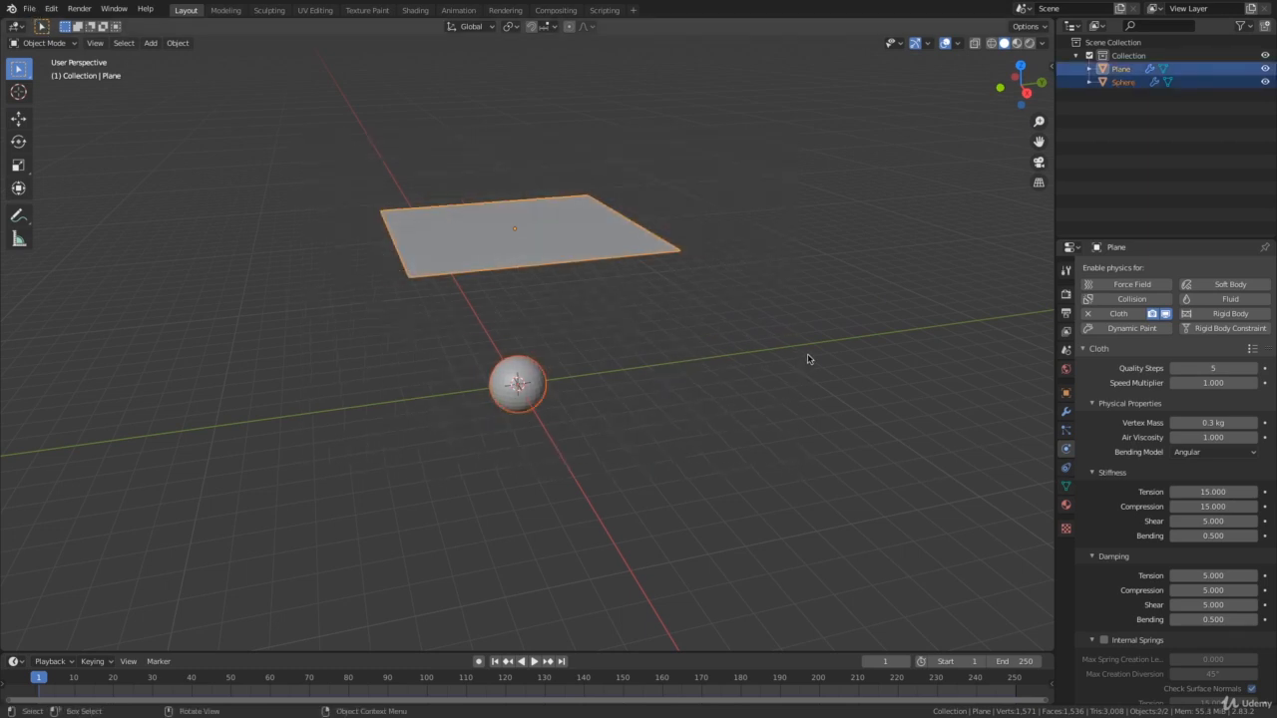
pyautogui.press('x')
pyautogui.click(764, 359)
pyautogui.moveTo(772, 365); pyautogui.dragTo(556, 368, button='middle')
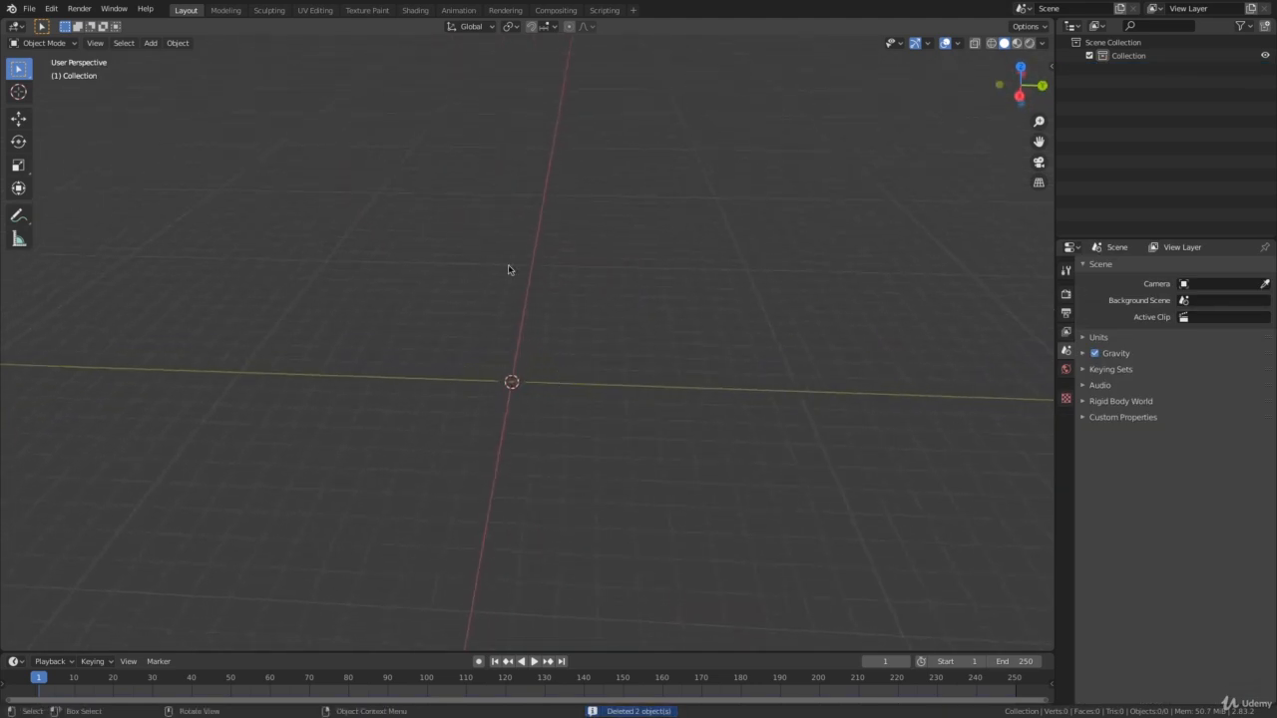
# Add a mesh cylinder at the origin and scale it down uniformly to a pole's thickness.
pyautogui.hotkey('shift', 'a')
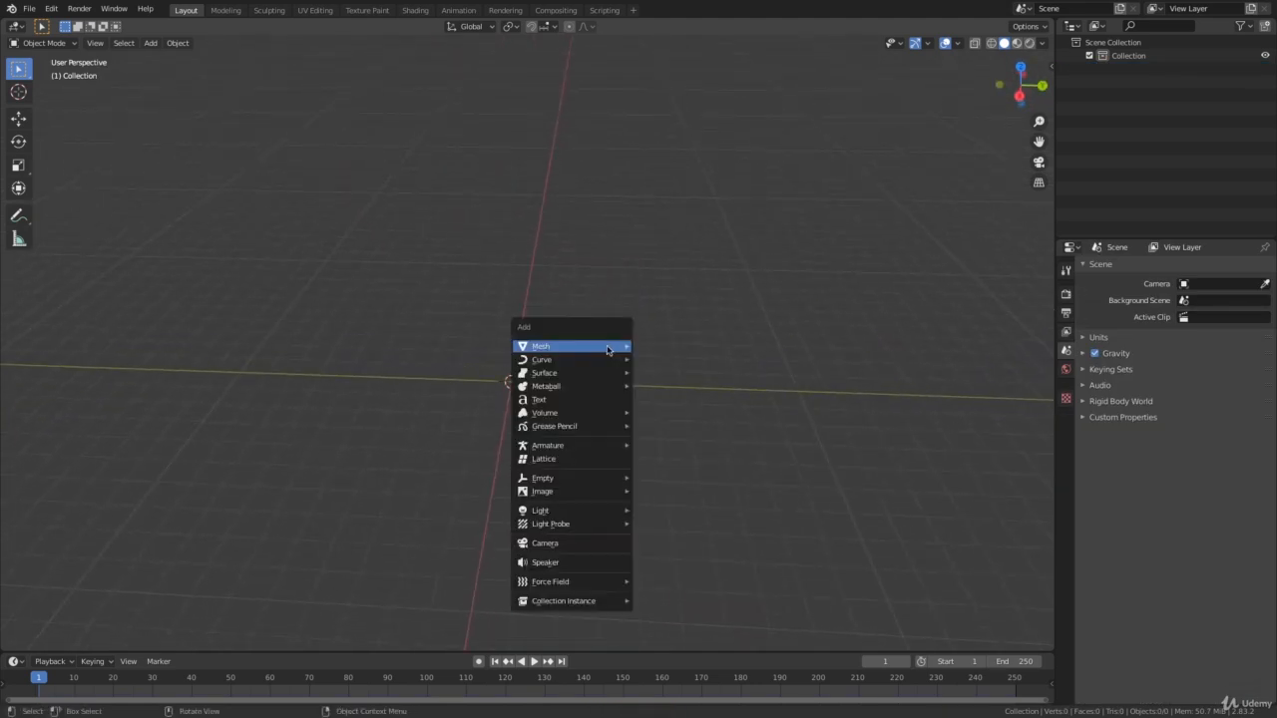
pyautogui.moveTo(569, 351)
pyautogui.click(667, 413)
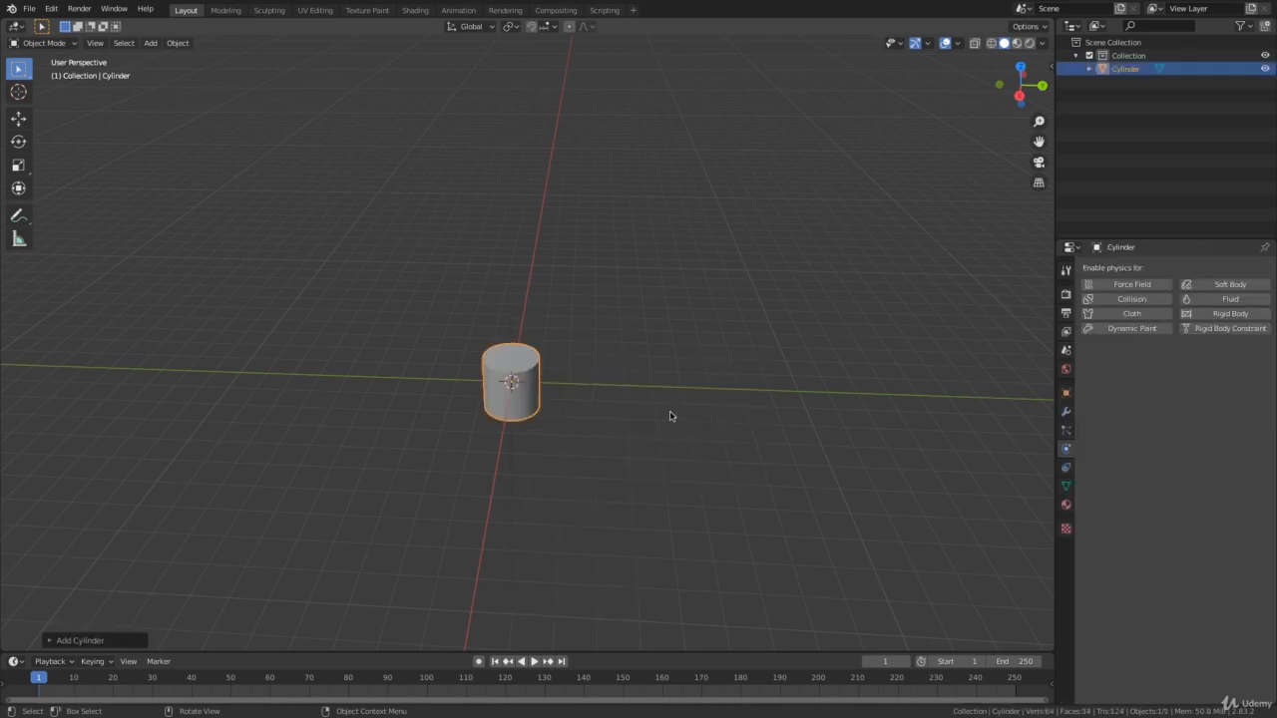
pyautogui.press('s')
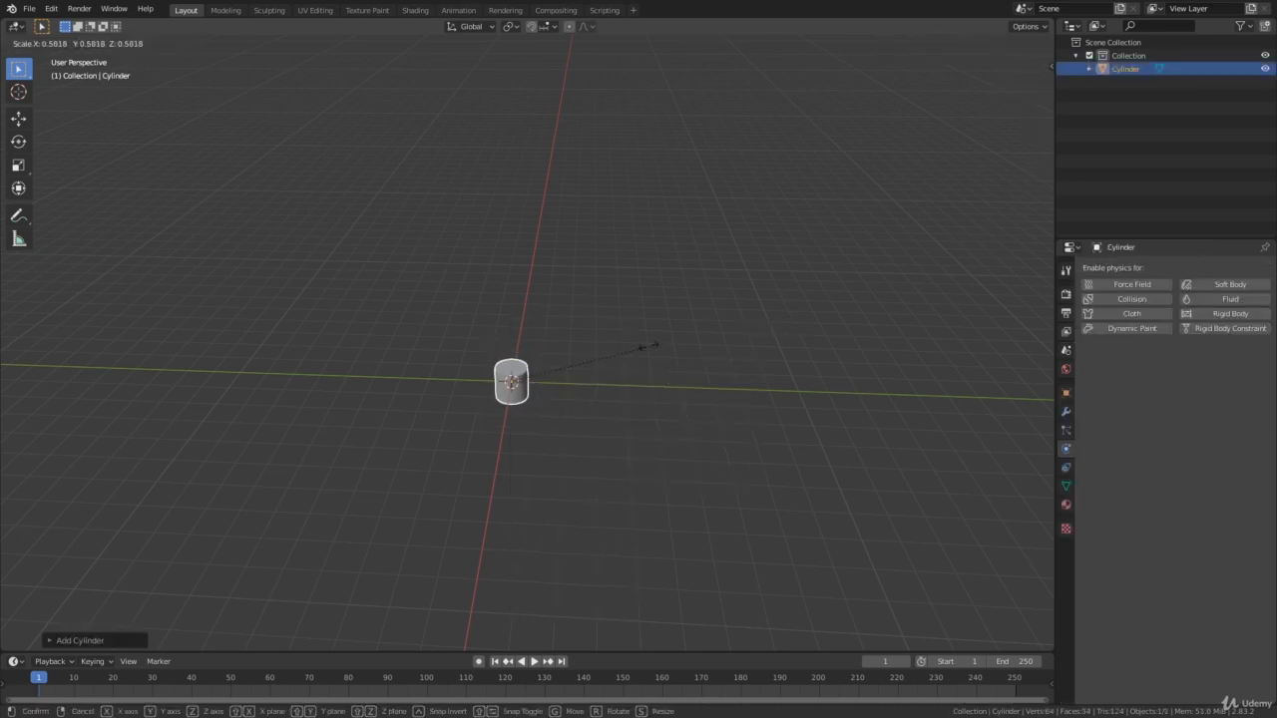
pyautogui.click(578, 363)
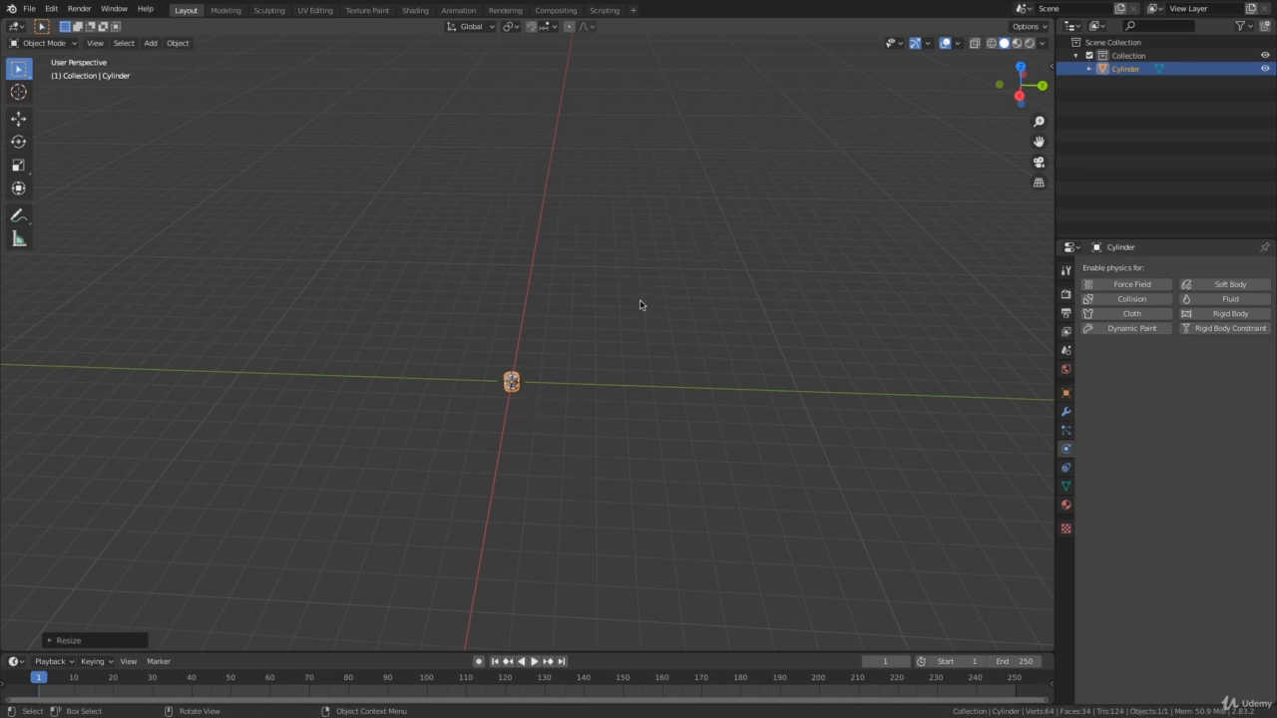
# Stretch the small cylinder along the Z axis into a tall, thin pole.
pyautogui.press('s')
pyautogui.press('z')
pyautogui.click(961, 163)
pyautogui.press('s')
pyautogui.press('z')
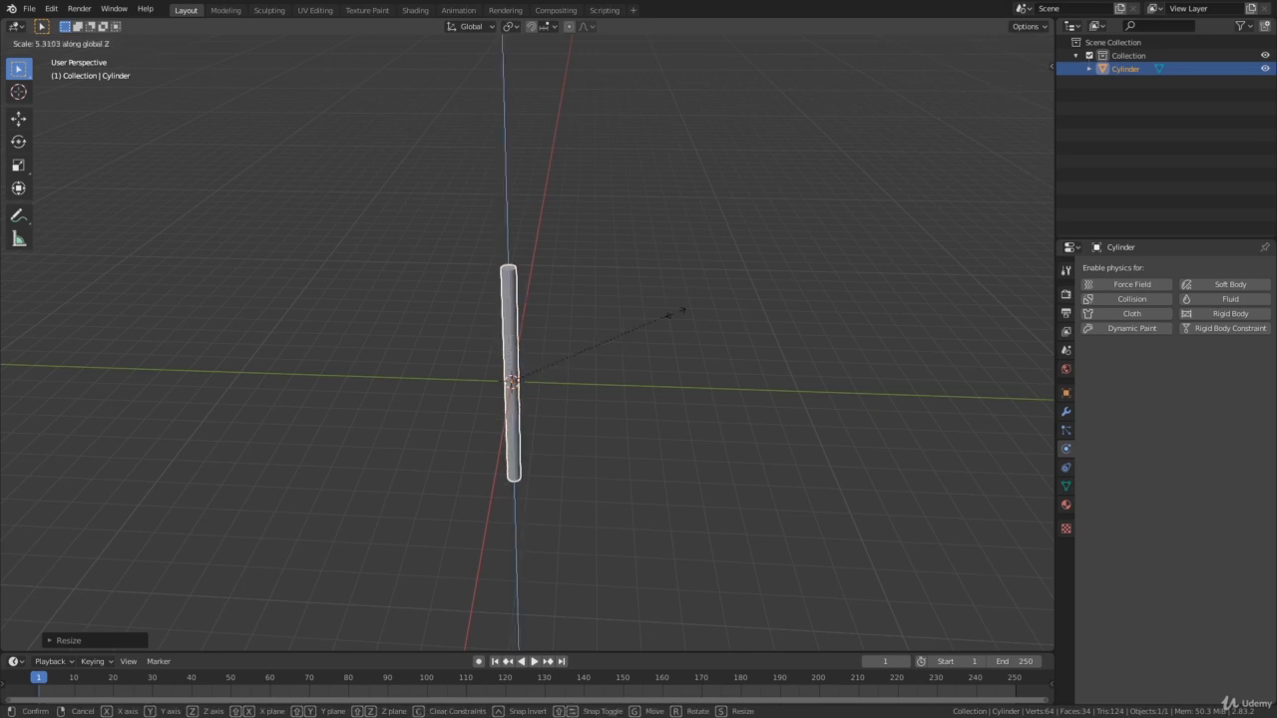
pyautogui.click(731, 290)
pyautogui.moveTo(630, 295); pyautogui.dragTo(667, 299, button='middle')
# Raise the pole along the Z axis until its base sits at the origin, and deselect it.
pyautogui.press('g')
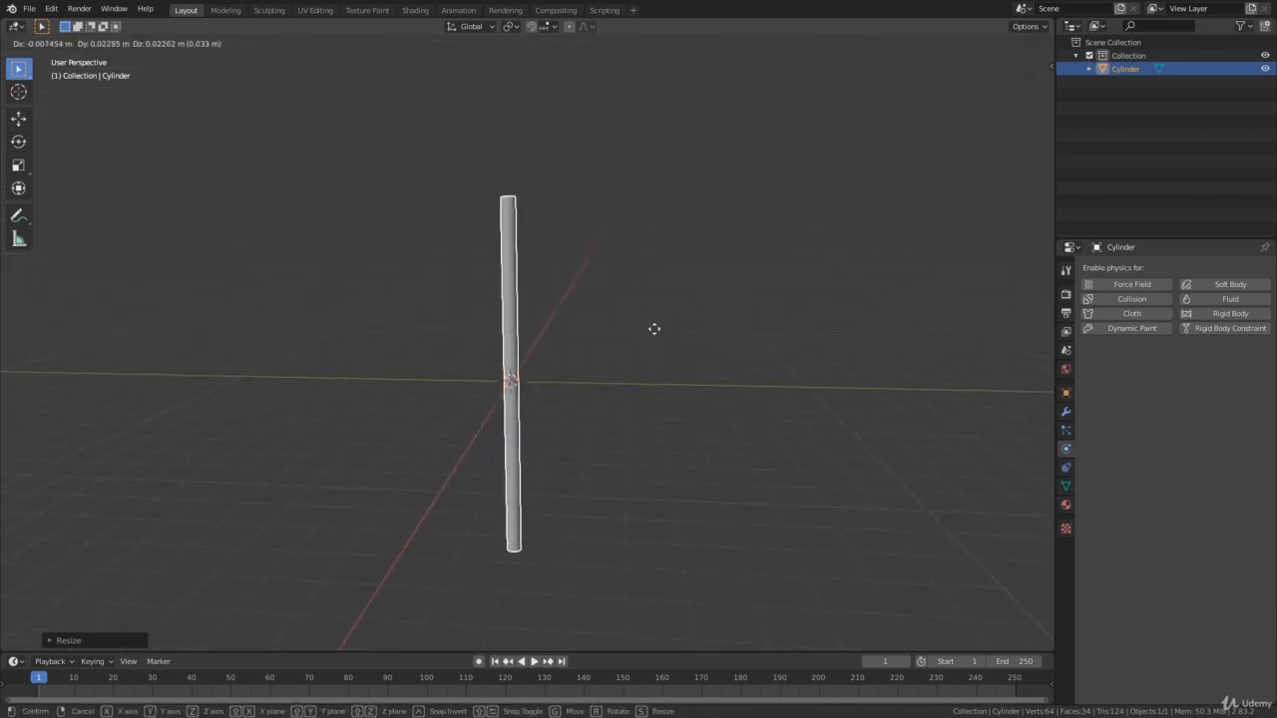
pyautogui.press('z')
pyautogui.click(647, 146)
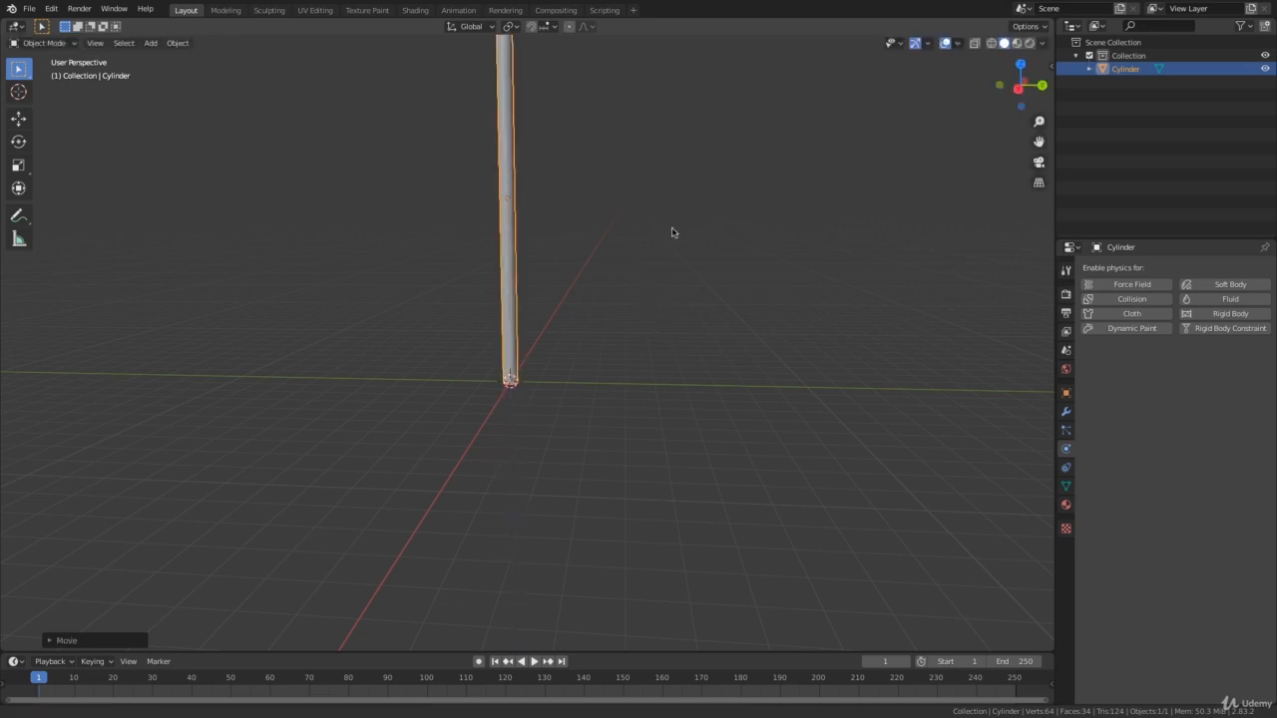
pyautogui.moveTo(672, 233); pyautogui.dragTo(631, 362, button='middle')
pyautogui.click(639, 351)
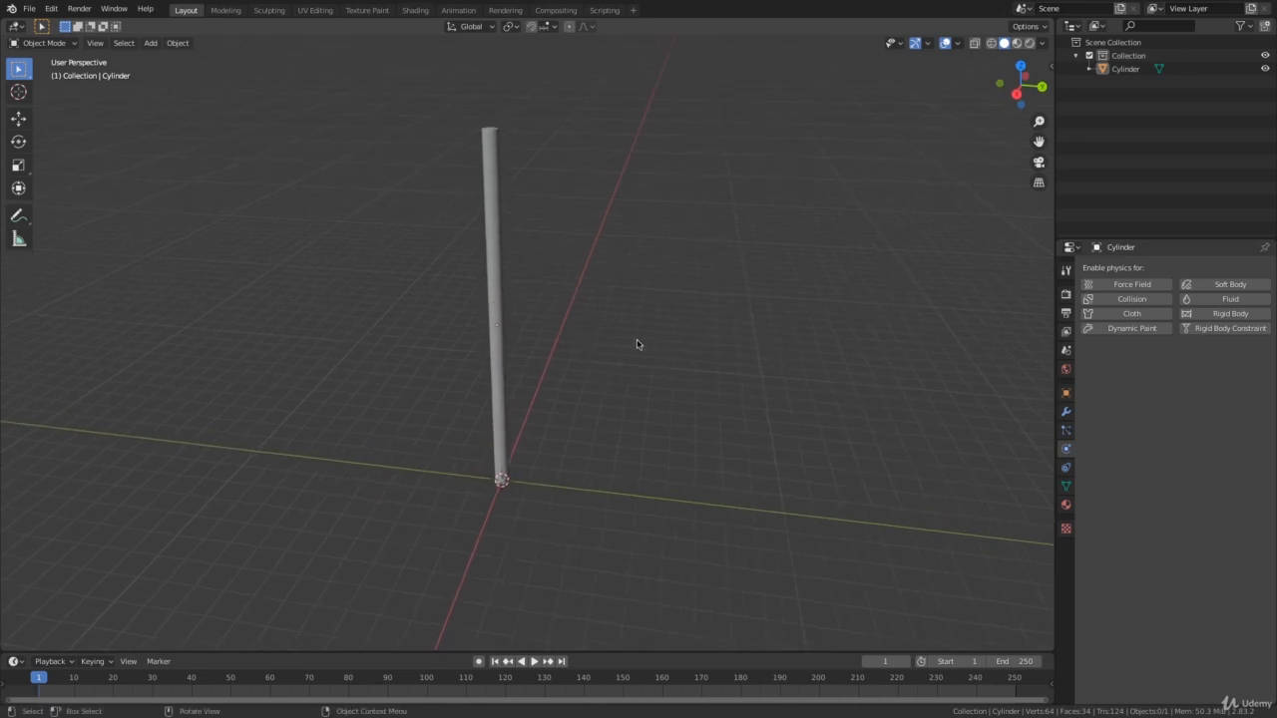
# Add a mesh plane at the base of the pole and scale it up uniformly.
pyautogui.hotkey('shift', 'a')
pyautogui.moveTo(622, 338)
pyautogui.click(728, 338)
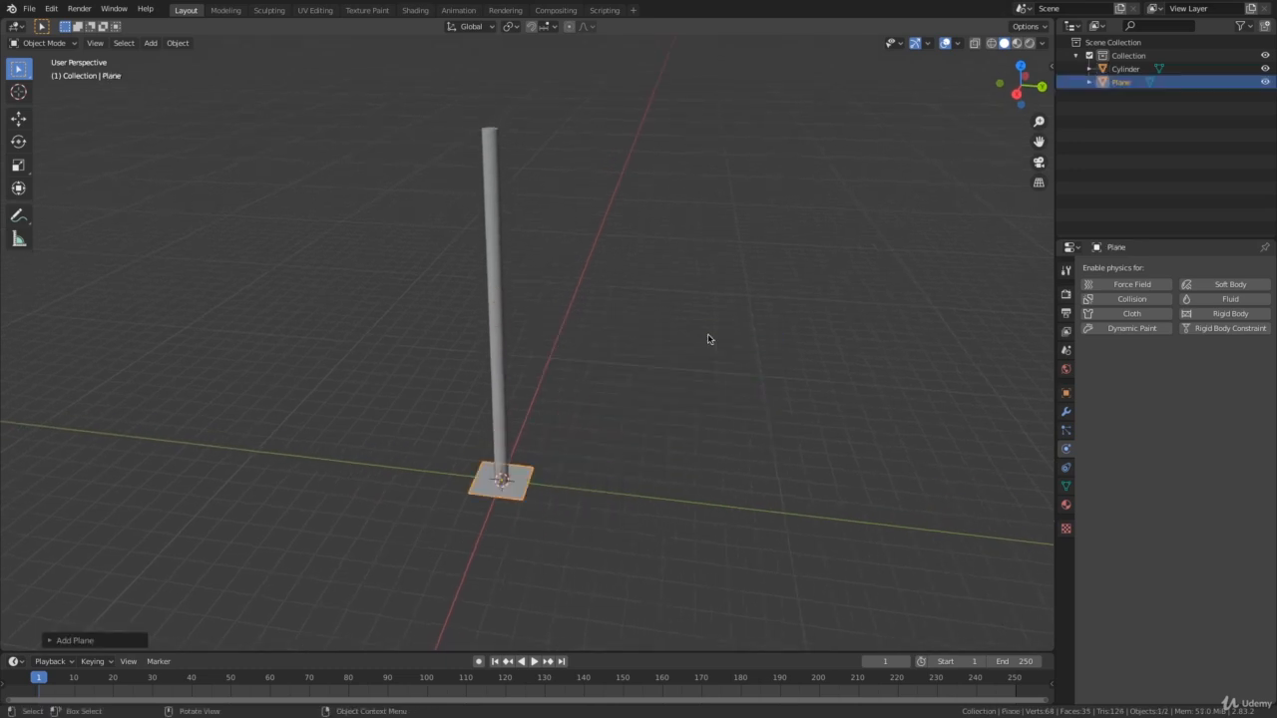
pyautogui.press('s')
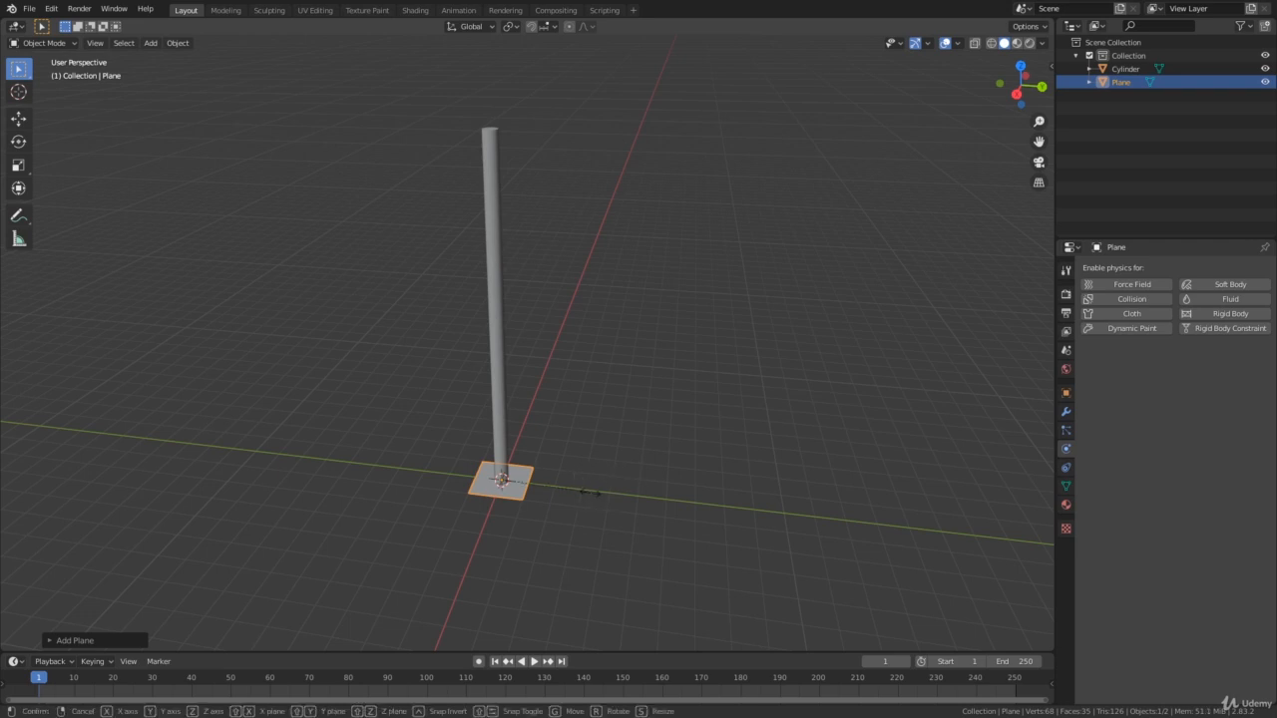
pyautogui.click(696, 483)
pyautogui.moveTo(696, 483); pyautogui.dragTo(599, 496, button='middle')
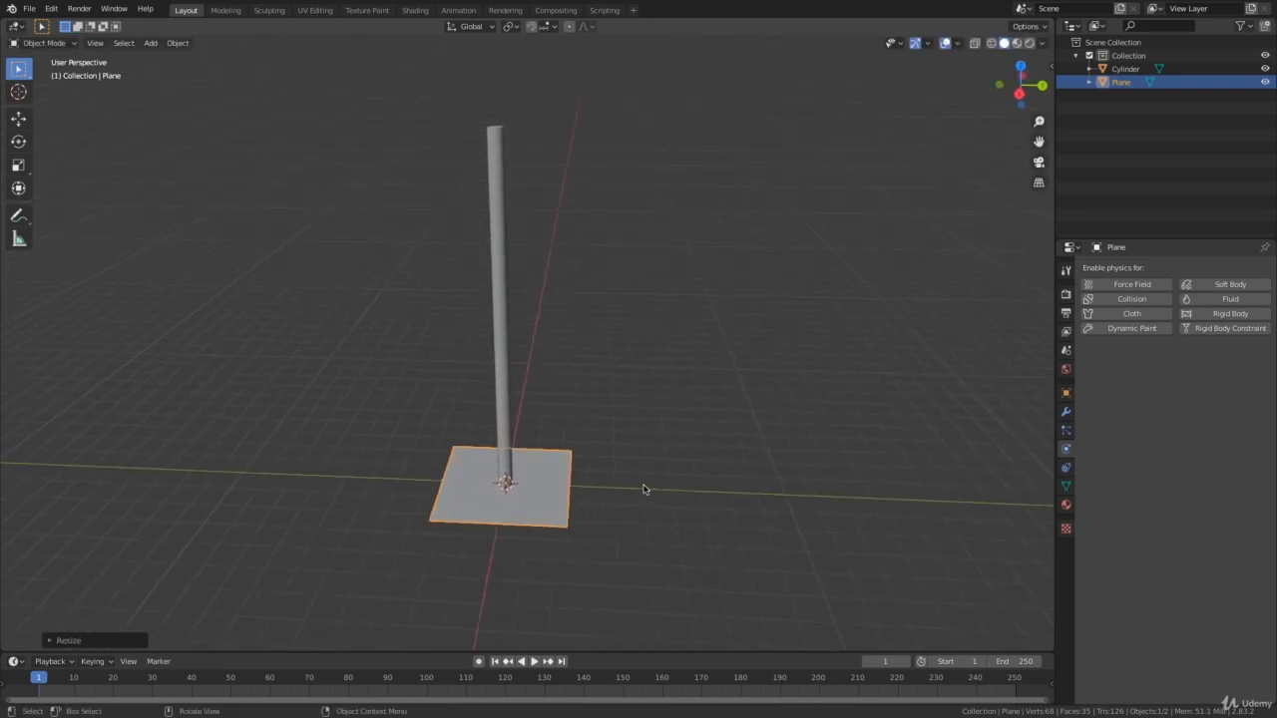
# Stretch the plane along the Y axis into a wider rectangle.
pyautogui.press('s')
pyautogui.press('y')
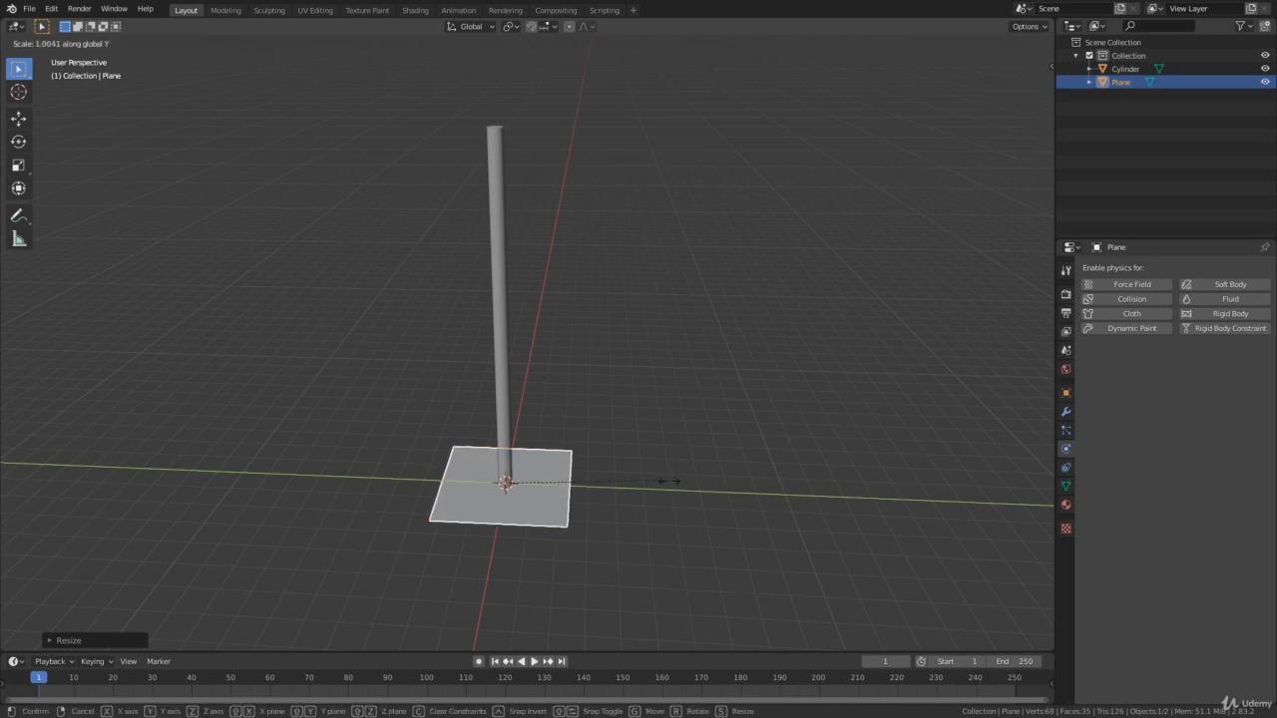
pyautogui.click(704, 487)
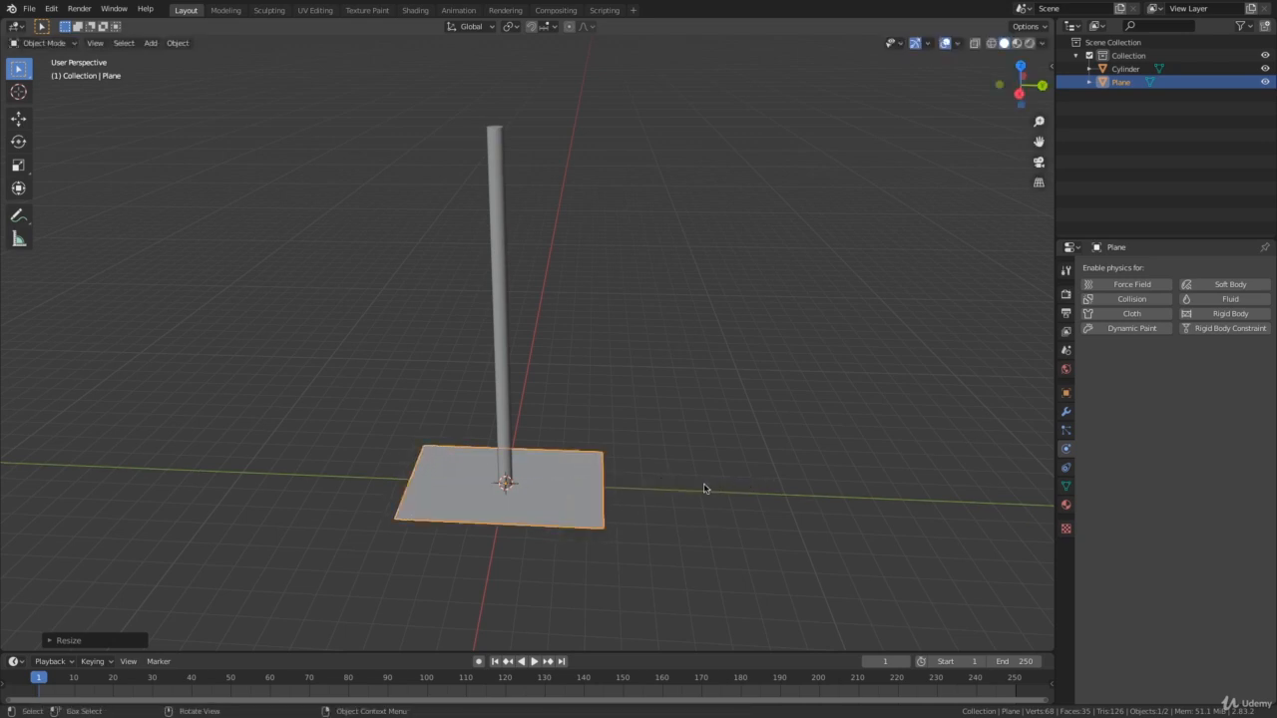
# Move the rectangular plane up the Z axis by about 12 m, near the top of the pole.
pyautogui.moveTo(704, 487); pyautogui.dragTo(673, 485, button='middle')
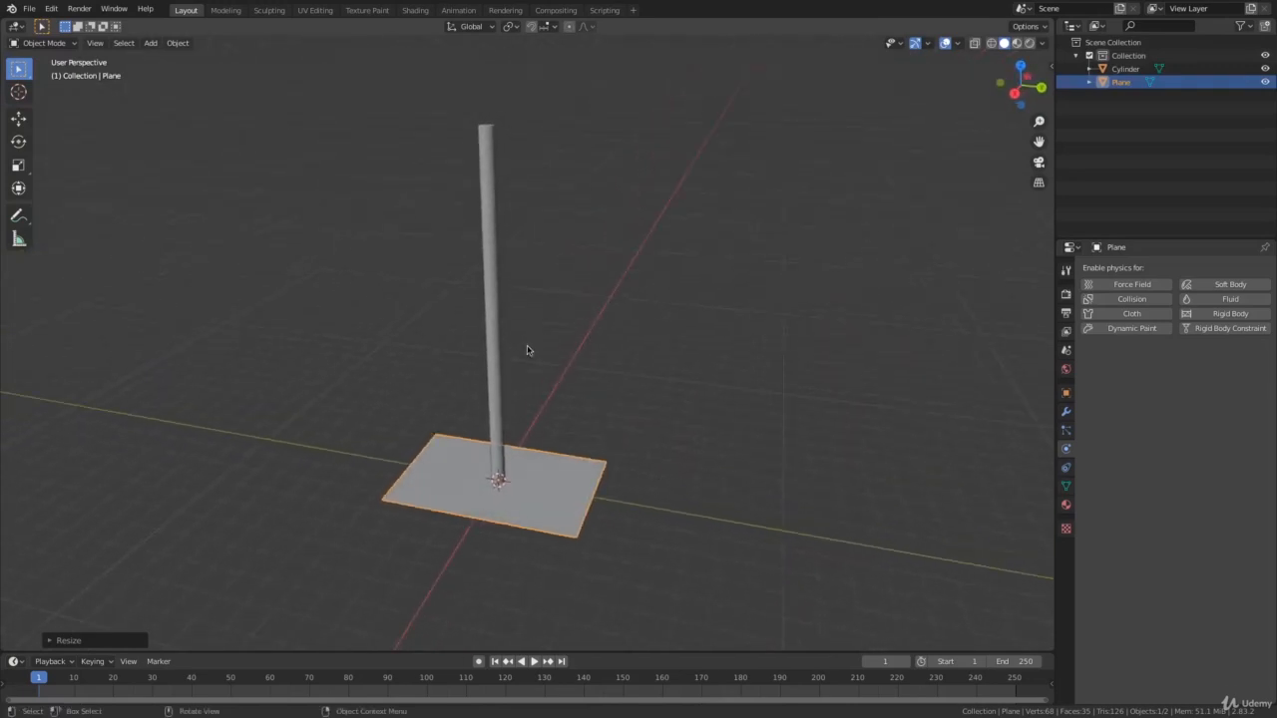
pyautogui.press('g')
pyautogui.press('z')
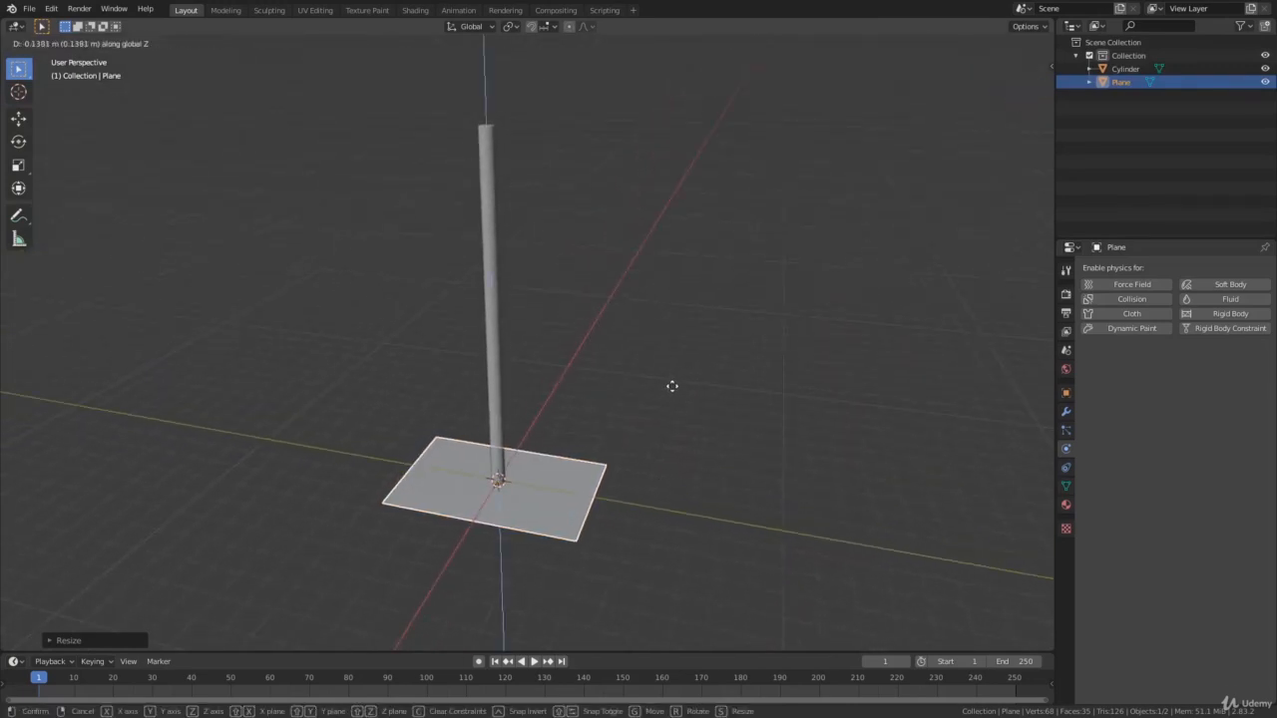
pyautogui.click(634, 52)
pyautogui.moveTo(599, 168); pyautogui.dragTo(629, 155, button='middle')
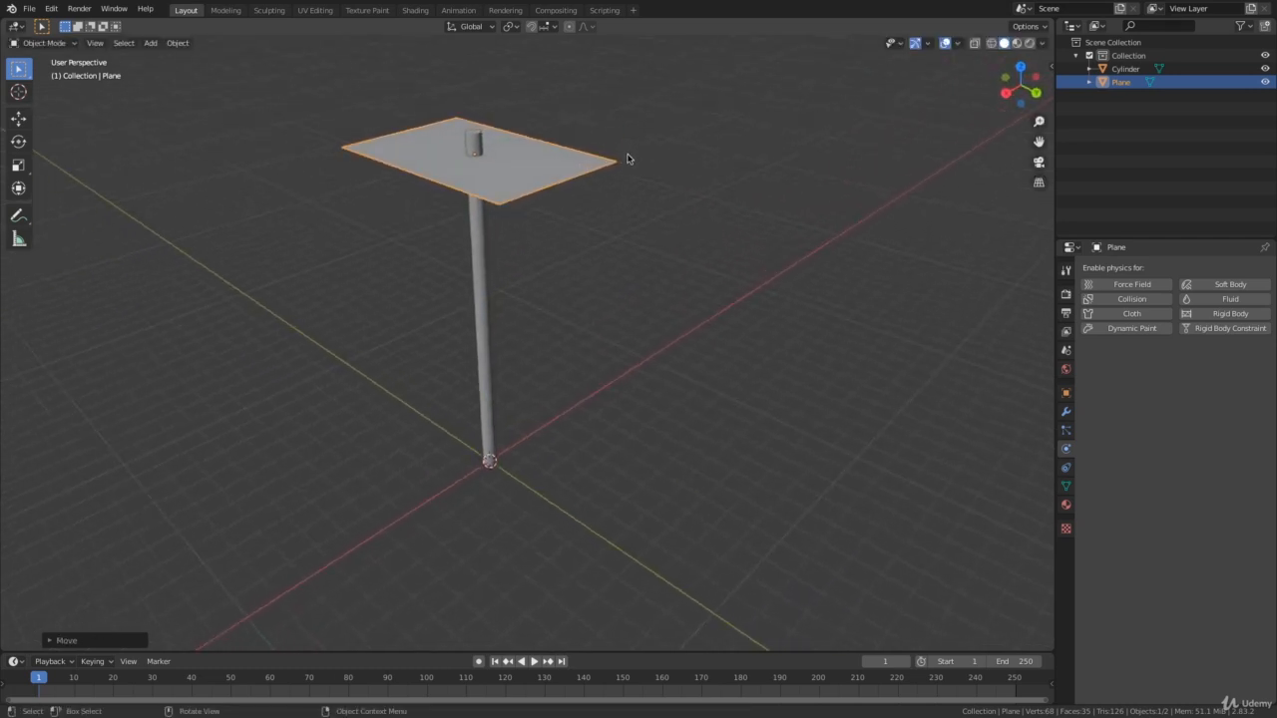
# Rotate the rectangular plane 90° about the global Y axis so it stands upright at the pole.
pyautogui.press('r')
pyautogui.press('y')
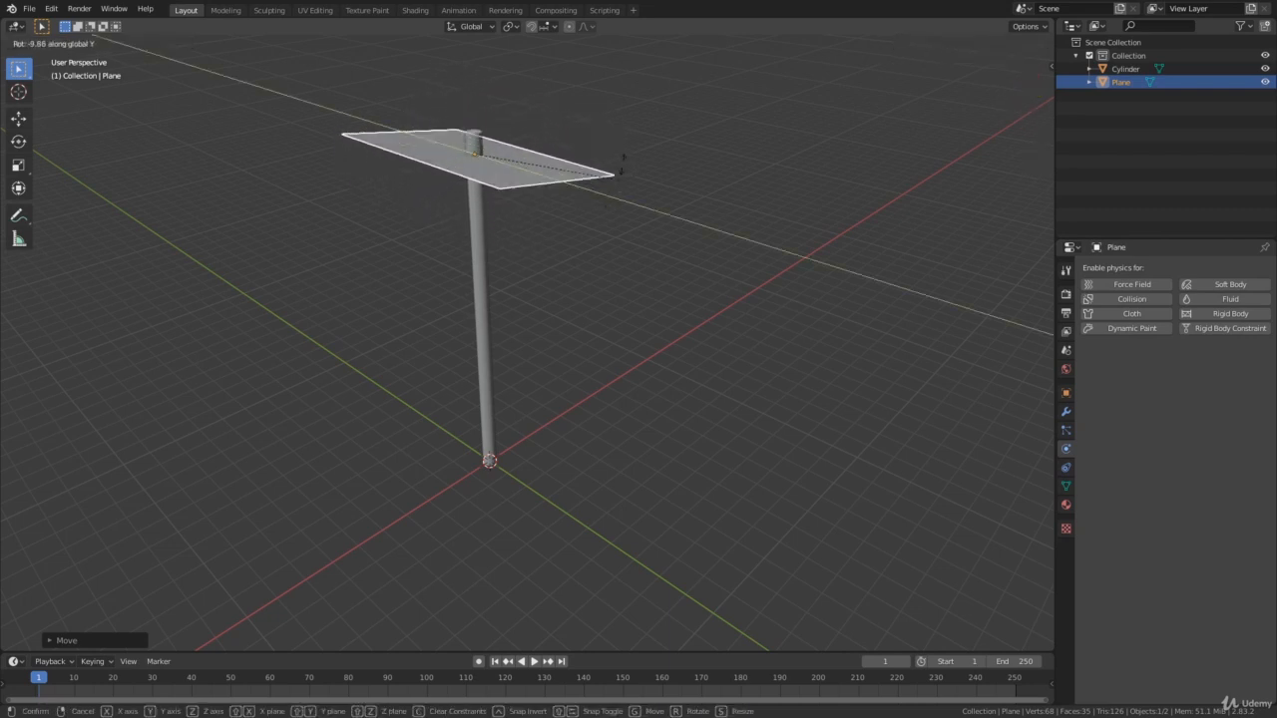
pyautogui.write('9')
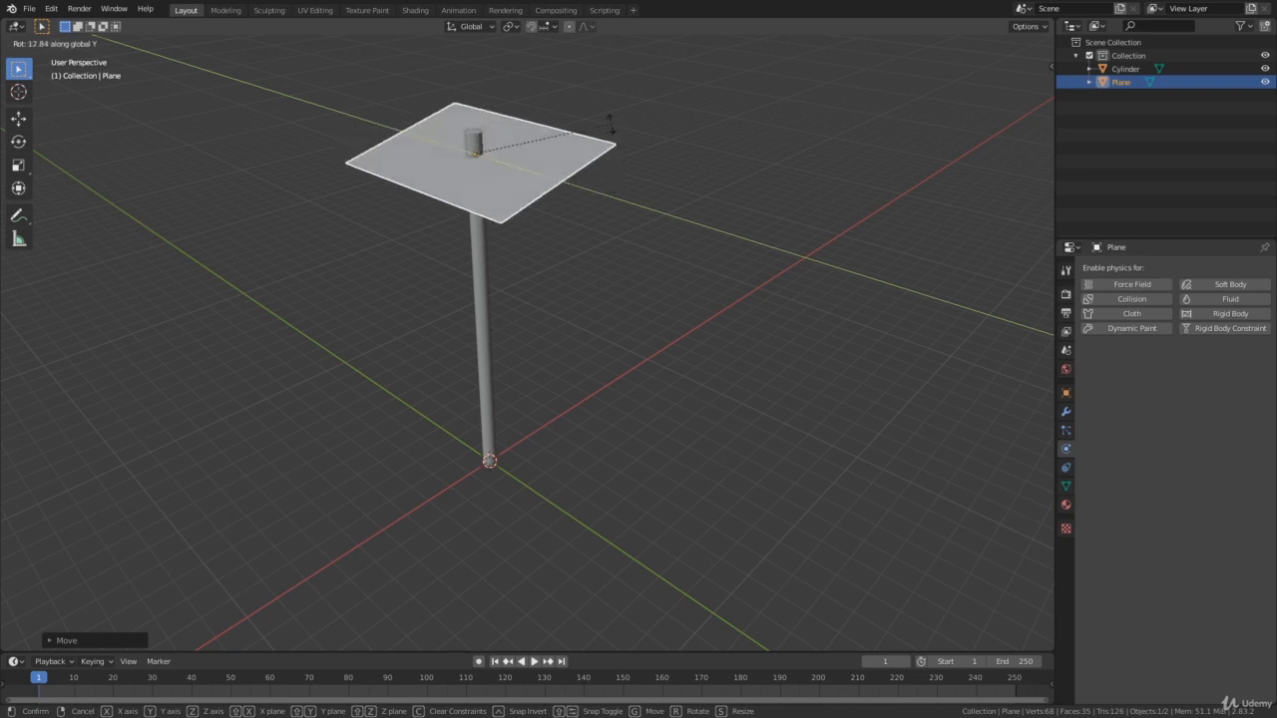
pyautogui.write('0')
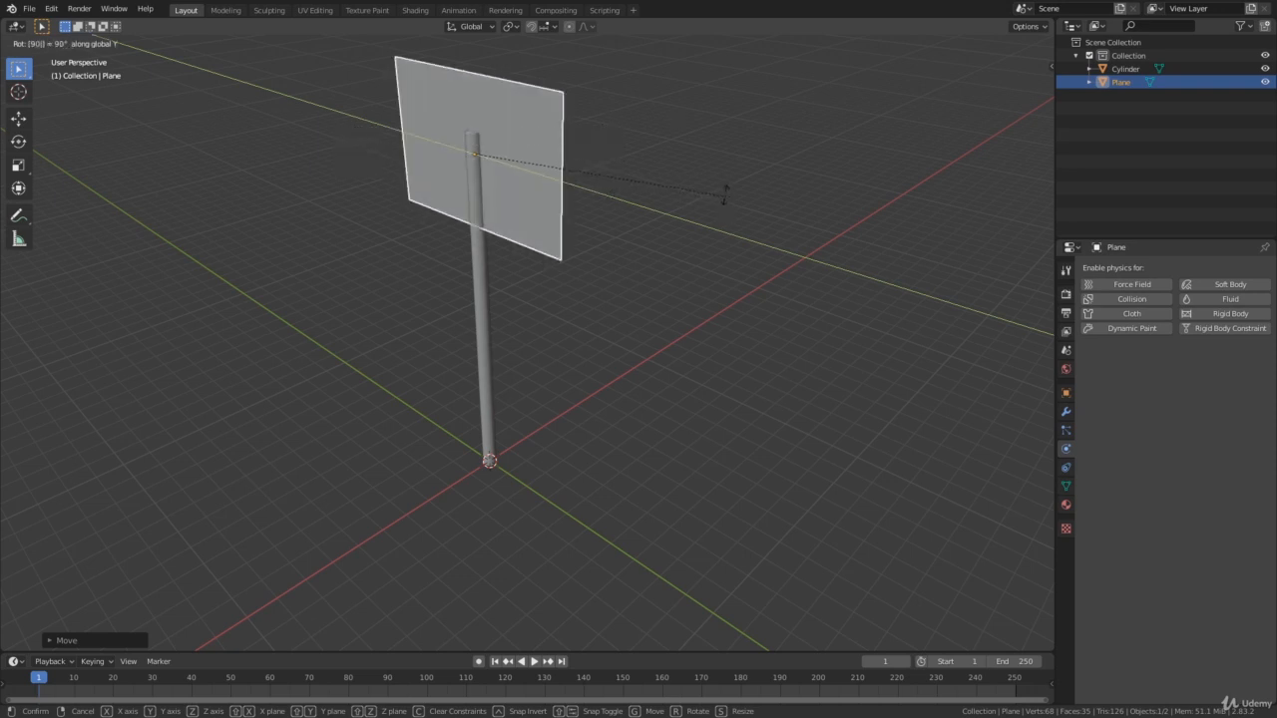
pyautogui.press('Return')
# Move the upright plane along the Y axis until its vertical side edge meets the pole like a flag.
pyautogui.moveTo(712, 207)
pyautogui.mouseDown(button='middle')
pyautogui.moveTo(809, 193)
pyautogui.moveTo(761, 186)
pyautogui.moveTo(847, 190)
pyautogui.moveTo(635, 197)
pyautogui.moveTo(755, 194)
pyautogui.moveTo(696, 194)
pyautogui.mouseUp(button='middle')
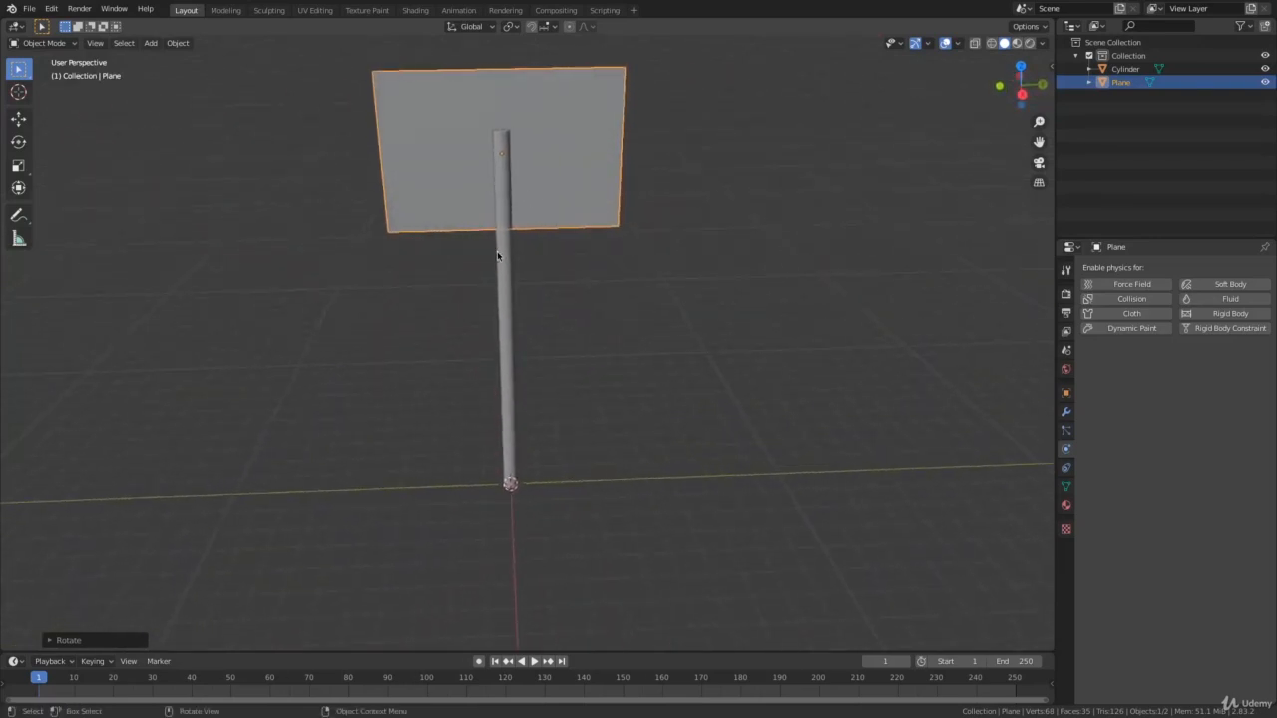
pyautogui.moveTo(502, 239); pyautogui.dragTo(668, 236, button='middle')
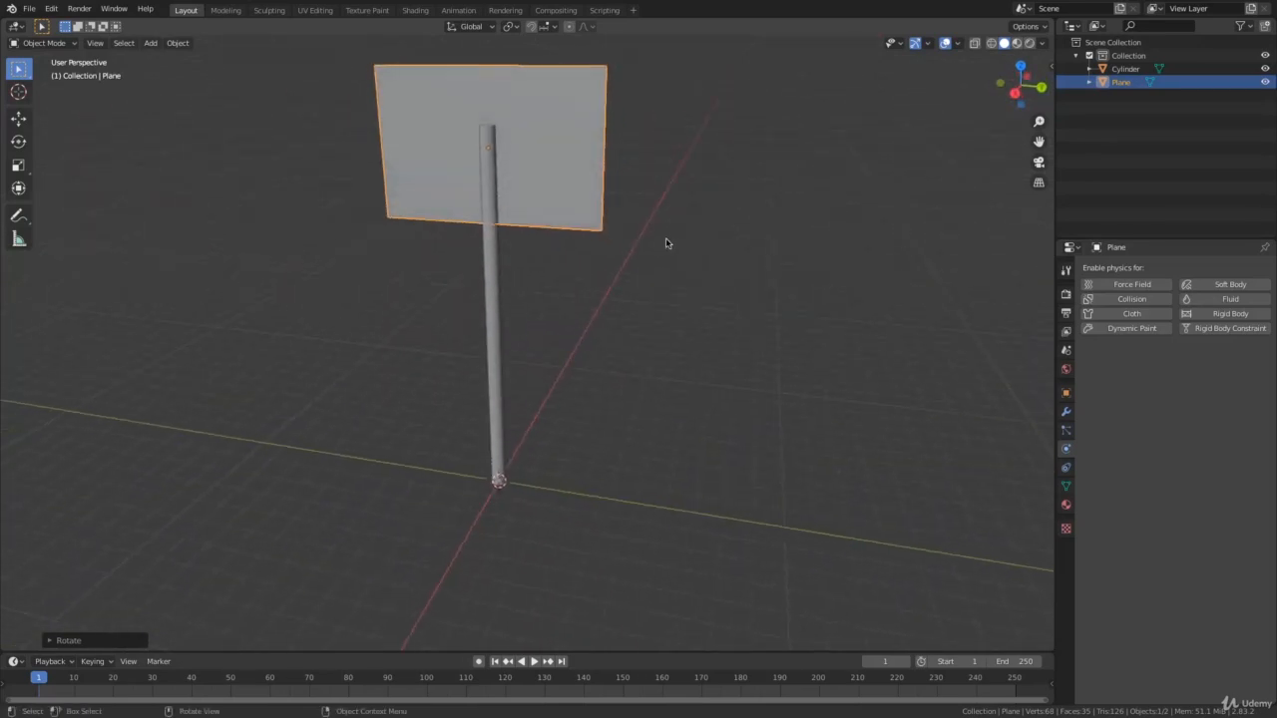
pyautogui.press('g')
pyautogui.press('y')
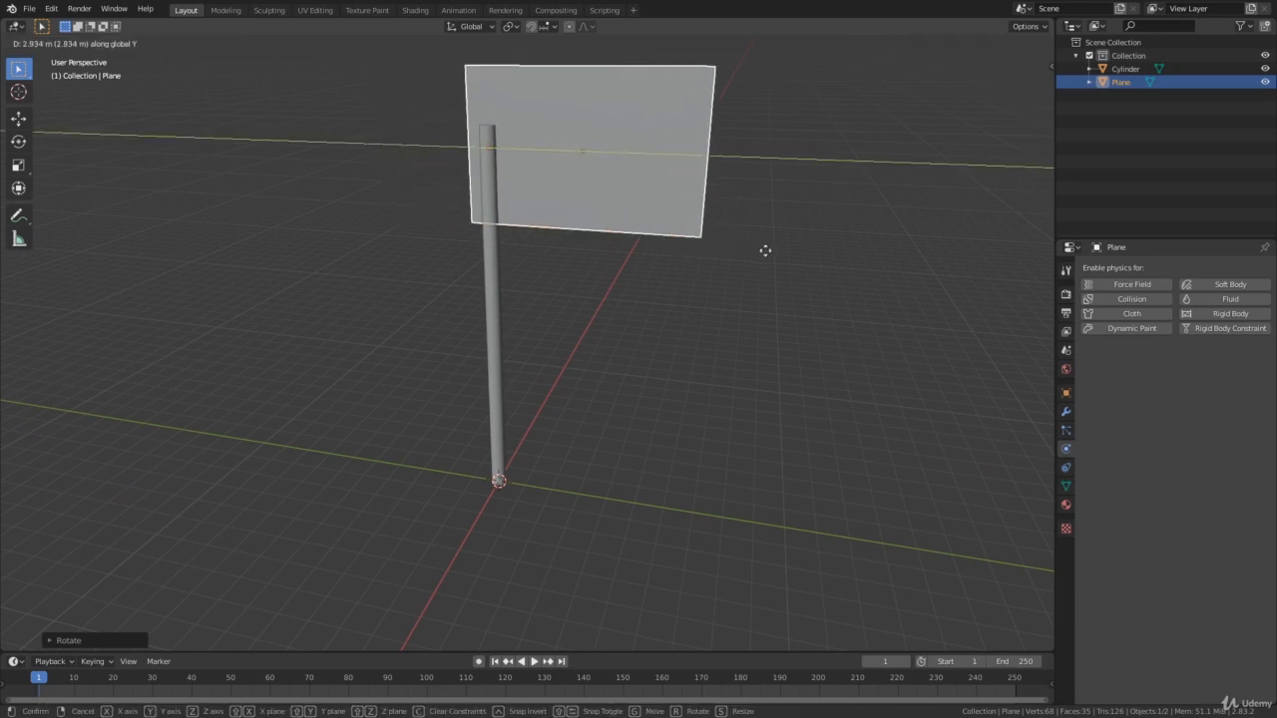
pyautogui.click(778, 258)
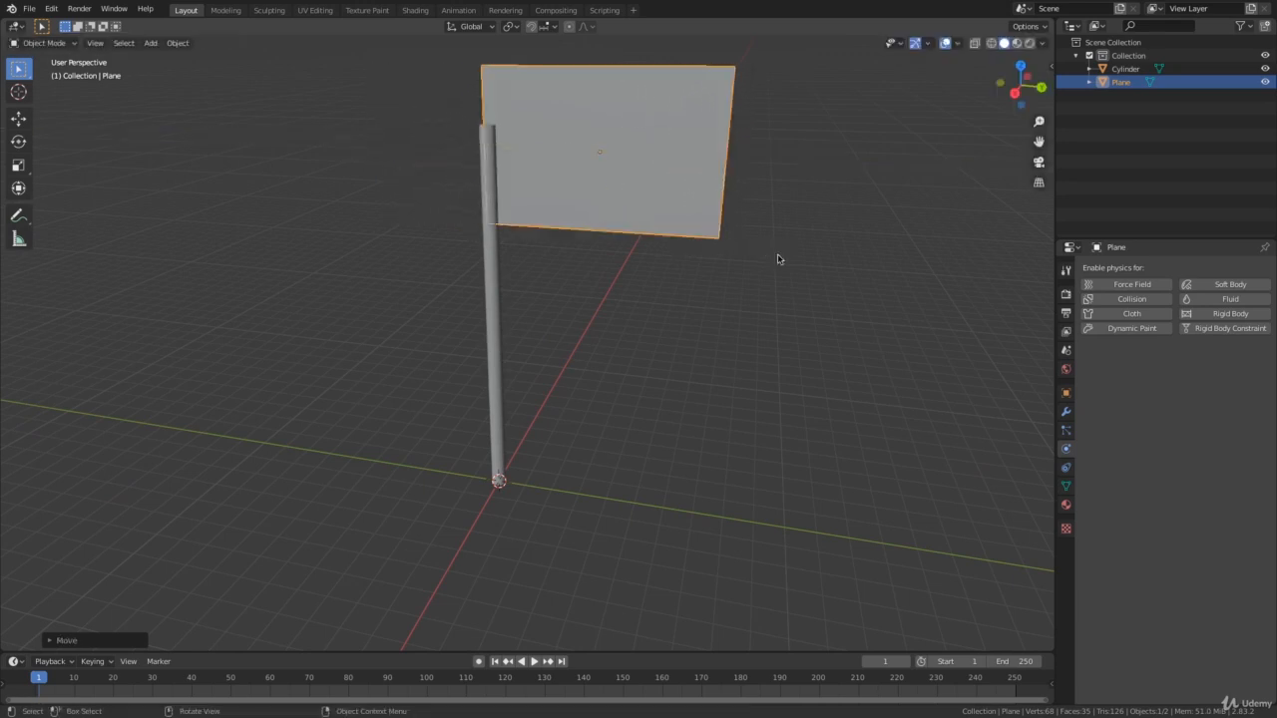
# Lower the flag plane about 2 m along the Z axis so its upper edge sits just below the pole's tip, keeping it selected.
pyautogui.press('g')
pyautogui.press('z')
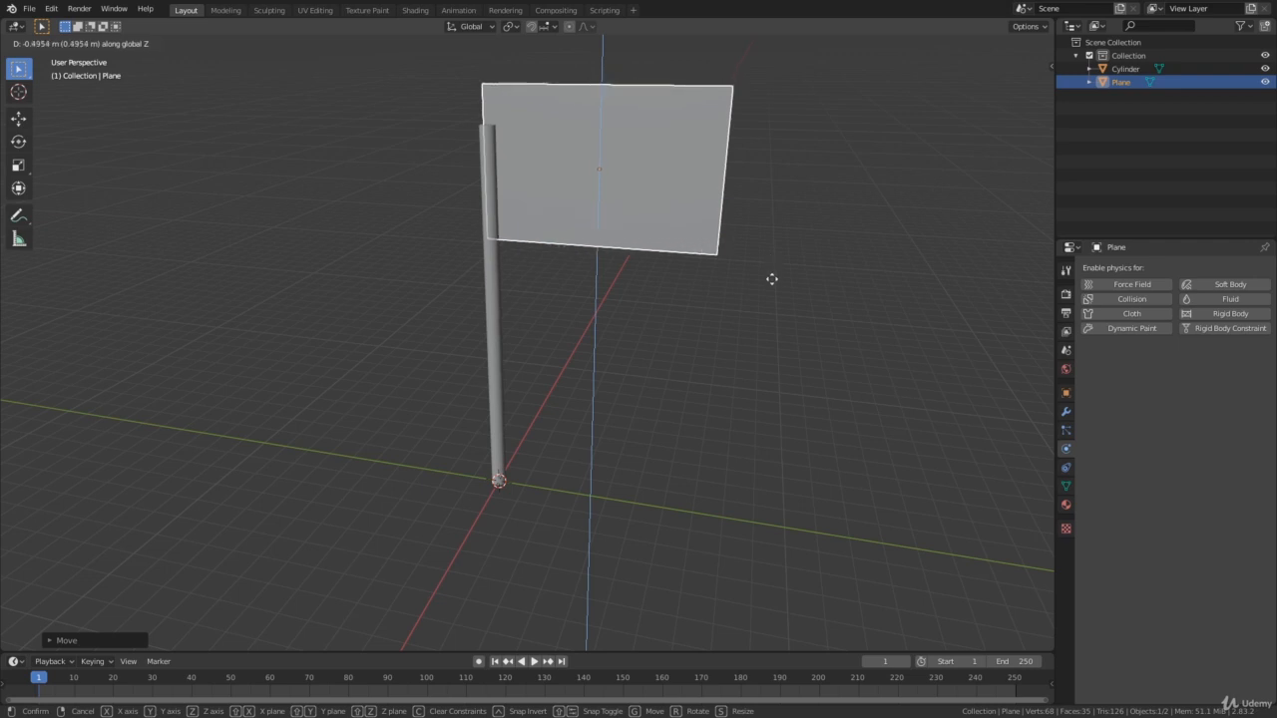
pyautogui.click(783, 344)
pyautogui.moveTo(783, 344); pyautogui.dragTo(804, 229, button='middle')
pyautogui.click(773, 354)
pyautogui.click(644, 229)
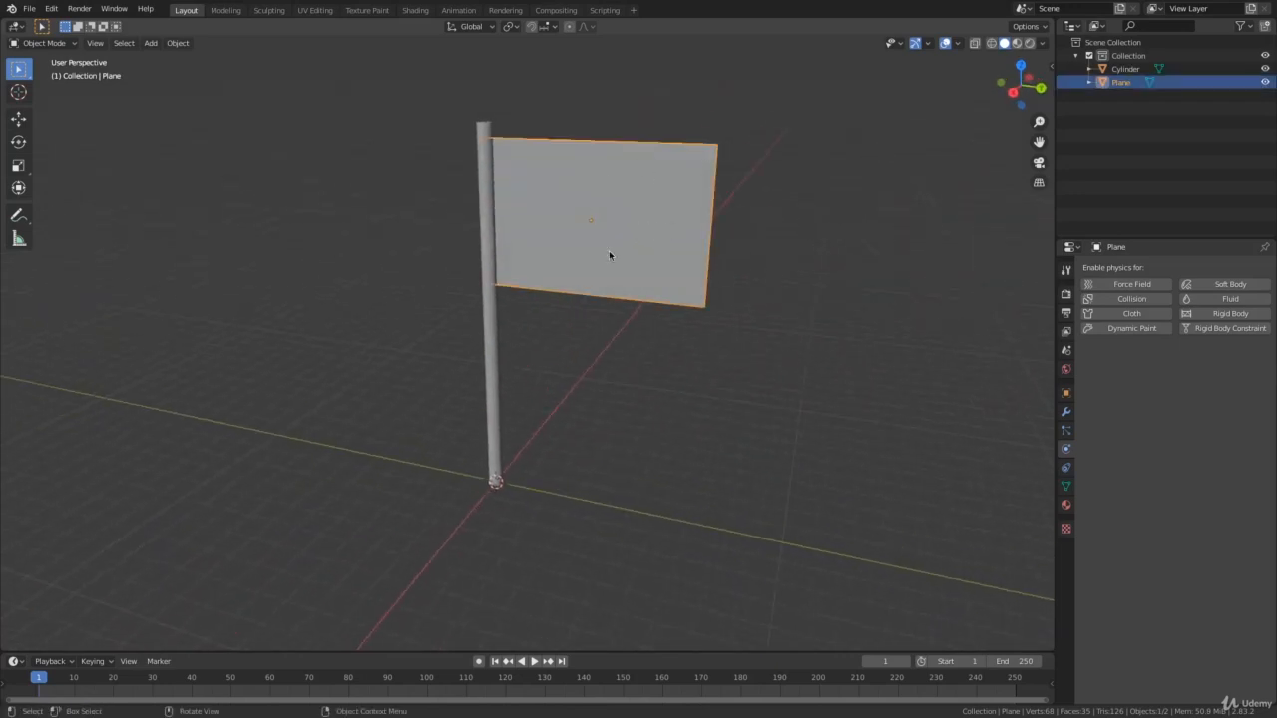
# Enable Cloth physics on the flag plane.
pyautogui.moveTo(702, 271); pyautogui.dragTo(728, 284, button='middle')
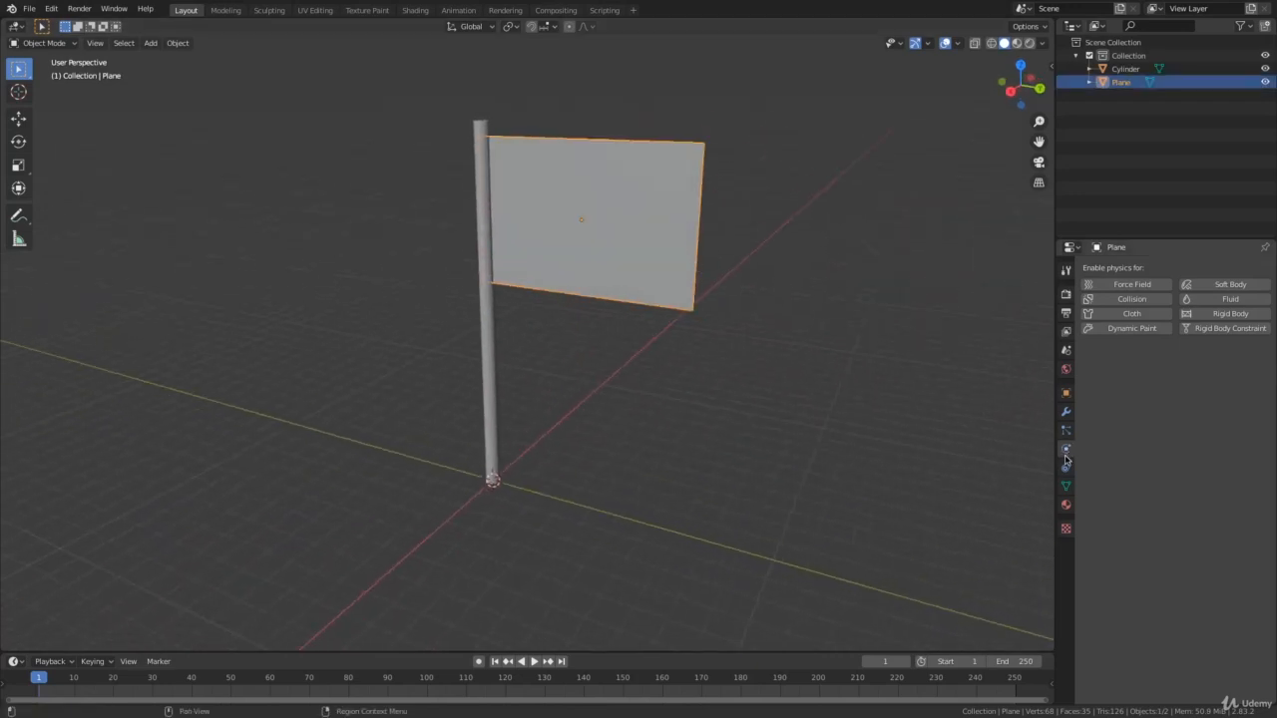
pyautogui.click(1132, 315)
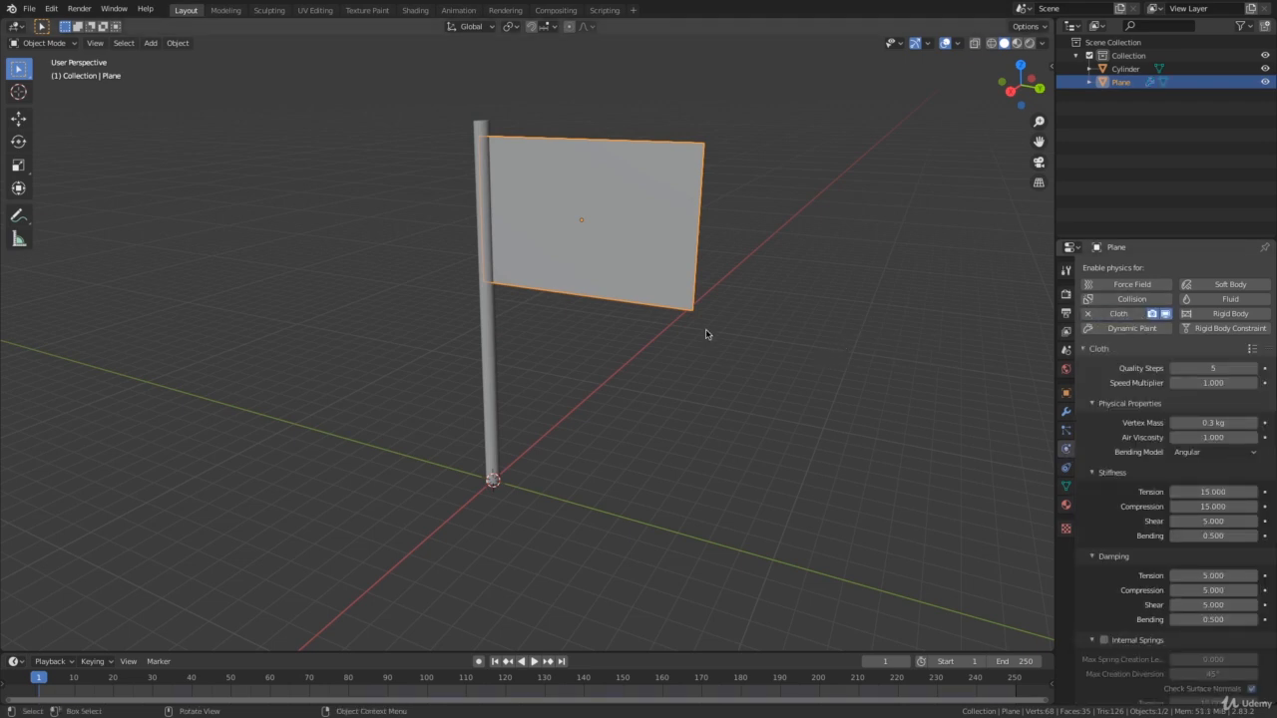
pyautogui.moveTo(705, 334)
pyautogui.mouseDown(button='middle')
pyautogui.moveTo(843, 316)
pyautogui.moveTo(696, 342)
pyautogui.mouseUp(button='middle')
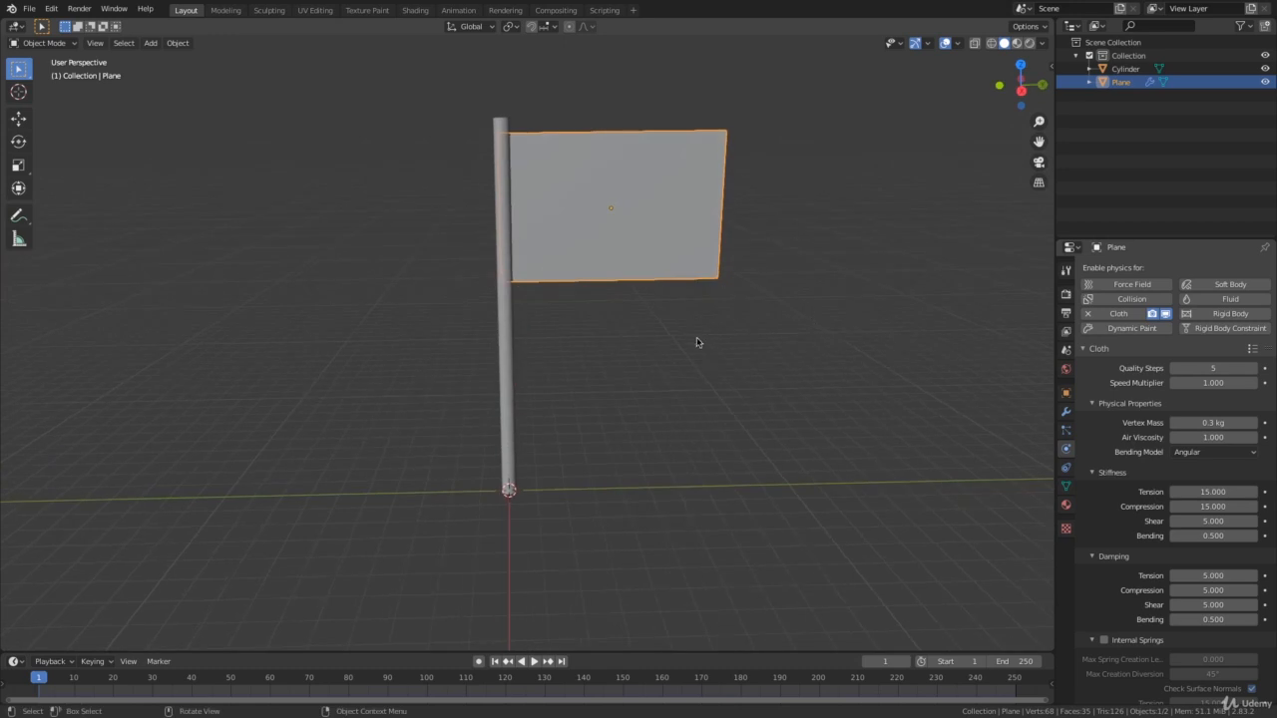
# Play the cloth simulation to watch how the flag behaves, stop it, and return to frame 1.
pyautogui.press('space')
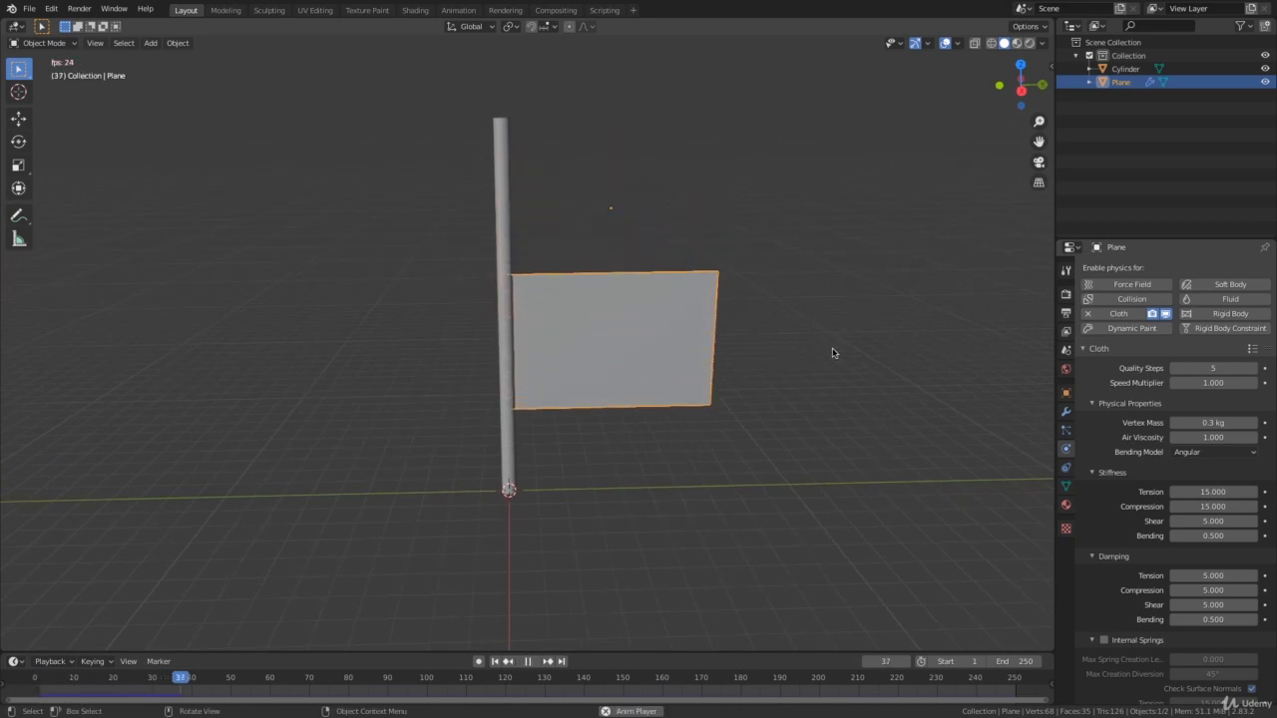
pyautogui.press('space')
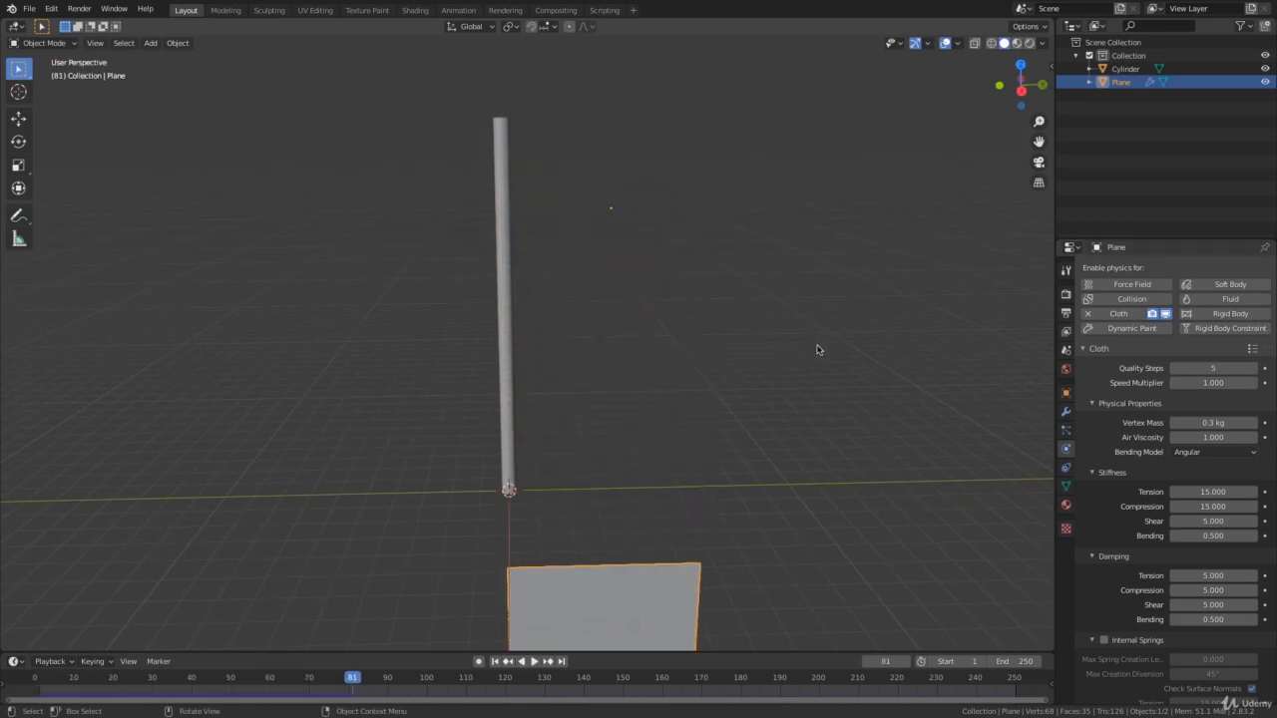
pyautogui.hotkey('shift', 'Left')
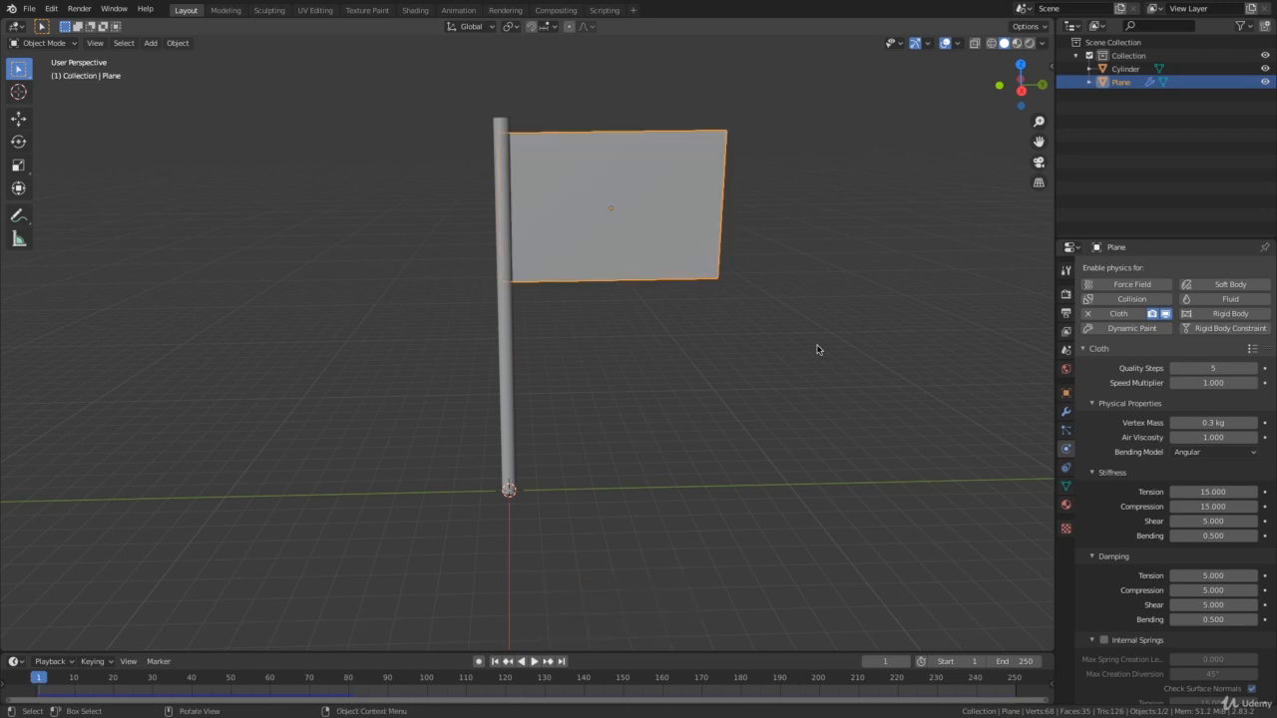
# Examine the flag's cloth settings, including Stiffness, Damping, Internal Springs and Pressure, and expand the Shape settings to view the Pin Group option.
pyautogui.moveTo(817, 349); pyautogui.dragTo(824, 319, button='middle')
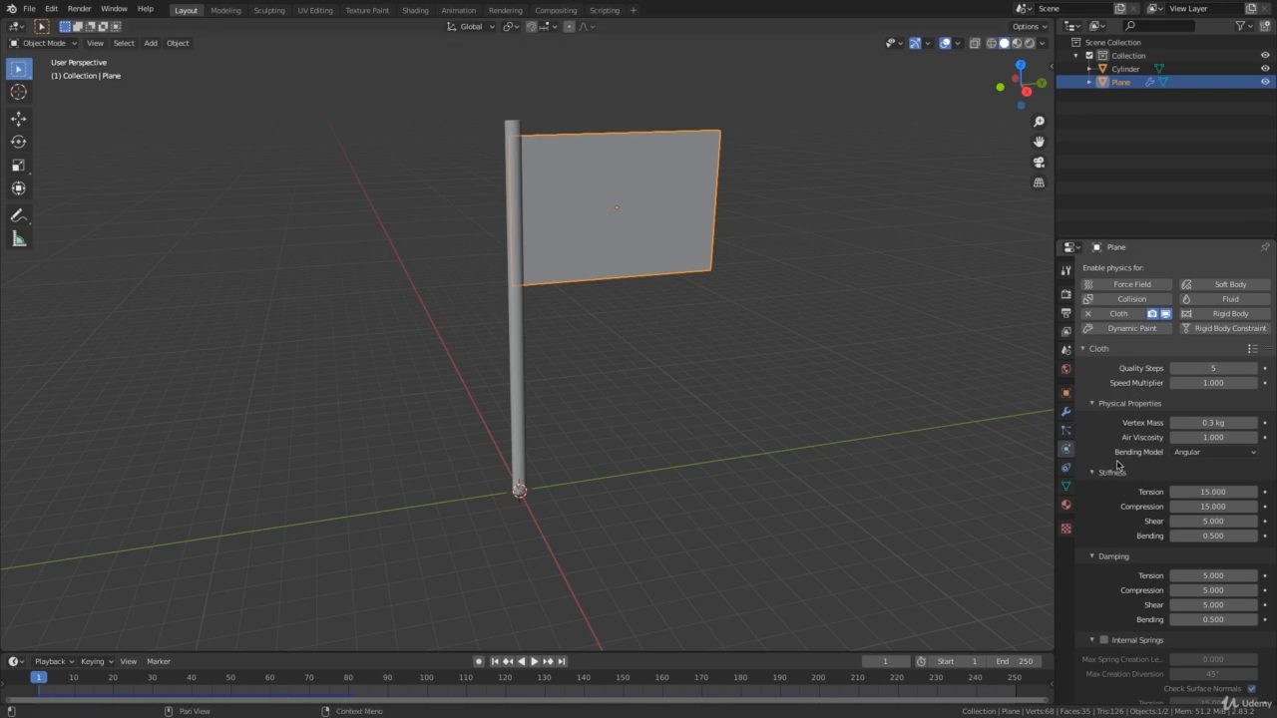
pyautogui.scroll(-4, 1097, 469)
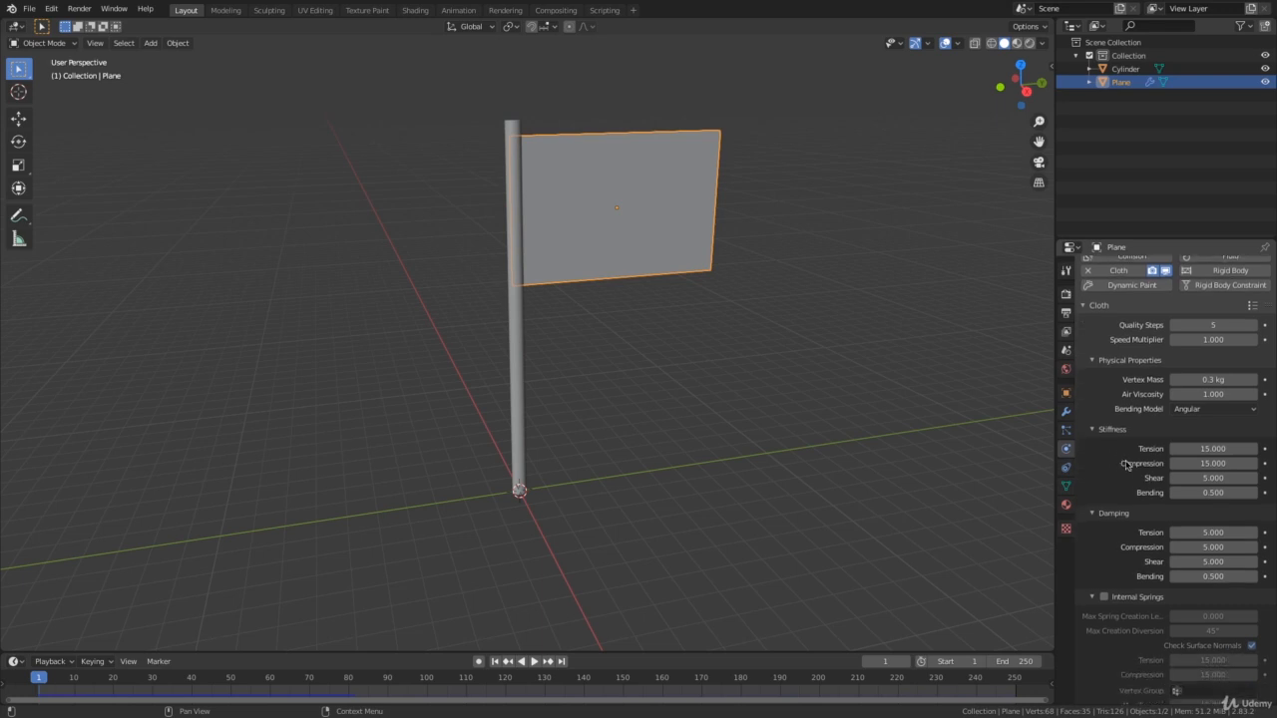
pyautogui.scroll(-2, 1117, 428)
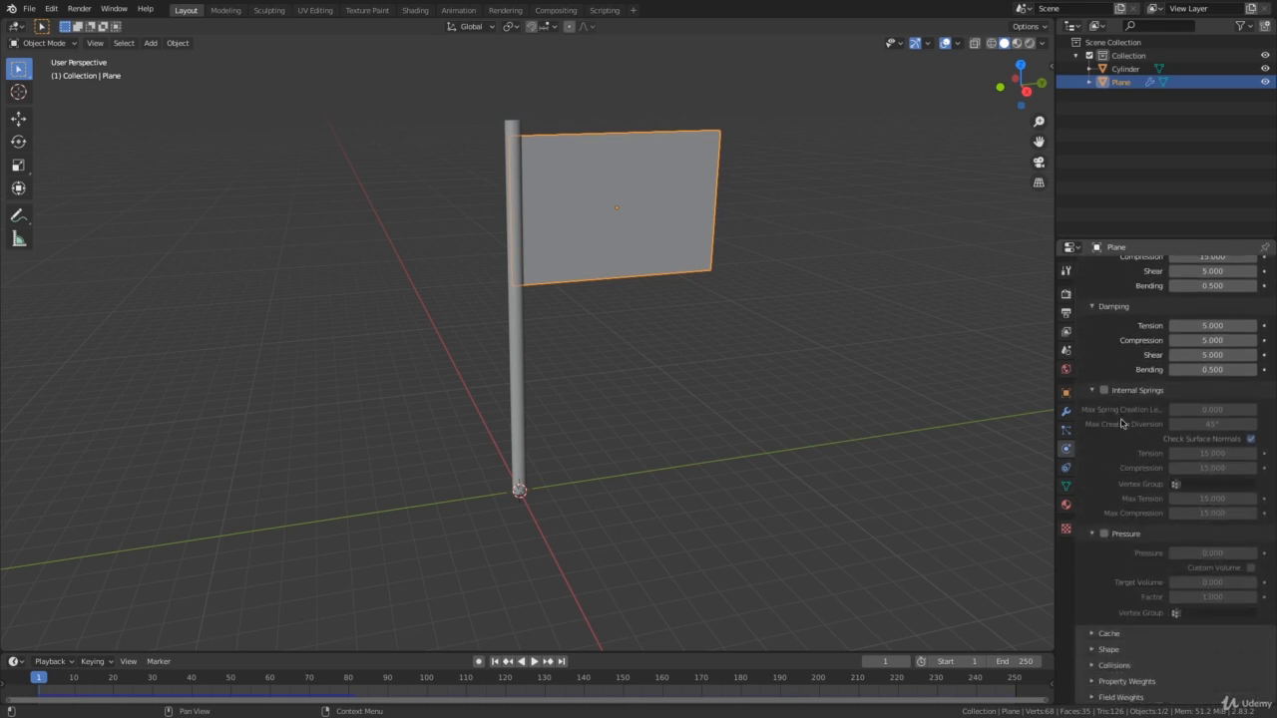
pyautogui.scroll(5, 1114, 472)
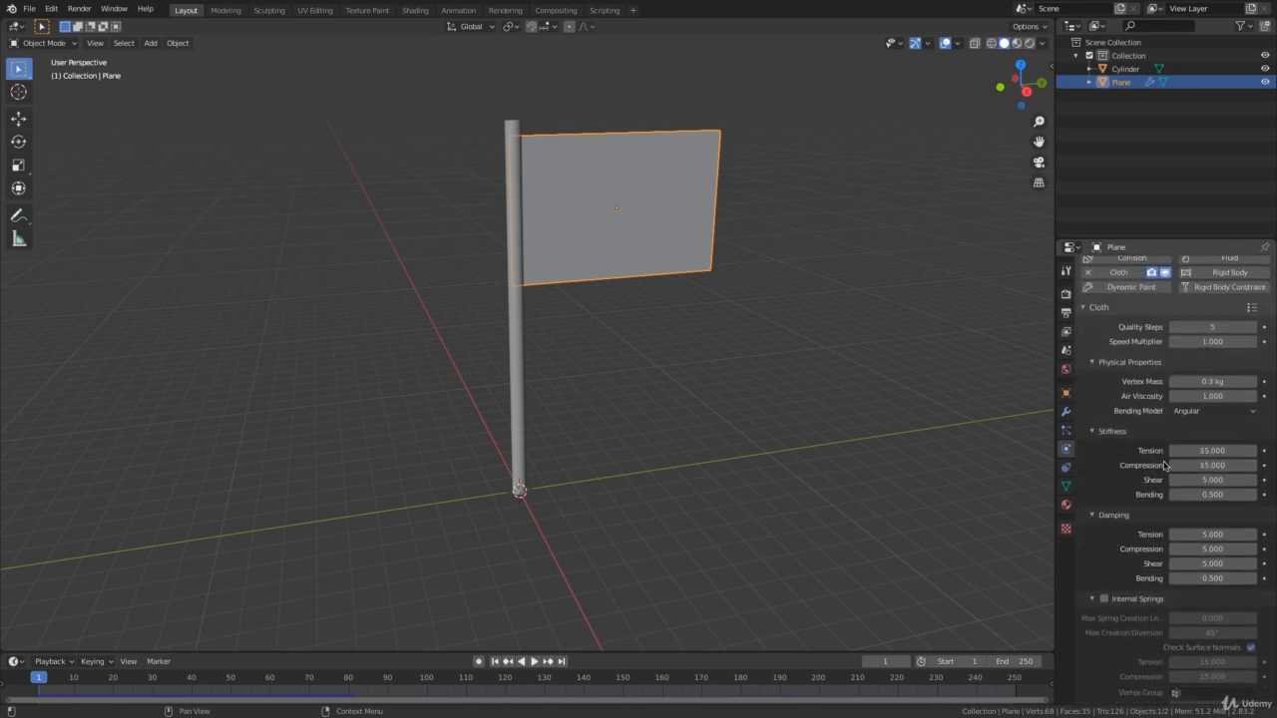
pyautogui.scroll(-1, 1110, 478)
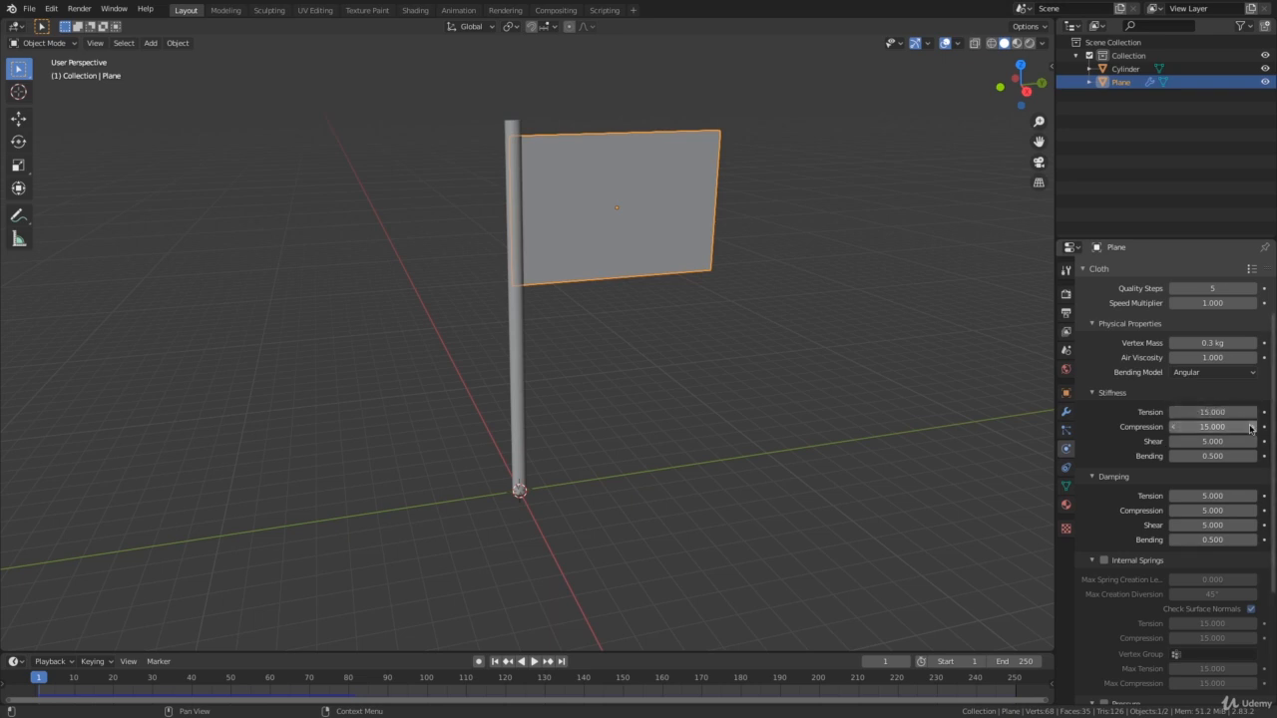
pyautogui.scroll(-2, 1129, 468)
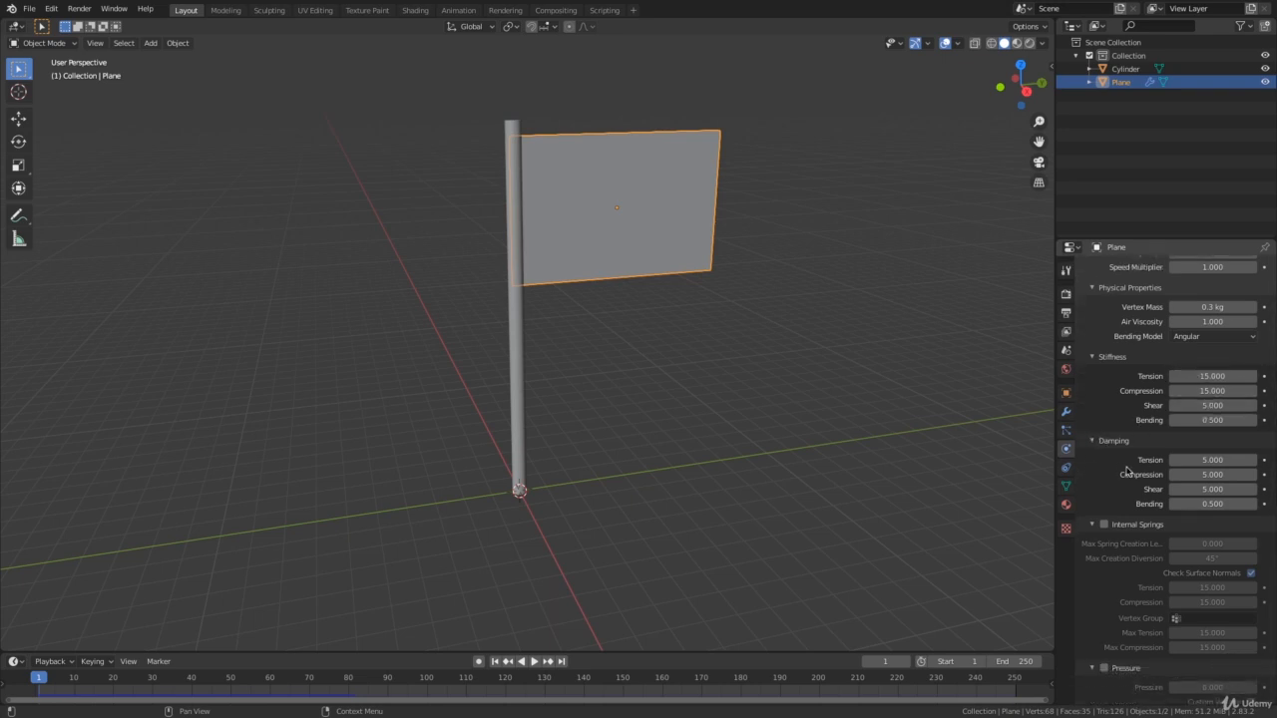
pyautogui.scroll(2, 1122, 439)
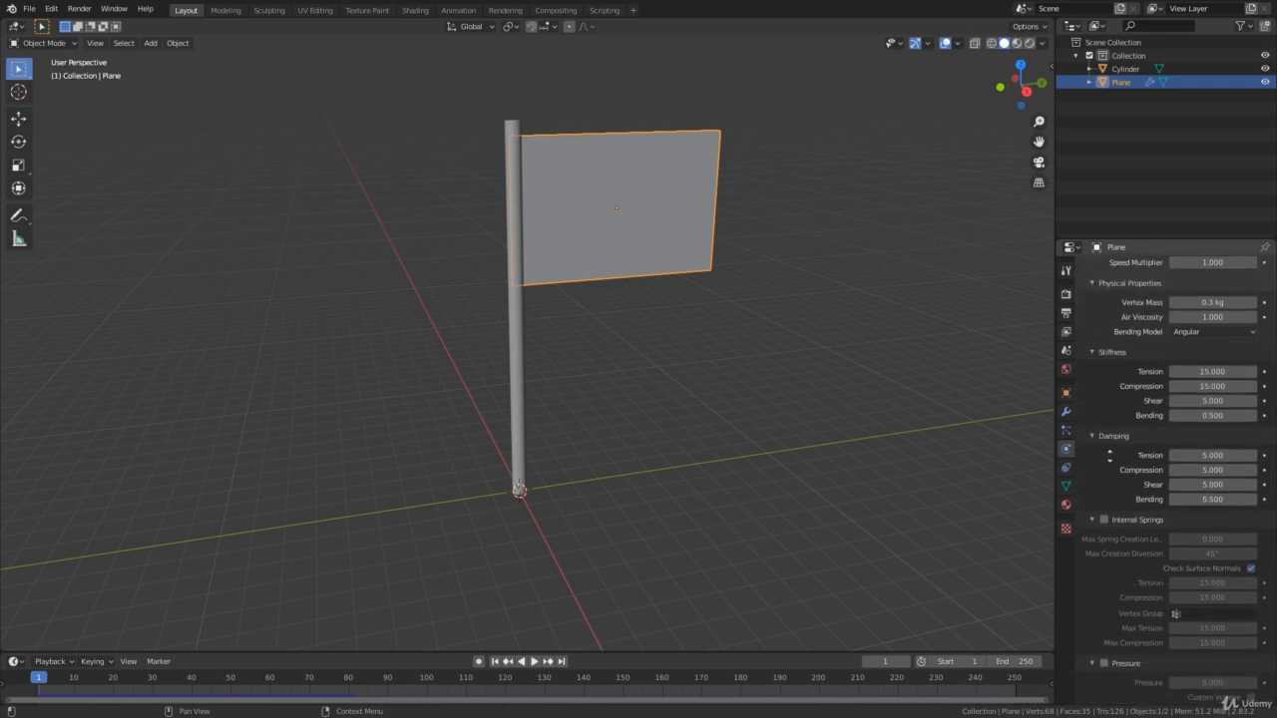
pyautogui.scroll(-2, 1125, 442)
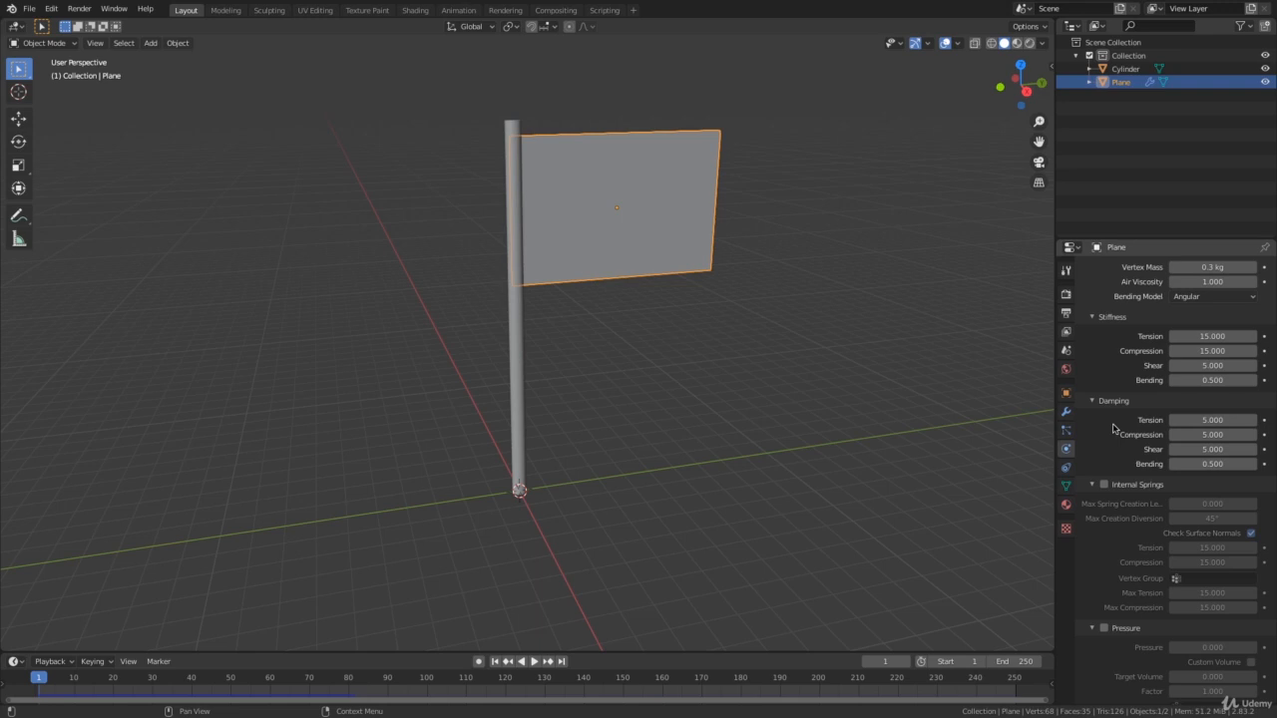
pyautogui.scroll(-3, 1114, 429)
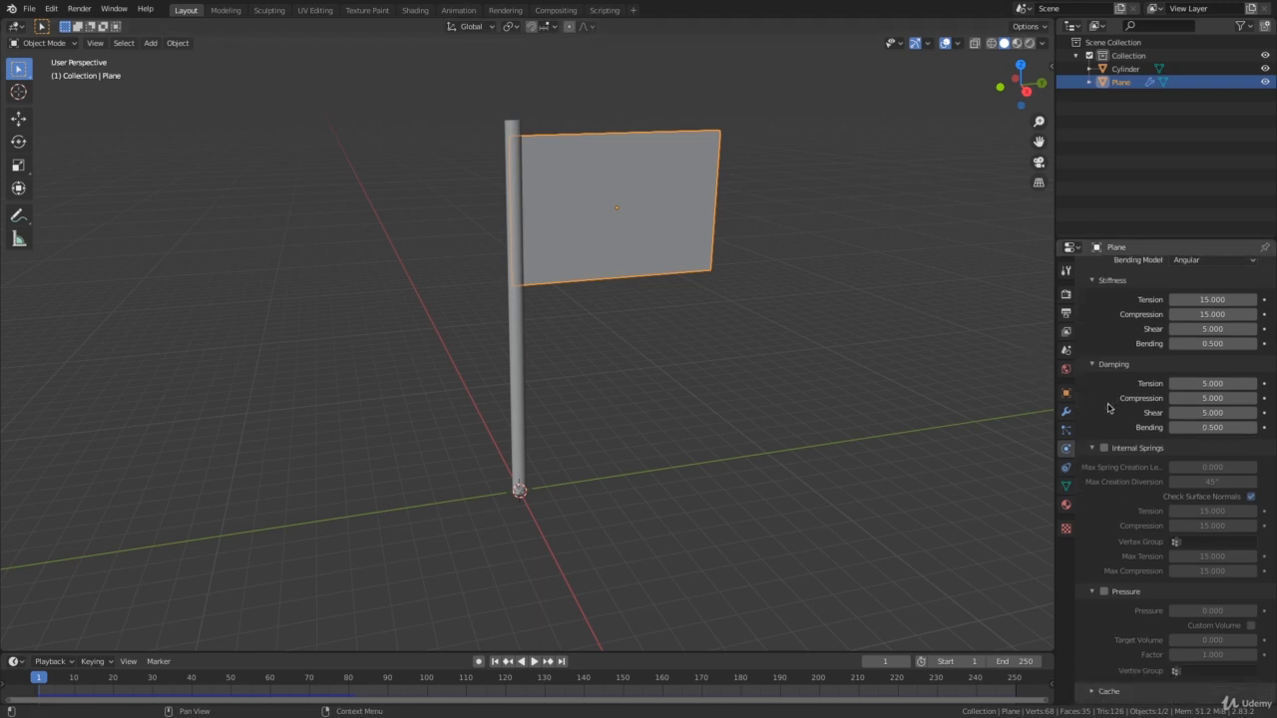
pyautogui.scroll(-1, 1118, 477)
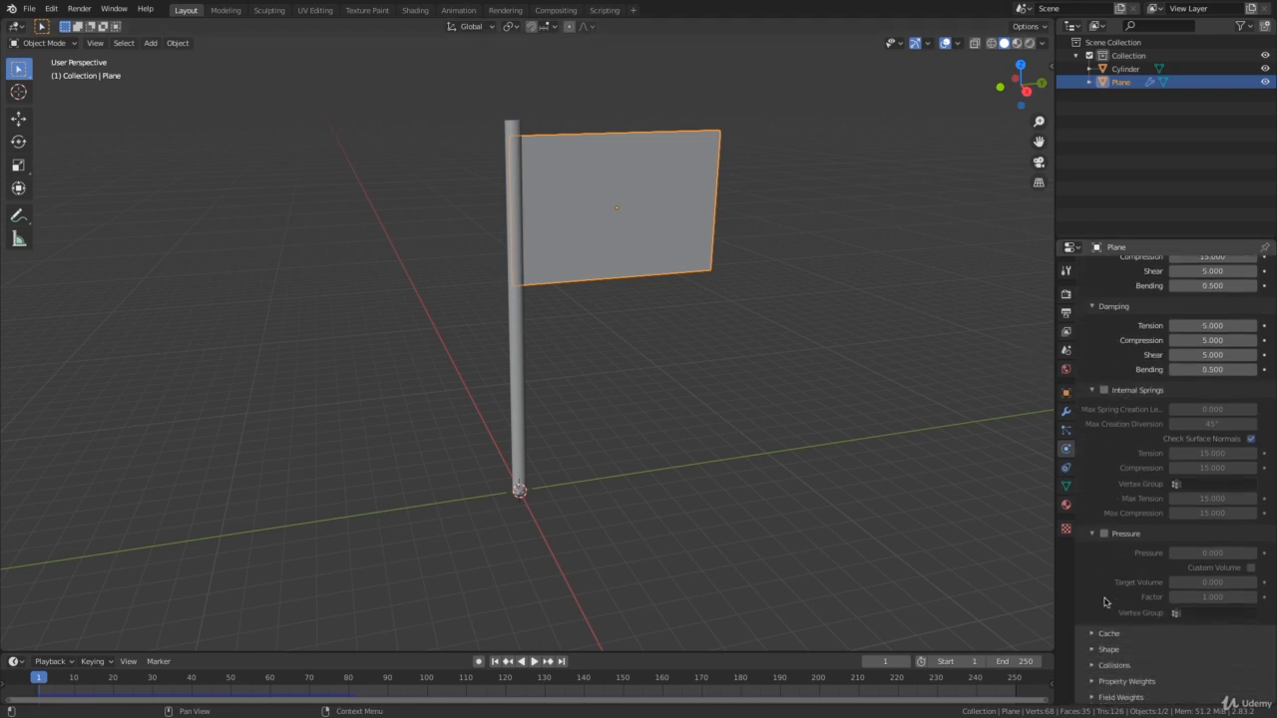
pyautogui.click(1094, 651)
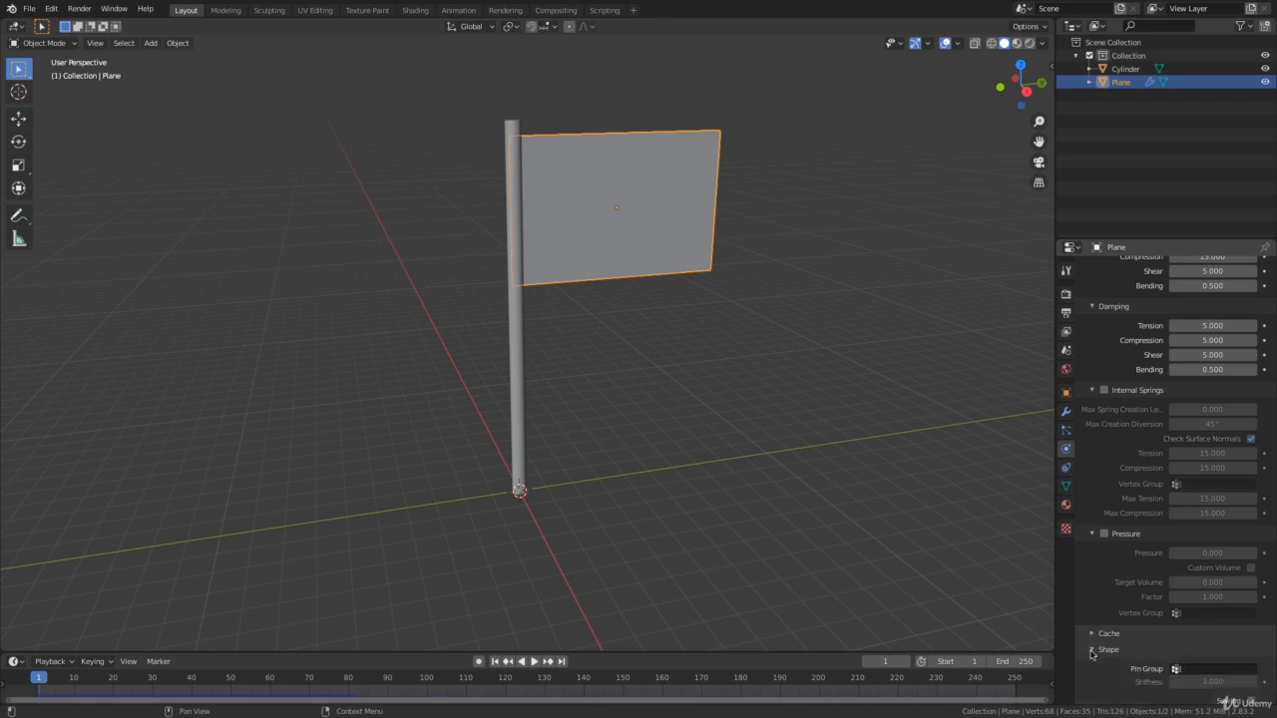
pyautogui.scroll(-3, 1110, 572)
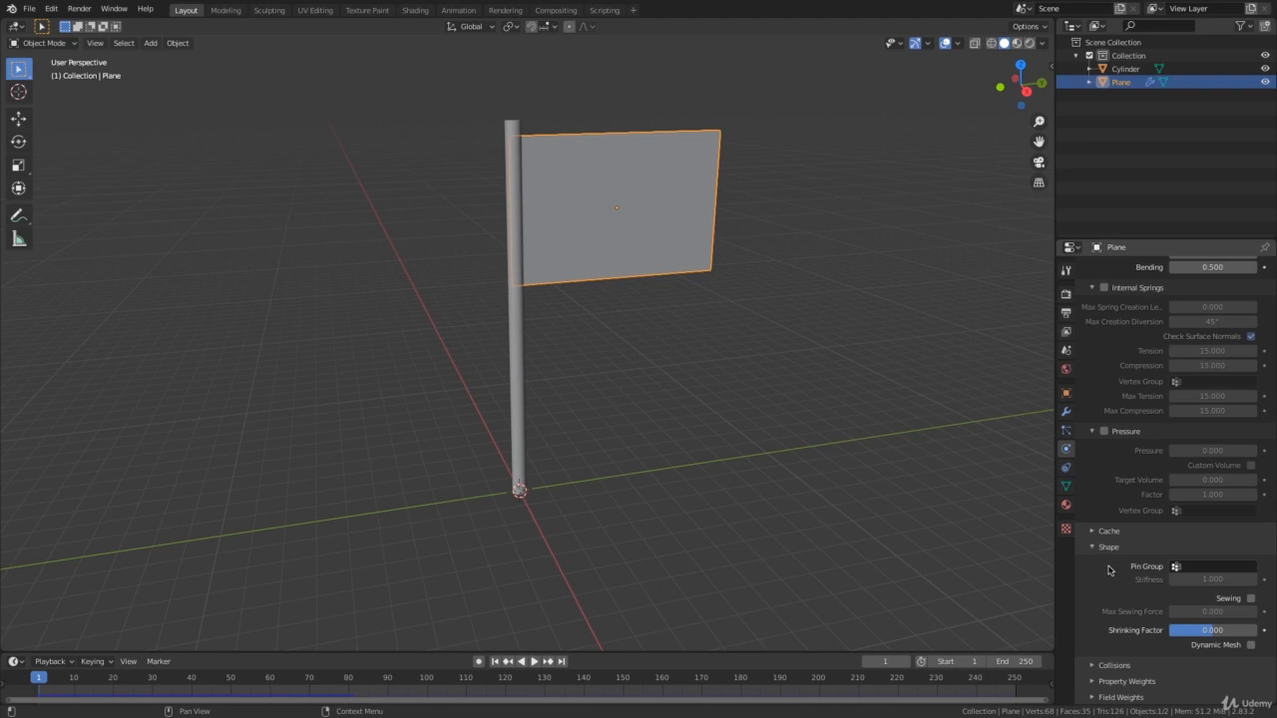
# Select the pole cylinder and hide it so only the flag plane remains in view.
pyautogui.scroll(5, 712, 185)
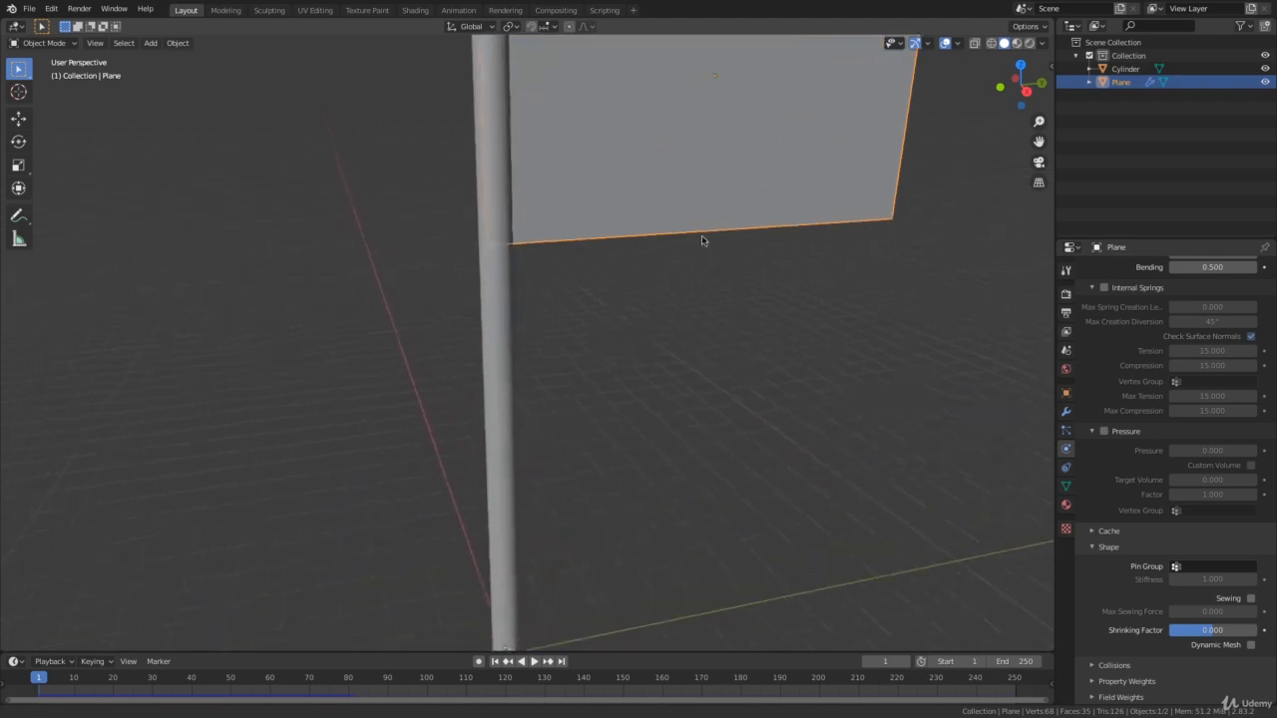
pyautogui.scroll(-5, 701, 240)
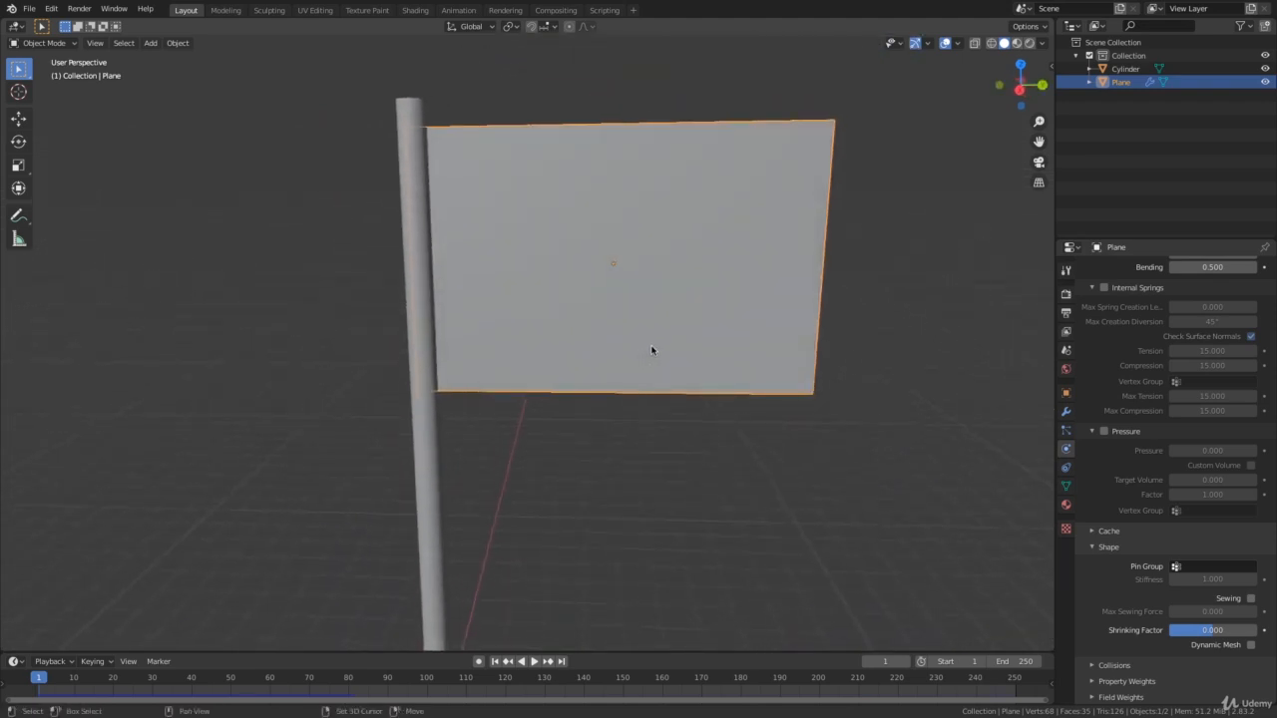
pyautogui.keyDown('shift'); pyautogui.moveTo(652, 349); pyautogui.dragTo(720, 359, button='middle'); pyautogui.keyUp('shift')
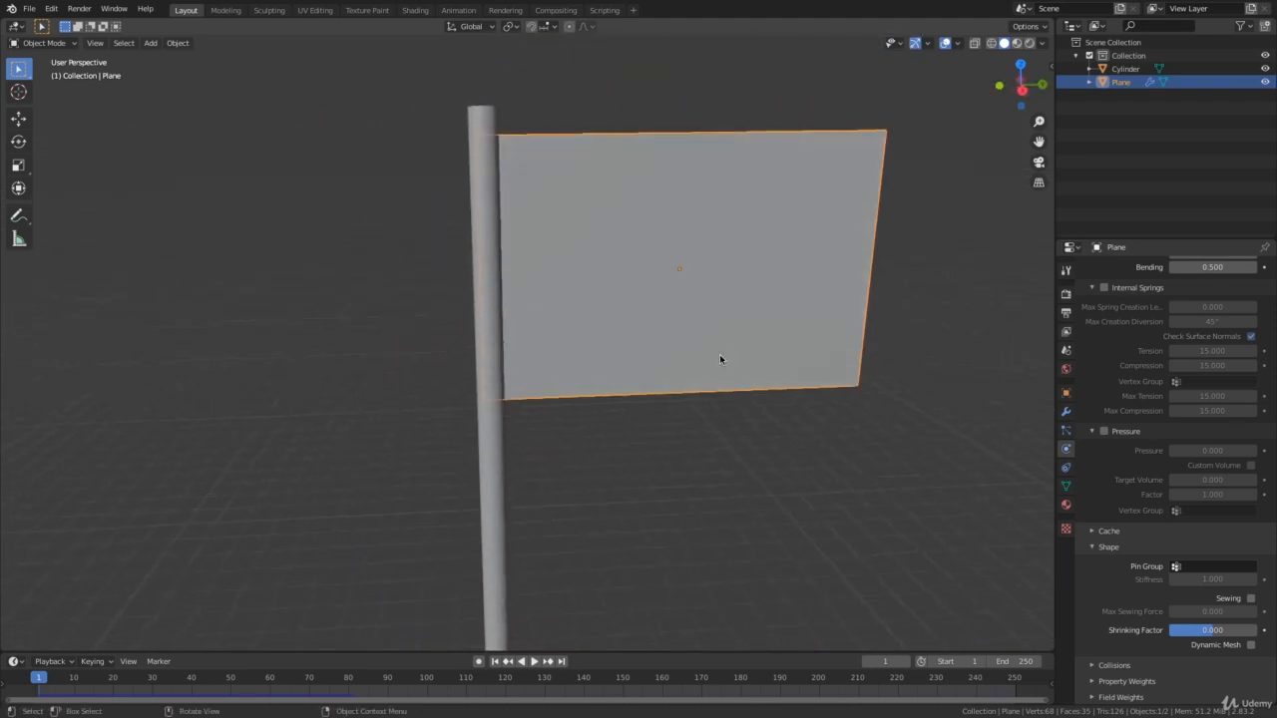
pyautogui.click(484, 121)
pyautogui.moveTo(484, 121); pyautogui.dragTo(434, 343, button='middle')
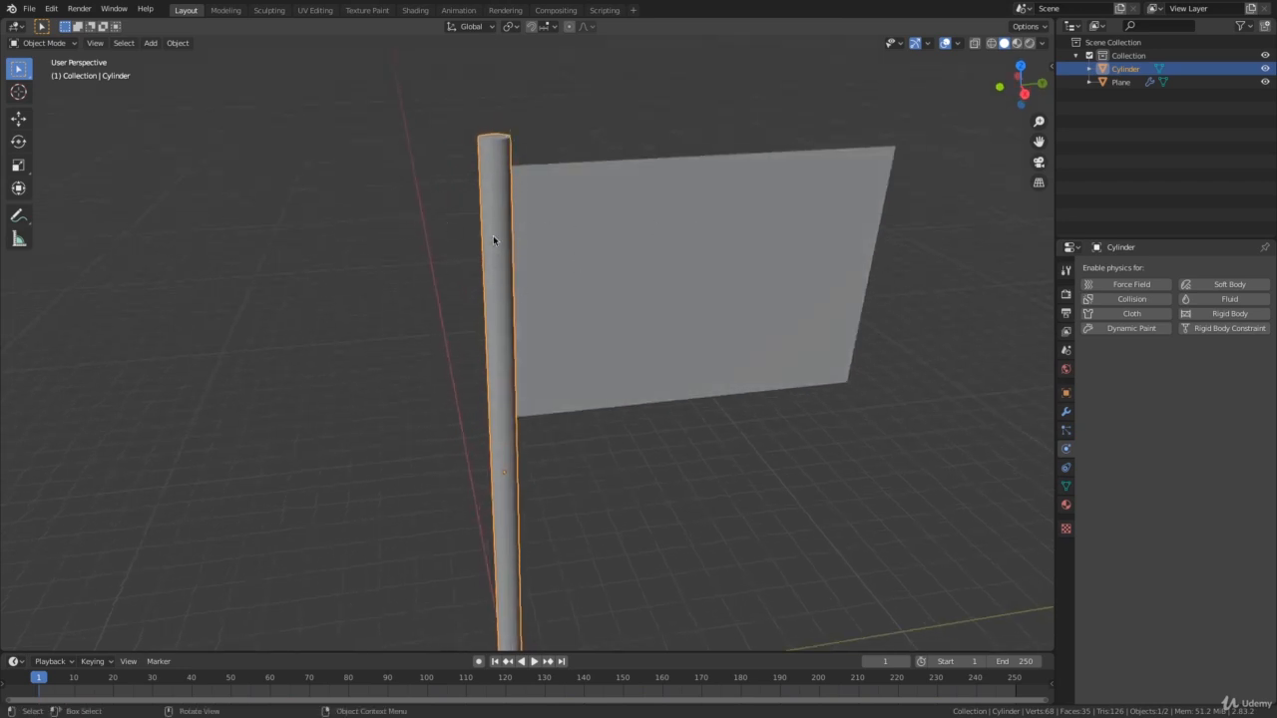
pyautogui.moveTo(493, 239); pyautogui.dragTo(560, 242, button='middle')
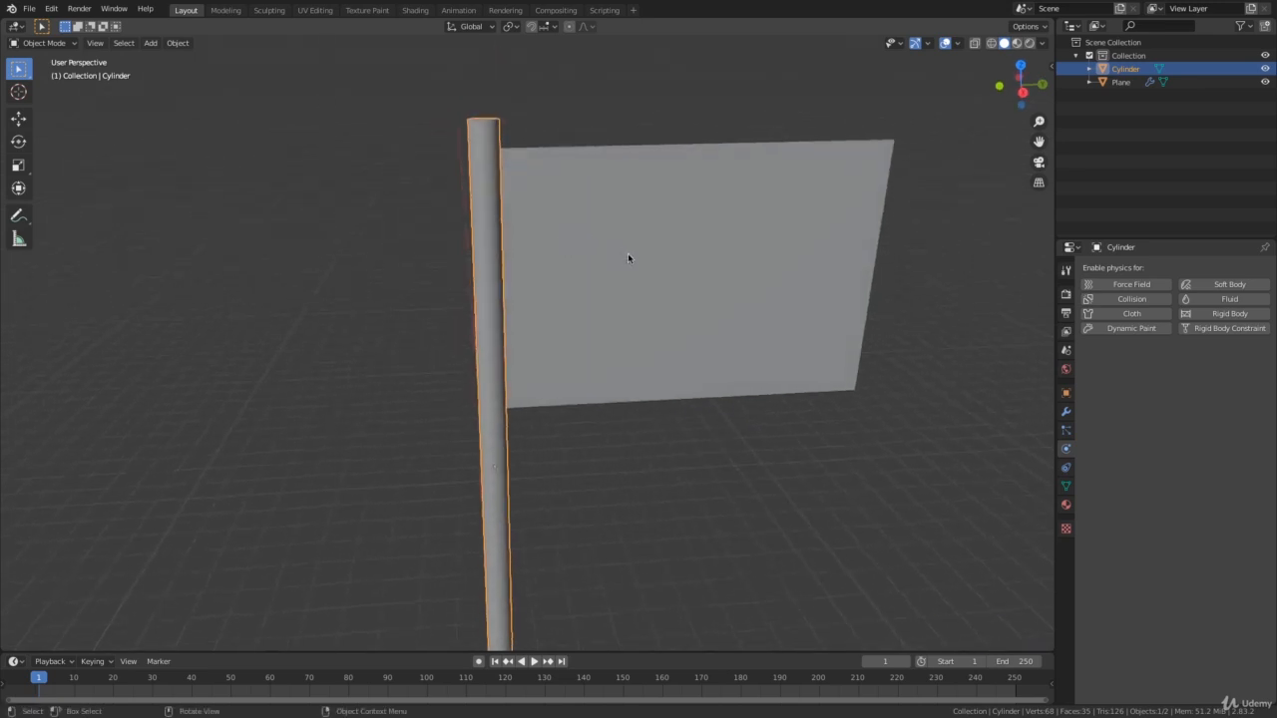
pyautogui.press('h')
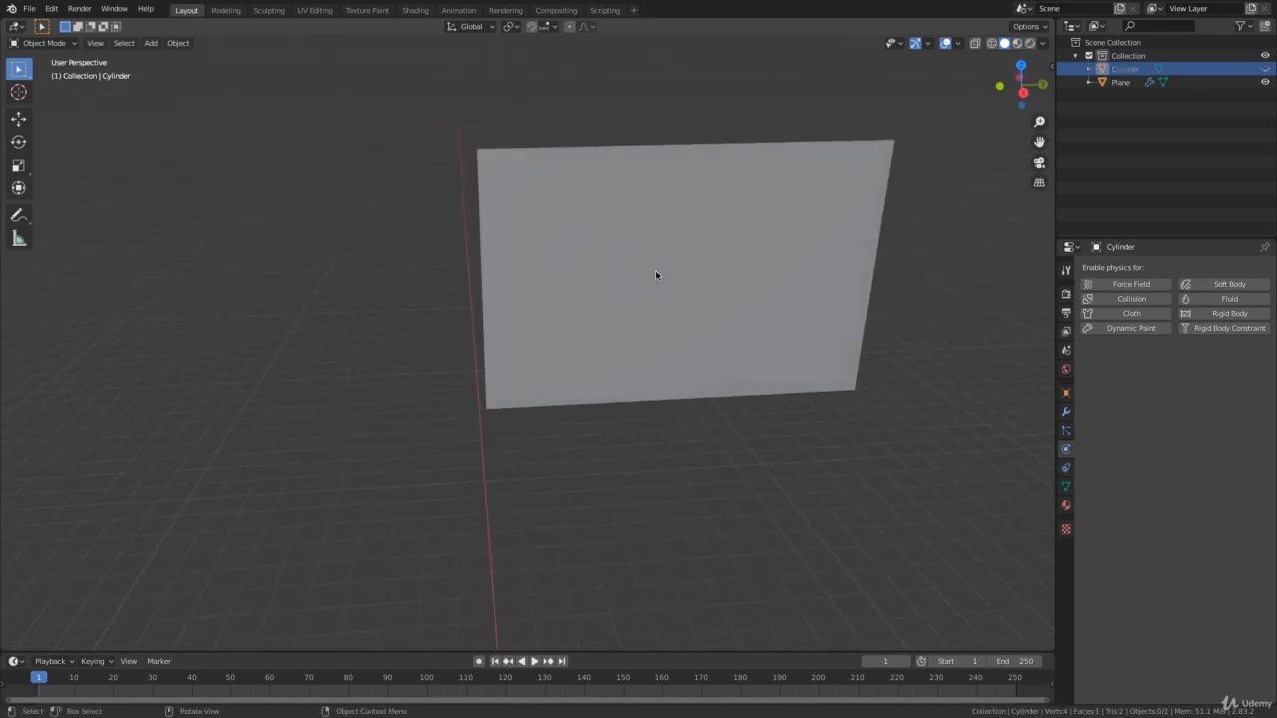
# Select the flag plane, enter Edit Mode and subdivide its mesh five times.
pyautogui.click(633, 247)
pyautogui.moveTo(628, 257)
pyautogui.mouseDown(button='middle')
pyautogui.moveTo(622, 248)
pyautogui.moveTo(631, 262)
pyautogui.moveTo(619, 264)
pyautogui.mouseUp(button='middle')
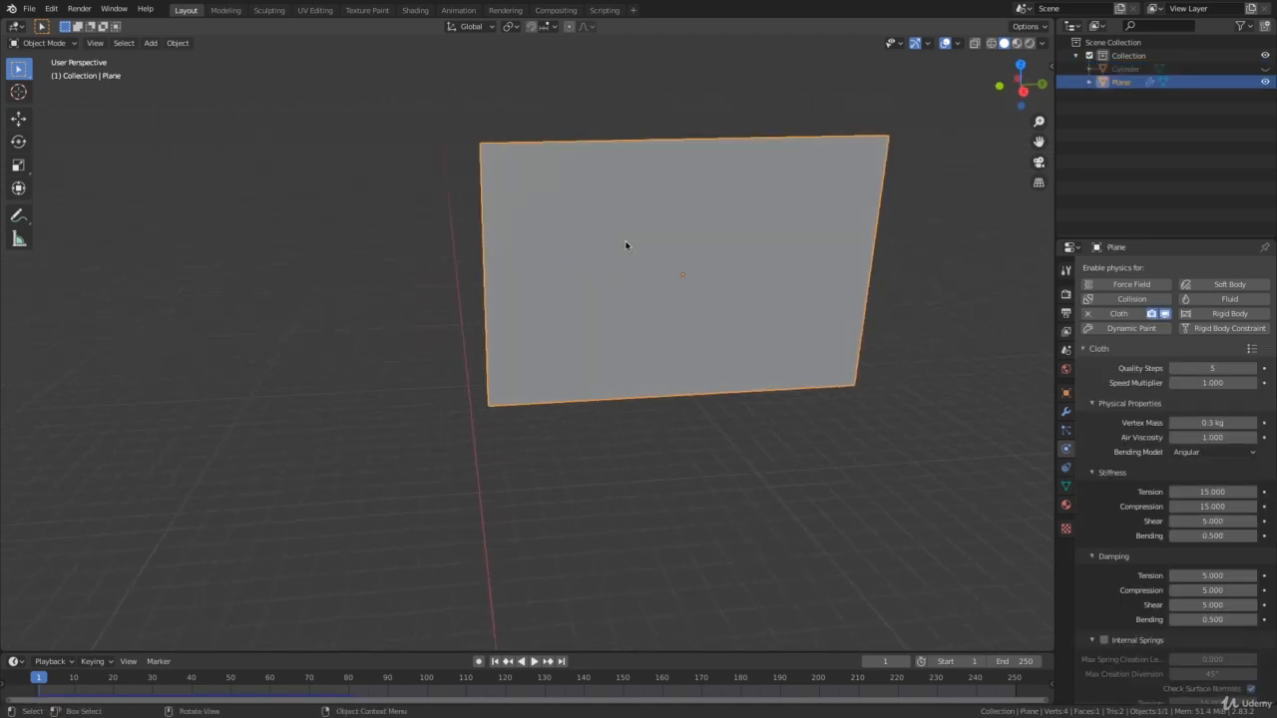
pyautogui.press('Tab')
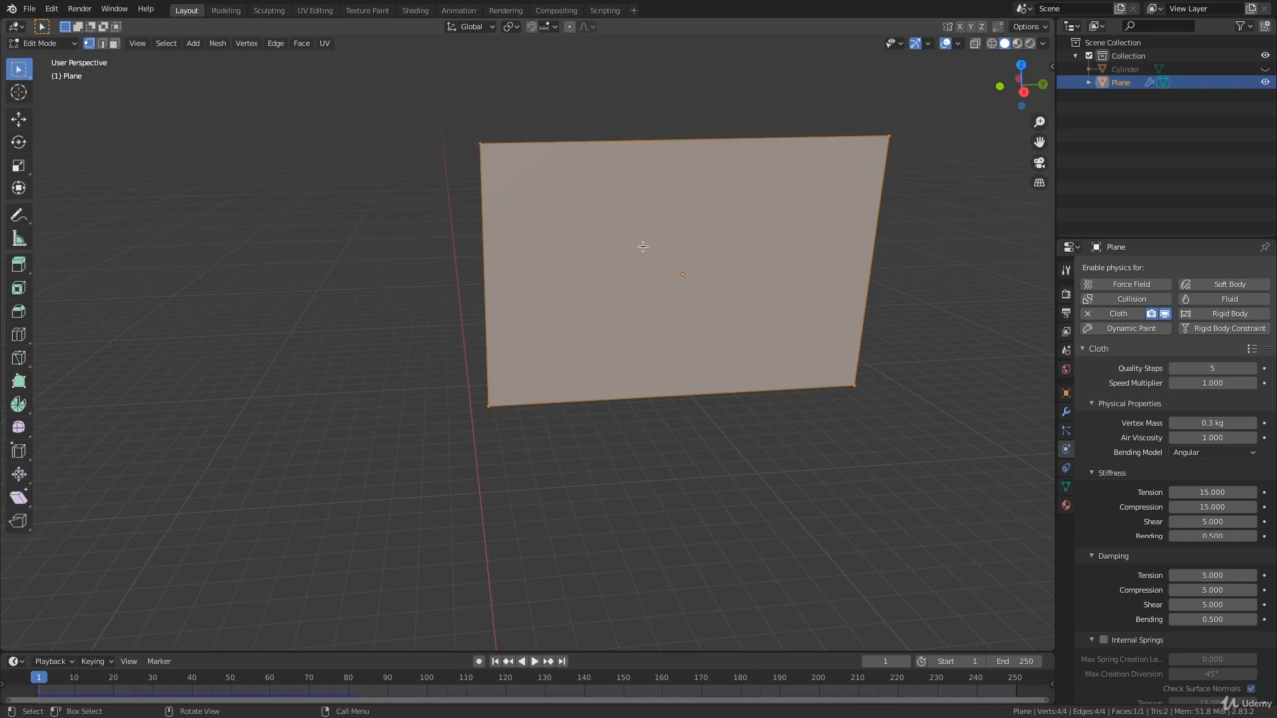
pyautogui.rightClick(606, 250)
pyautogui.click(584, 250)
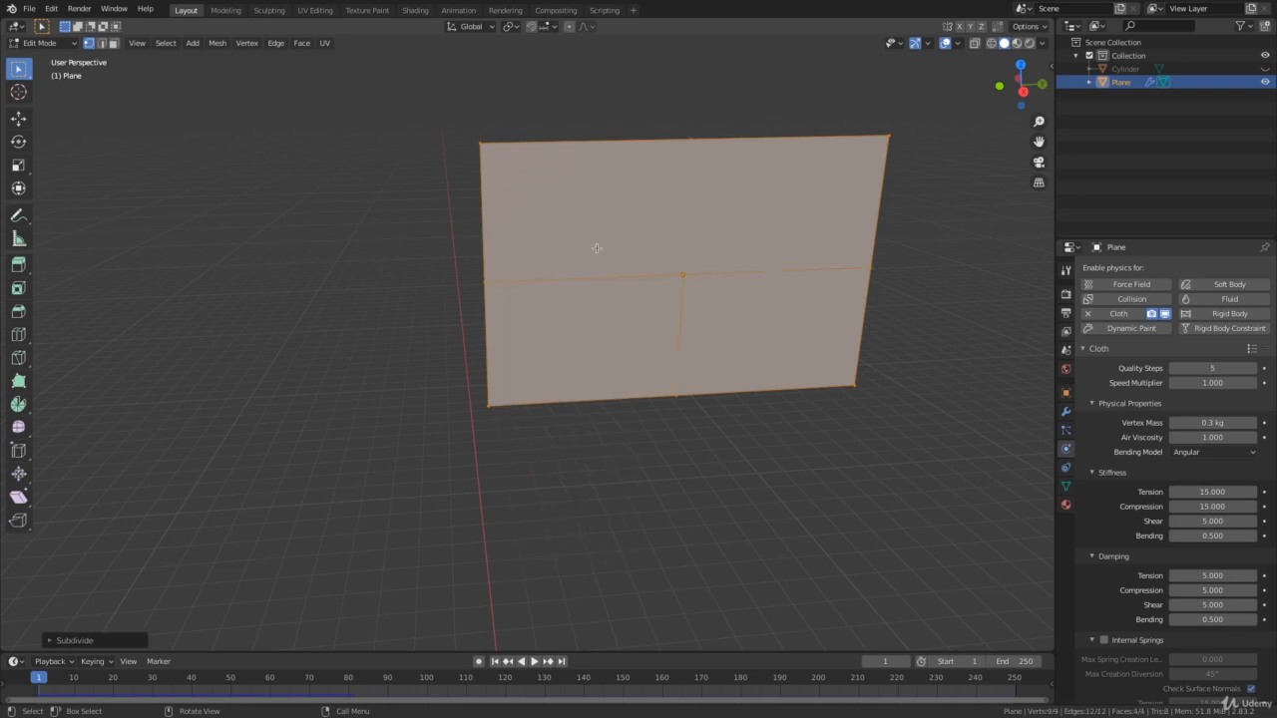
pyautogui.rightClick(625, 252)
pyautogui.click(599, 250)
pyautogui.rightClick(584, 252)
pyautogui.click(610, 254)
pyautogui.rightClick(608, 252)
pyautogui.click(635, 254)
pyautogui.rightClick(647, 261)
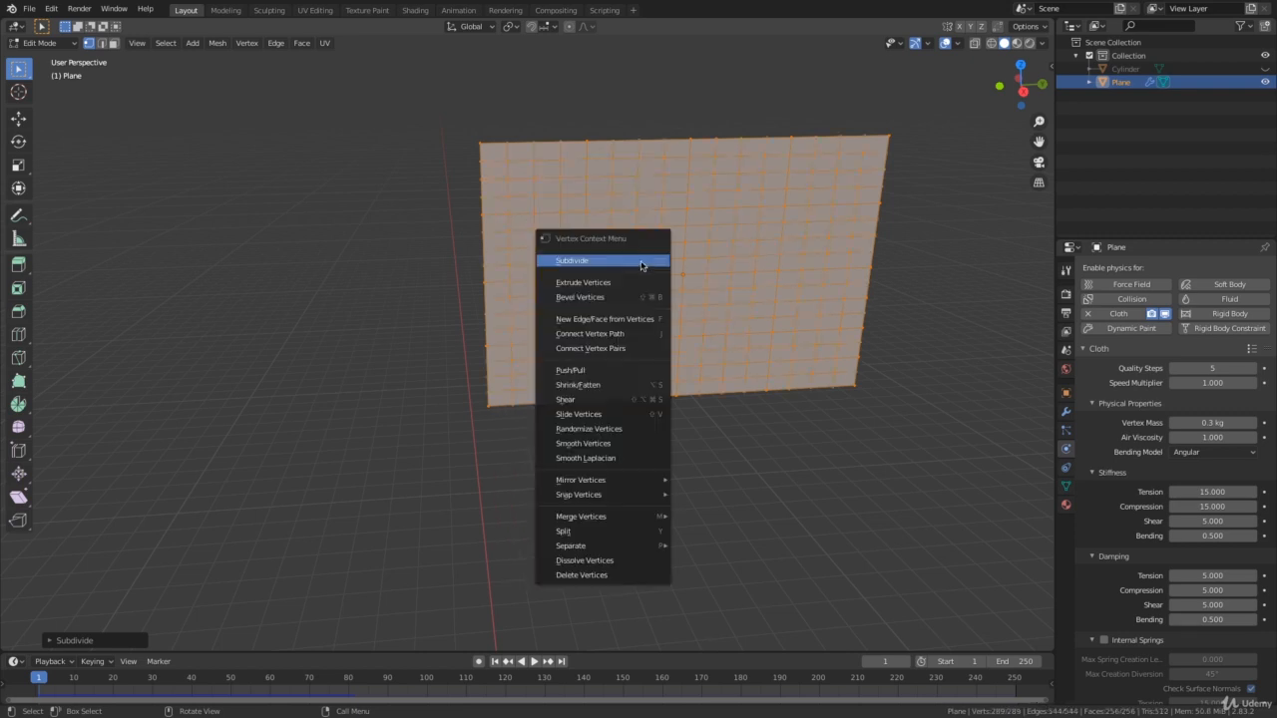
pyautogui.click(644, 263)
# Clear the selection and select only the column of vertices along the flag's pole-side edge, using the right orthographic view.
pyautogui.moveTo(643, 263); pyautogui.dragTo(661, 385, button='middle')
pyautogui.click(668, 407)
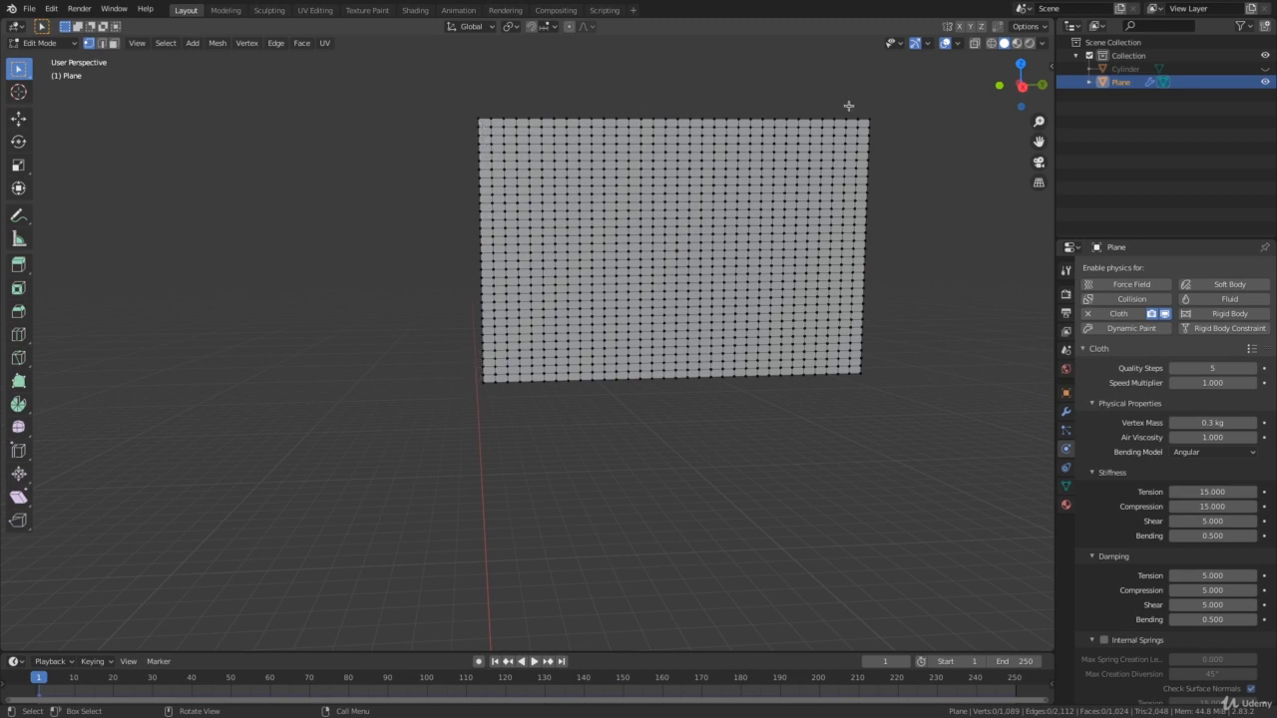
pyautogui.moveTo(647, 114); pyautogui.dragTo(649, 108, button='middle')
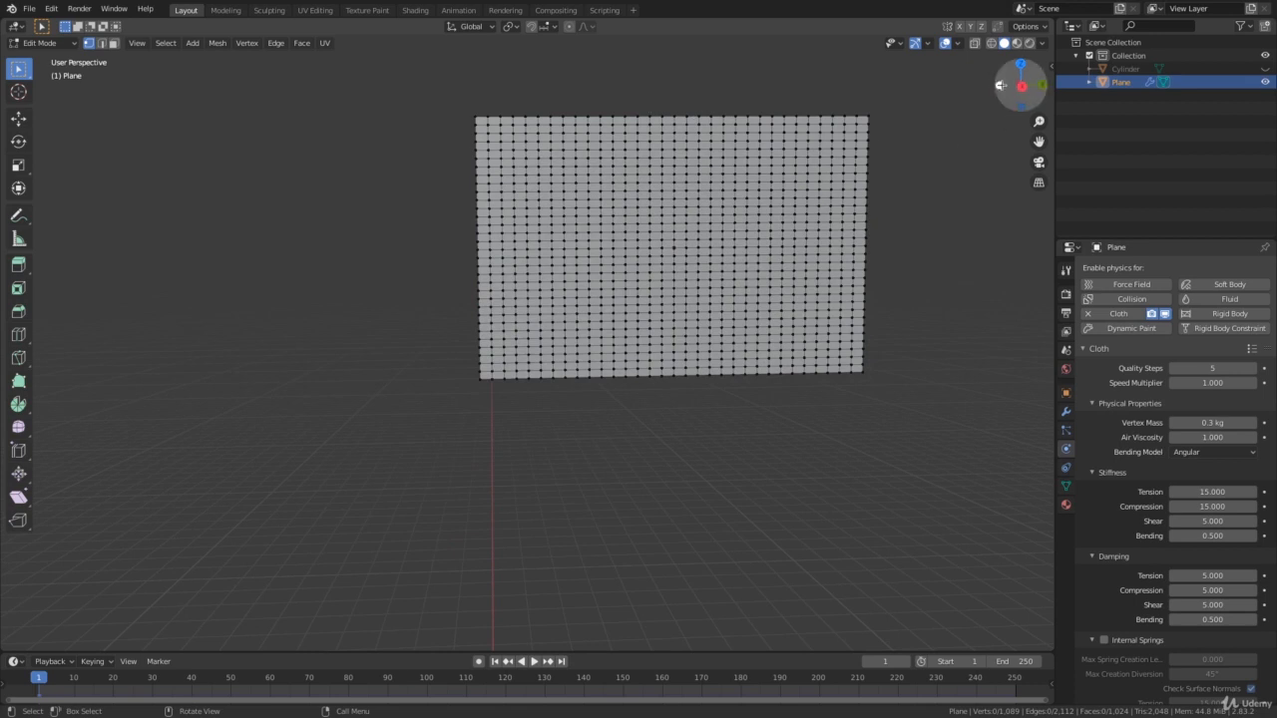
pyautogui.click(1021, 88)
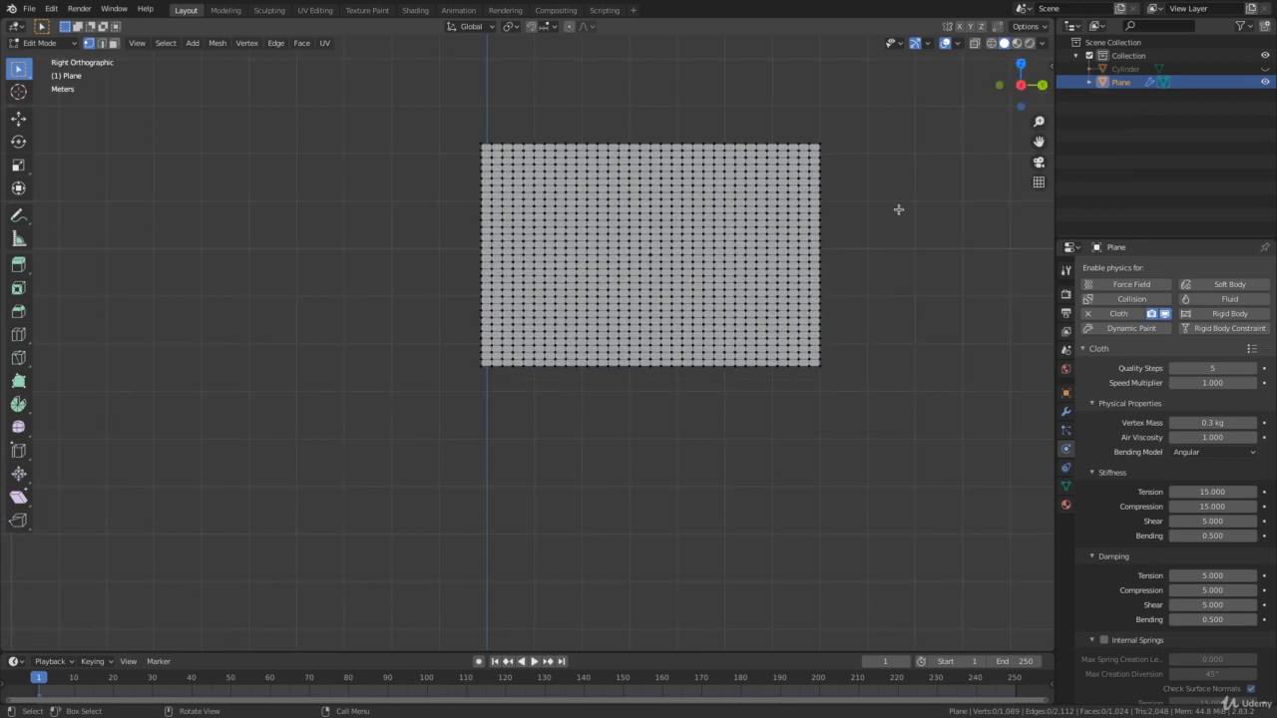
pyautogui.keyDown('shift'); pyautogui.moveTo(827, 321); pyautogui.dragTo(825, 415, button='middle'); pyautogui.keyUp('shift')
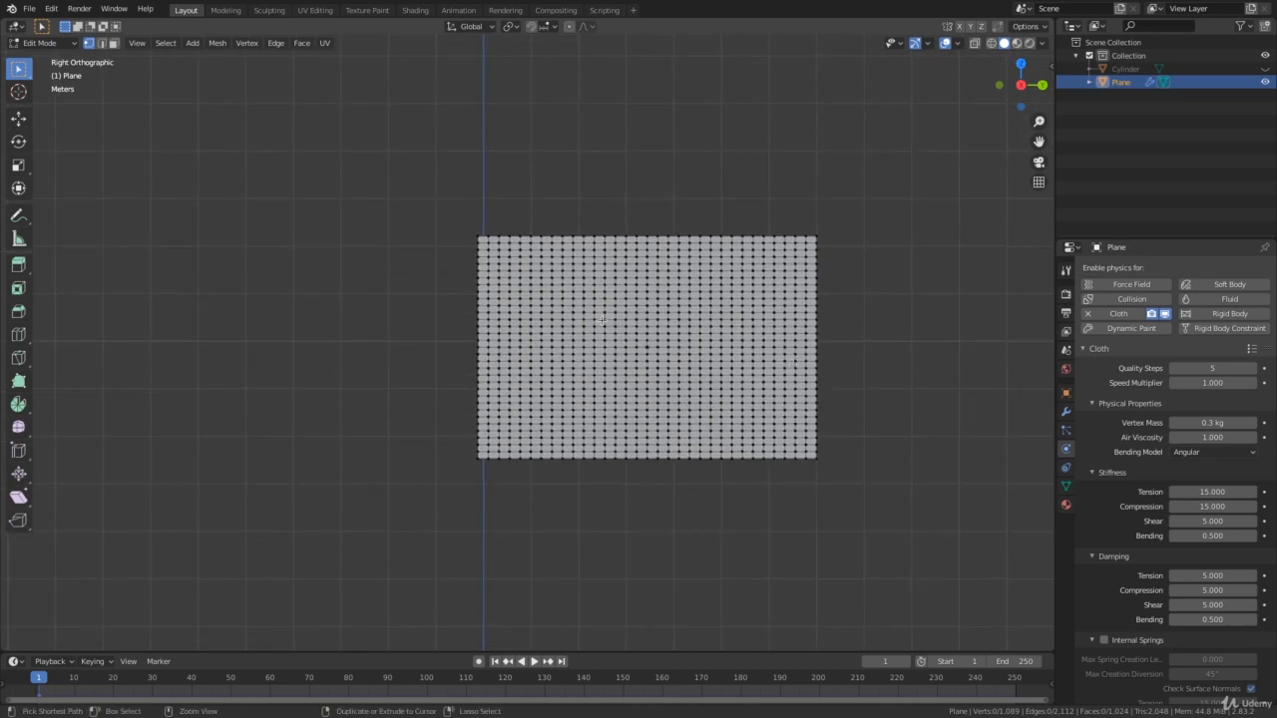
pyautogui.scroll(3, 602, 319)
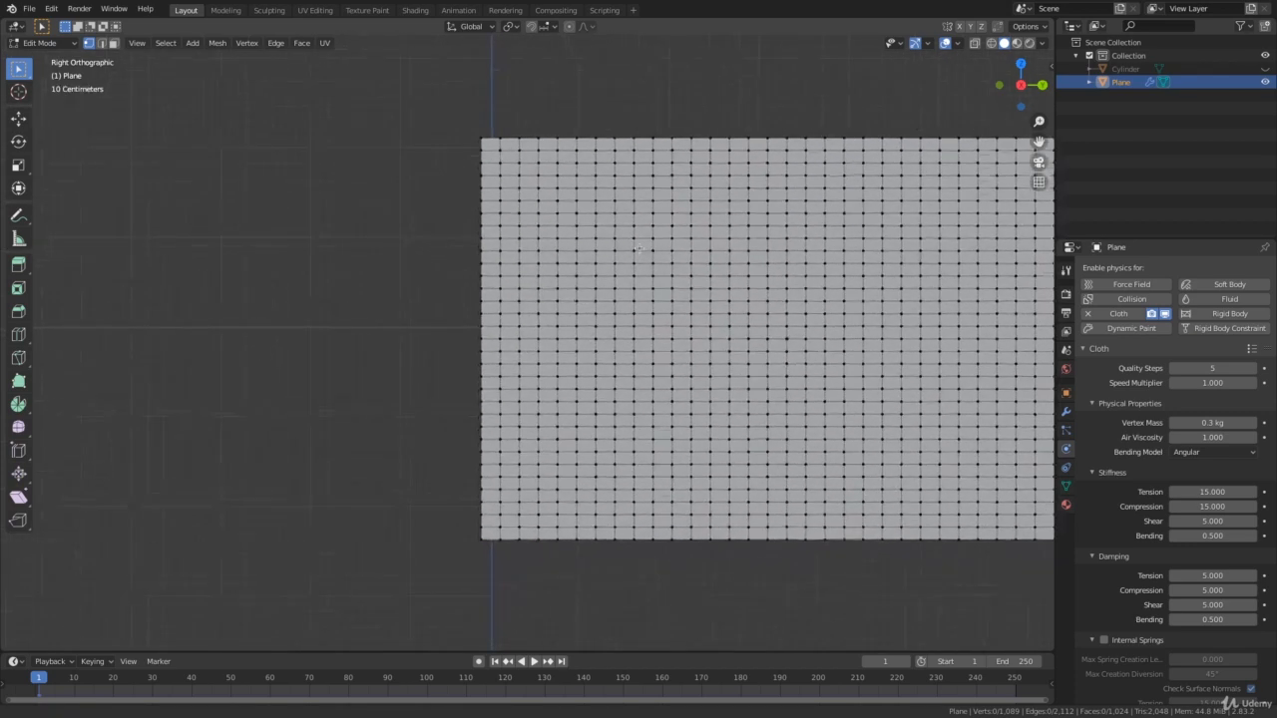
pyautogui.keyDown('ctrl'); pyautogui.moveTo(639, 248); pyautogui.dragTo(683, 285, button='middle'); pyautogui.keyUp('ctrl')
pyautogui.moveTo(464, 87); pyautogui.dragTo(525, 601)
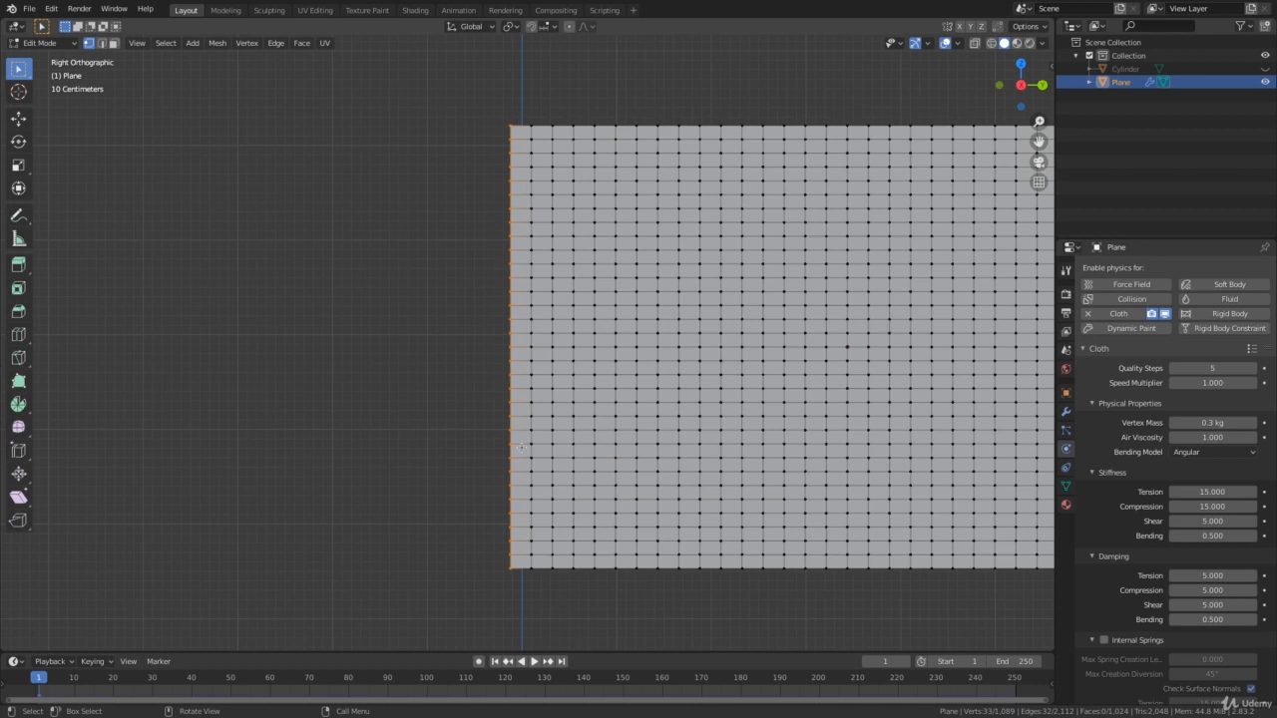
# Create a vertex group named PinCloth on the flag and assign the selected edge vertices to it.
pyautogui.keyDown('shift'); pyautogui.moveTo(693, 420); pyautogui.dragTo(547, 400, button='middle'); pyautogui.keyUp('shift')
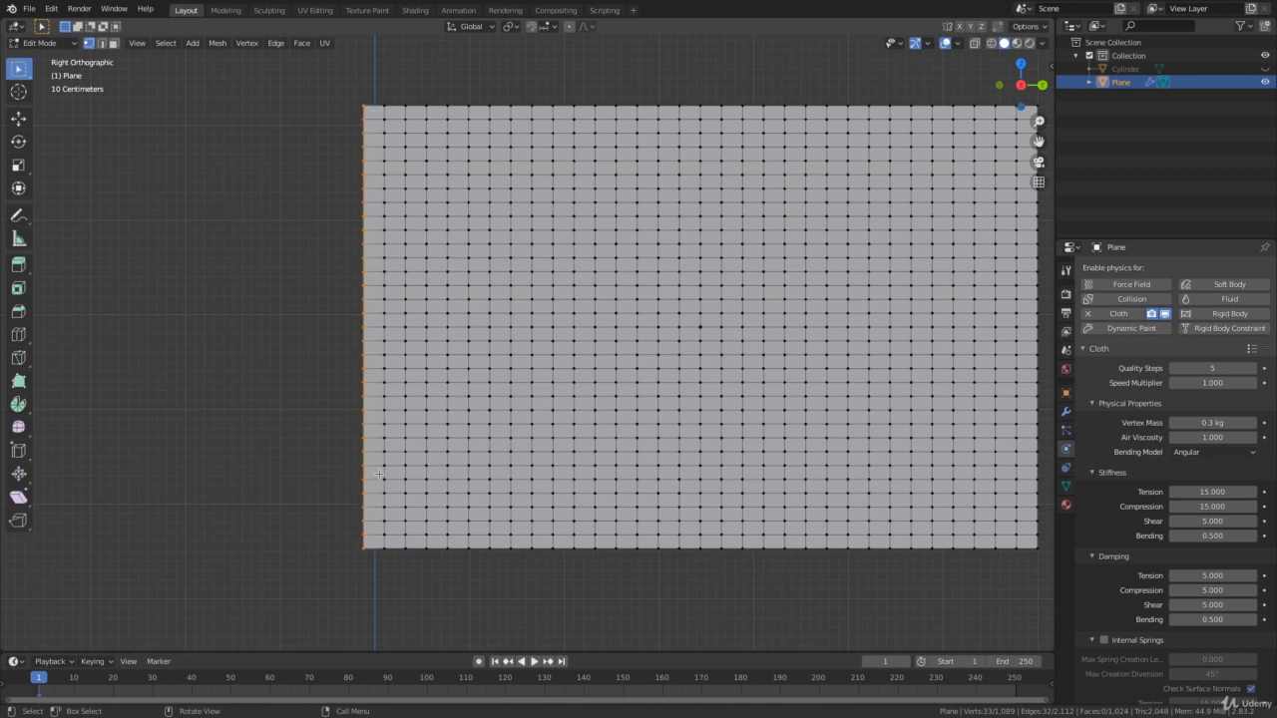
pyautogui.click(1067, 486)
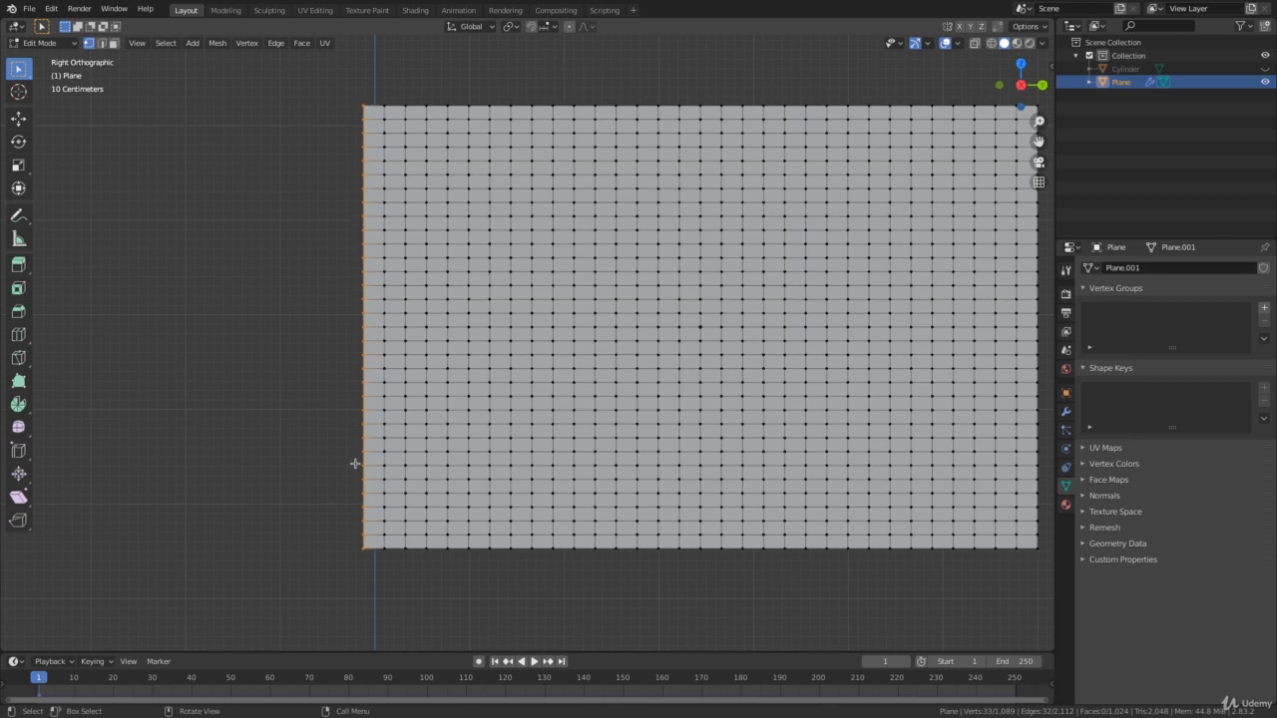
pyautogui.click(1263, 310)
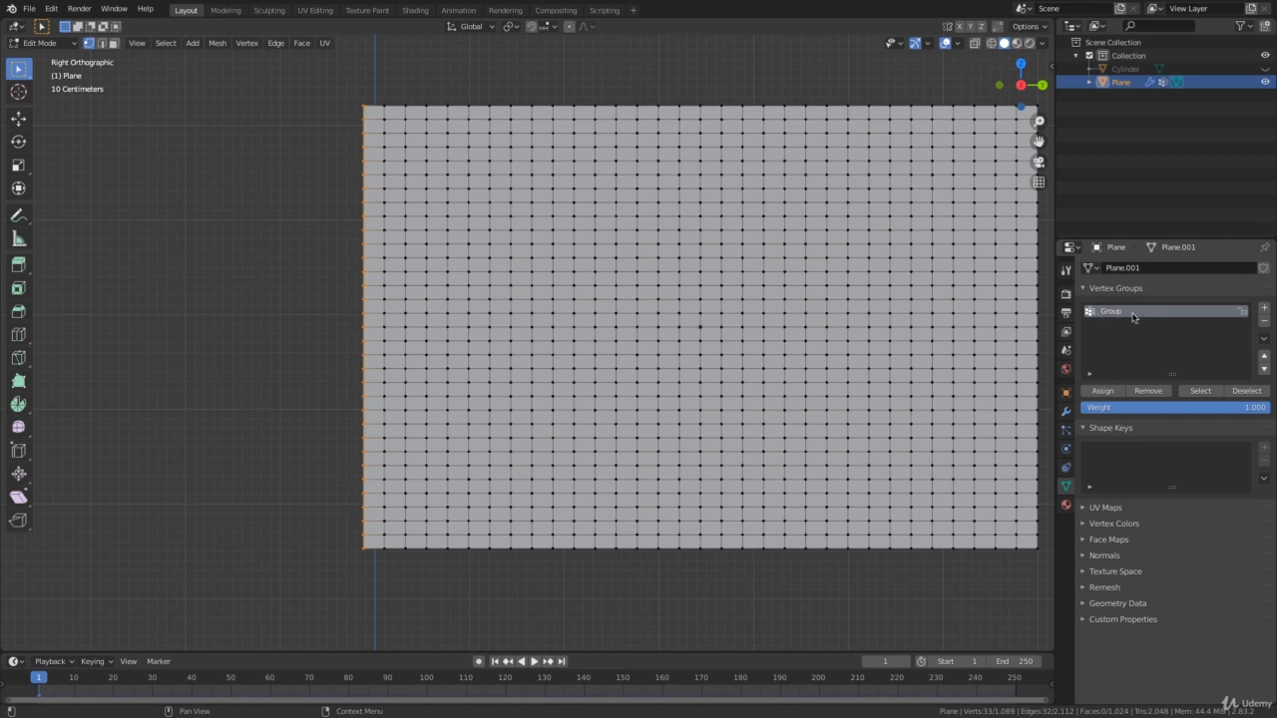
pyautogui.doubleClick(1118, 313)
pyautogui.write('P')
pyautogui.write('inn')
pyautogui.click(1110, 390)
pyautogui.click(1103, 391)
# Check which vertices belong to the PinCloth group by deselecting, reselecting and deselecting them again.
pyautogui.click(1246, 391)
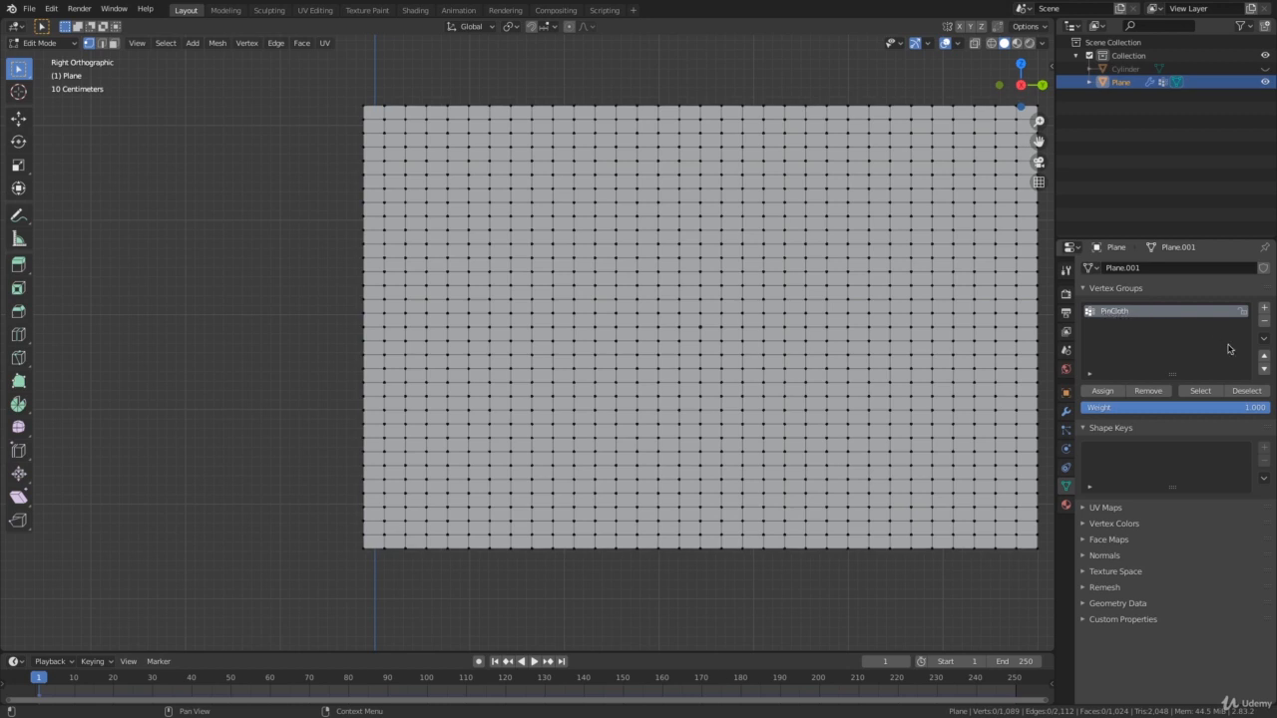
pyautogui.click(1200, 391)
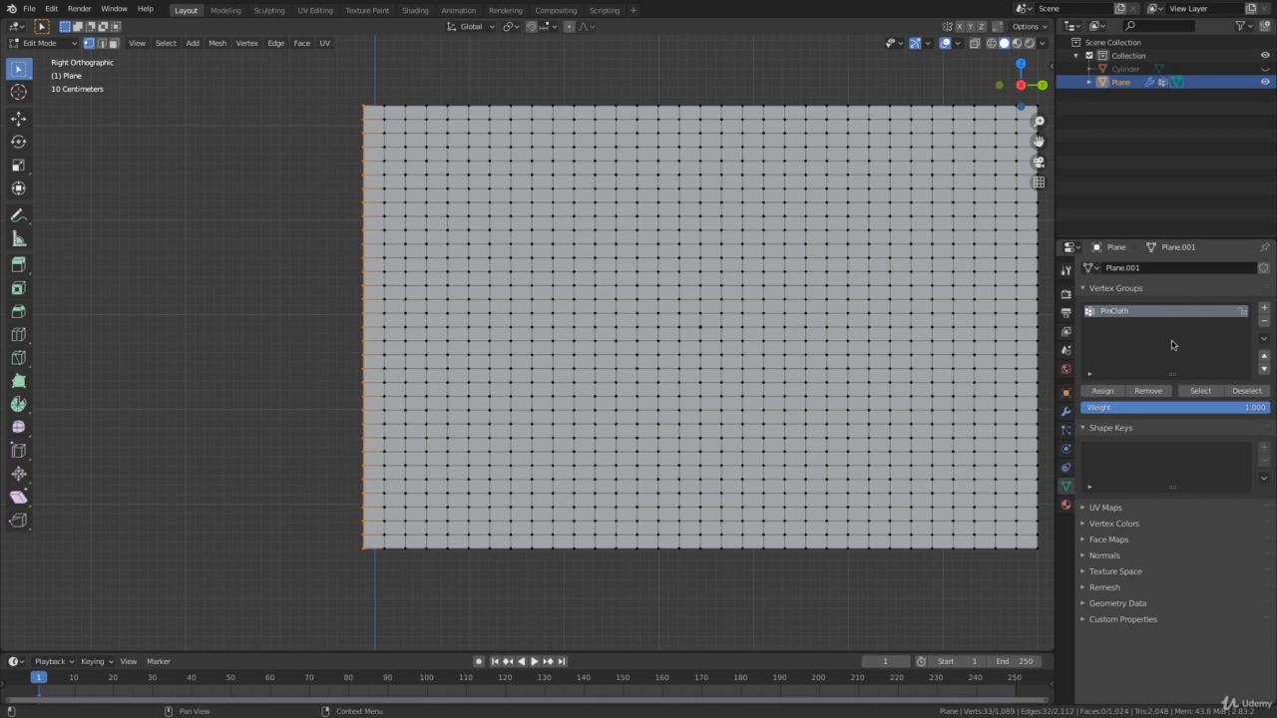
pyautogui.click(1251, 390)
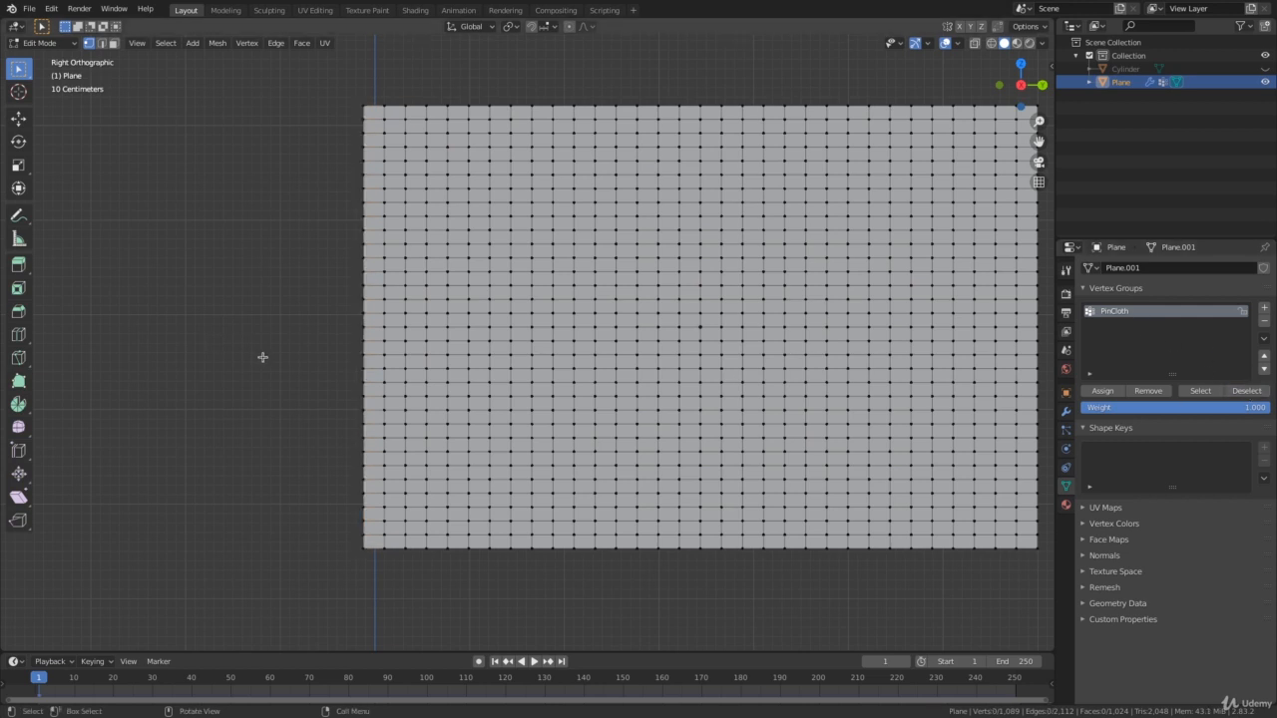
# Return to Object Mode and set PinCloth as the Pin Group in the flag's cloth Shape settings.
pyautogui.press('Tab')
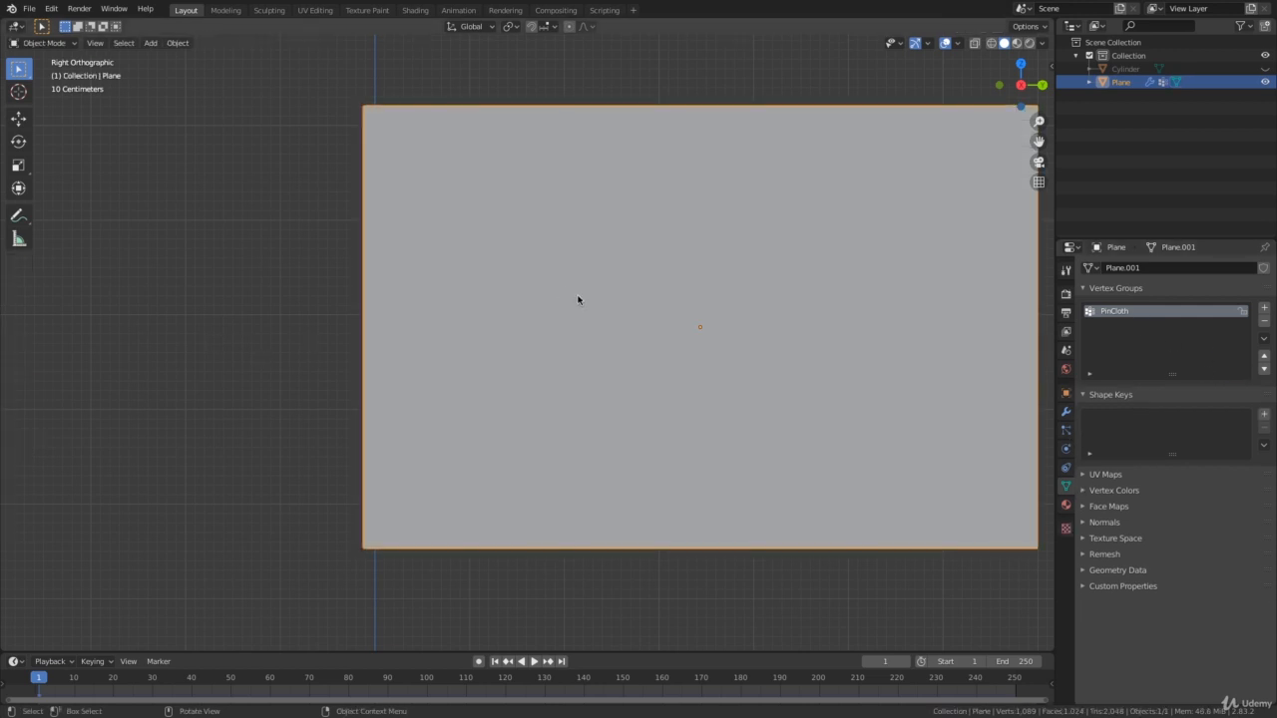
pyautogui.keyDown('shift'); pyautogui.moveTo(619, 307); pyautogui.dragTo(517, 324, button='middle'); pyautogui.keyUp('shift')
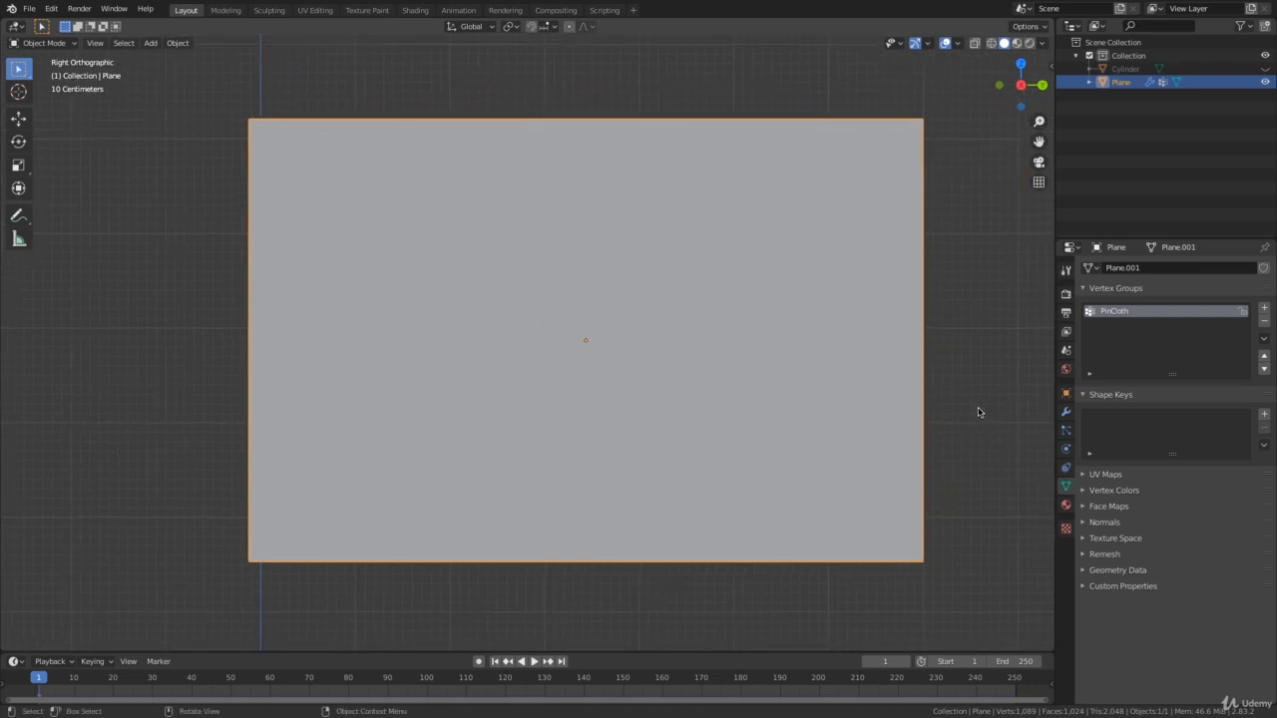
pyautogui.click(1066, 450)
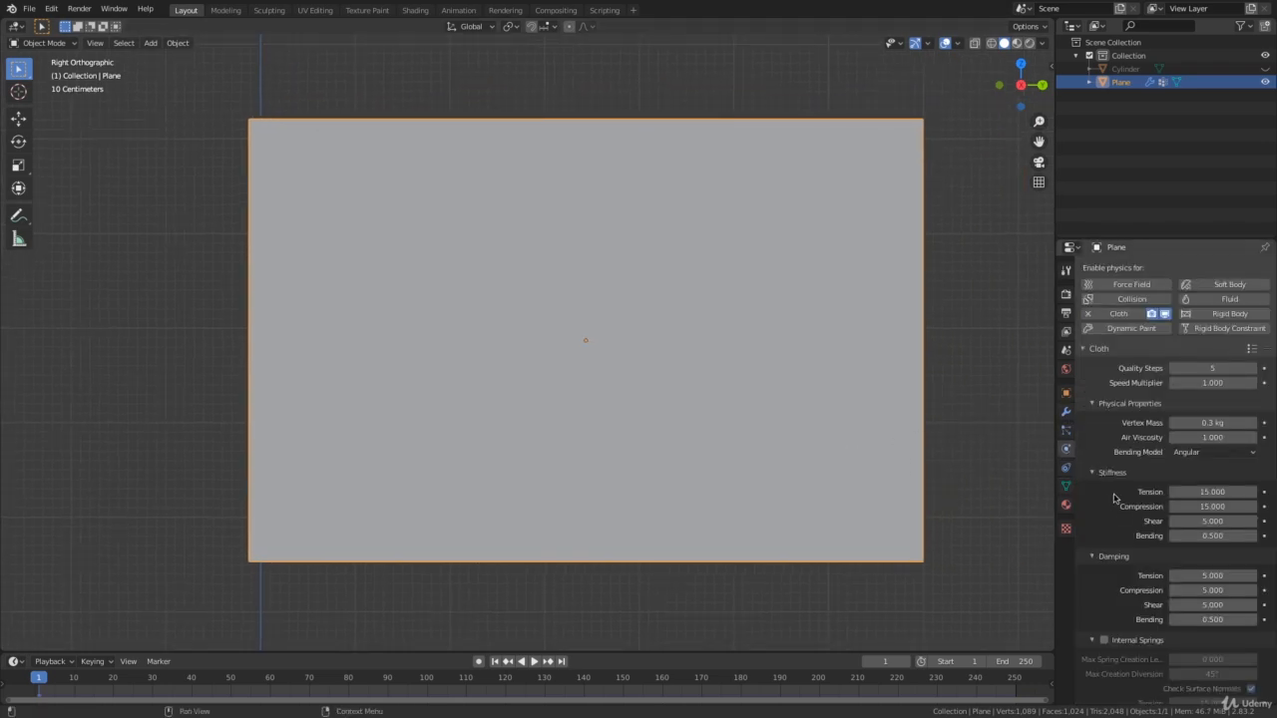
pyautogui.scroll(-8, 1114, 498)
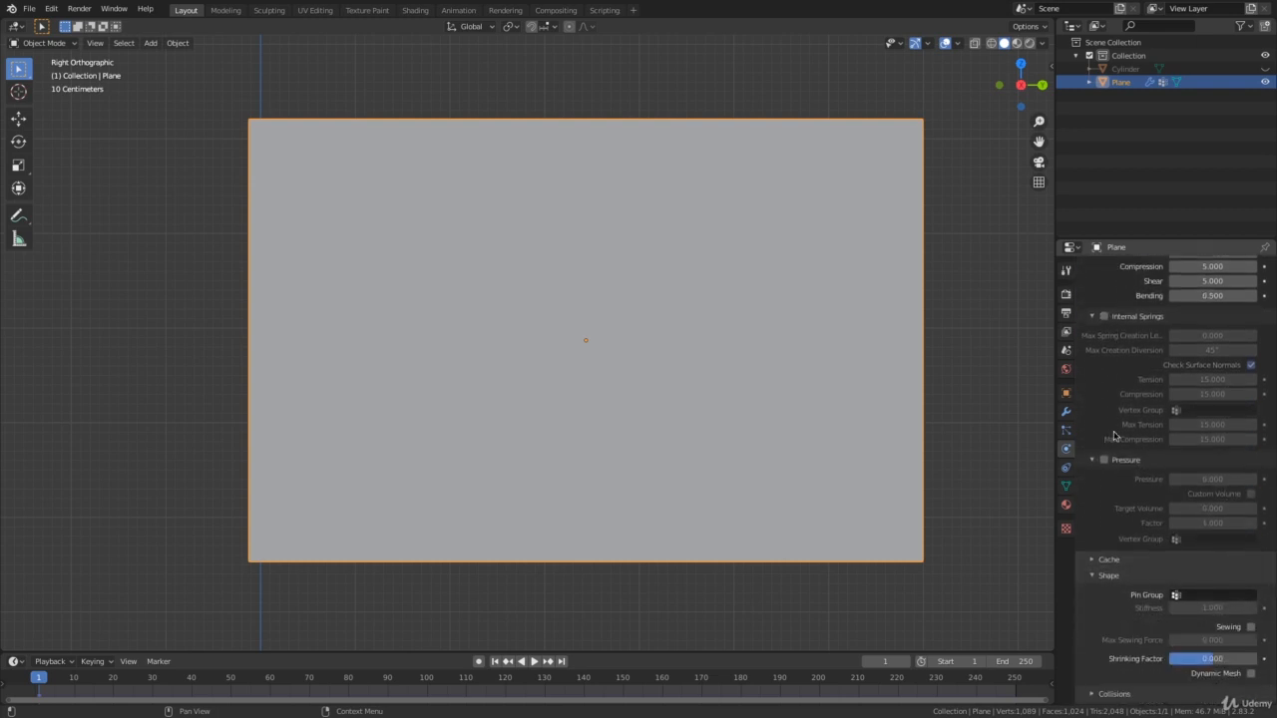
pyautogui.scroll(-1, 1119, 506)
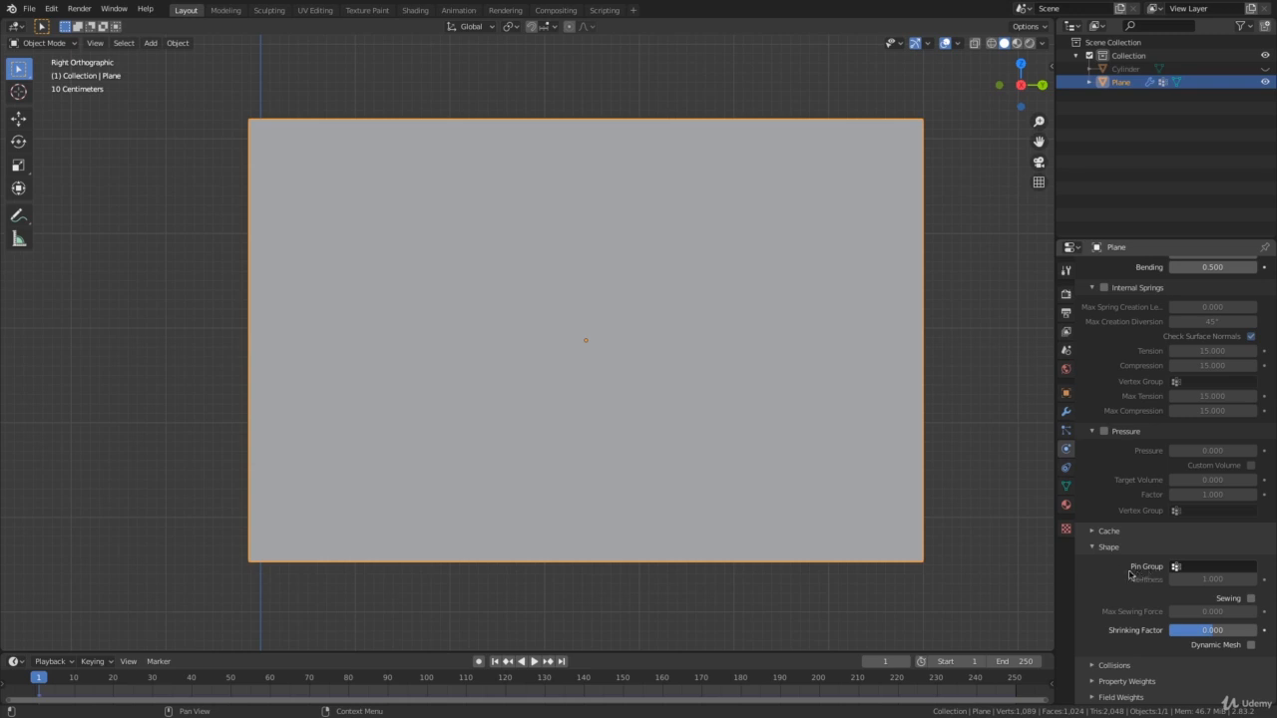
pyautogui.click(1212, 569)
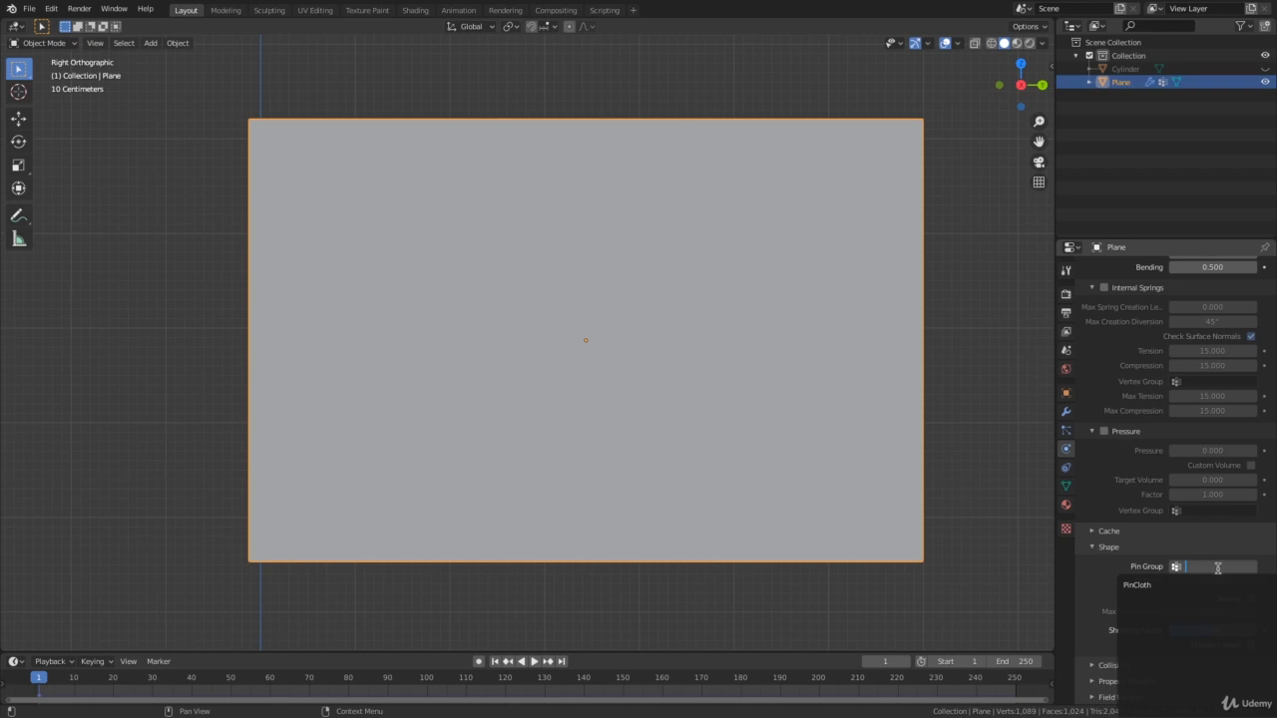
pyautogui.click(1138, 585)
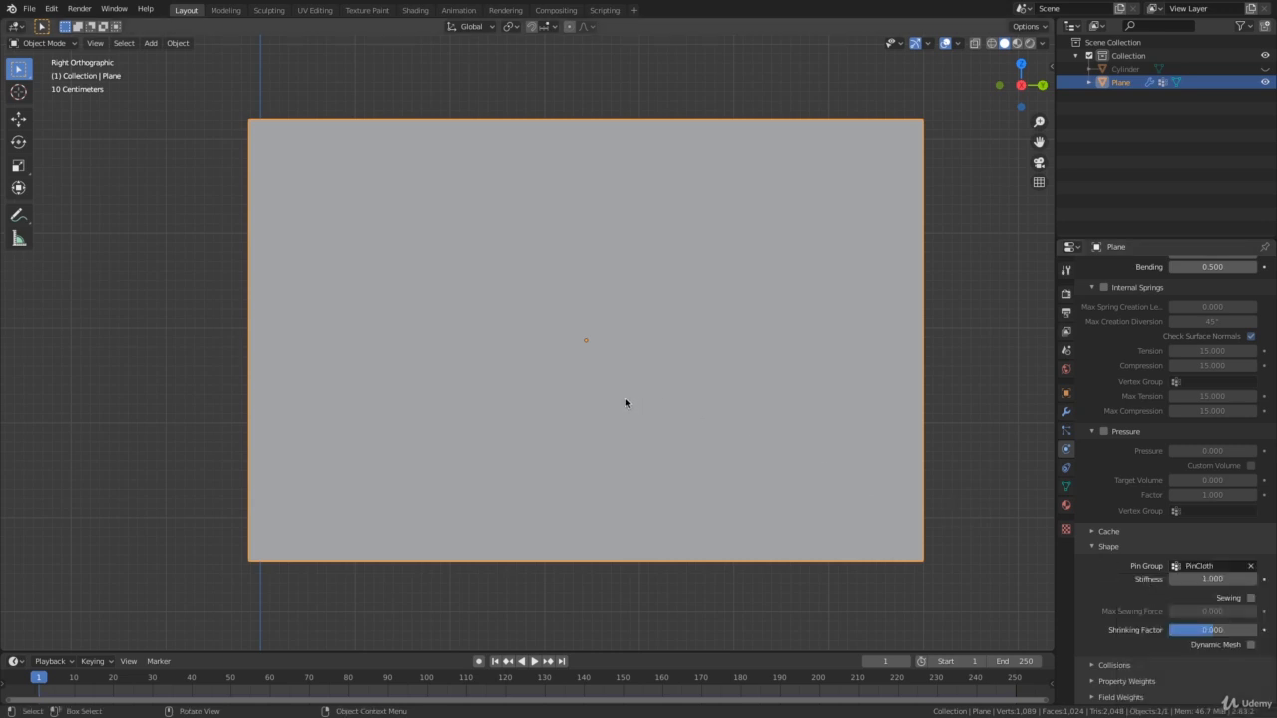
# Play the simulation of the pinned flag from an angled view, stop it and return to frame 1.
pyautogui.scroll(-2, 622, 458)
pyautogui.moveTo(622, 477); pyautogui.dragTo(619, 439, button='middle')
pyautogui.press('space')
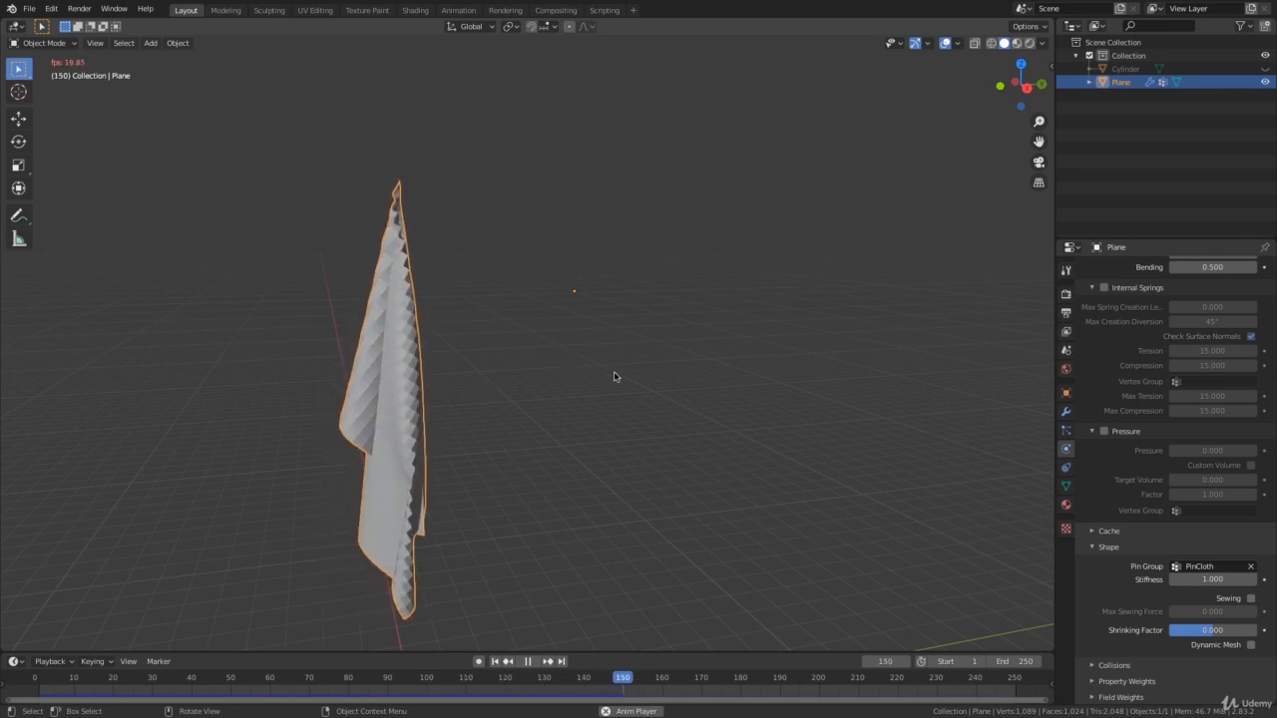
pyautogui.press('space')
pyautogui.hotkey('shift', 'Left')
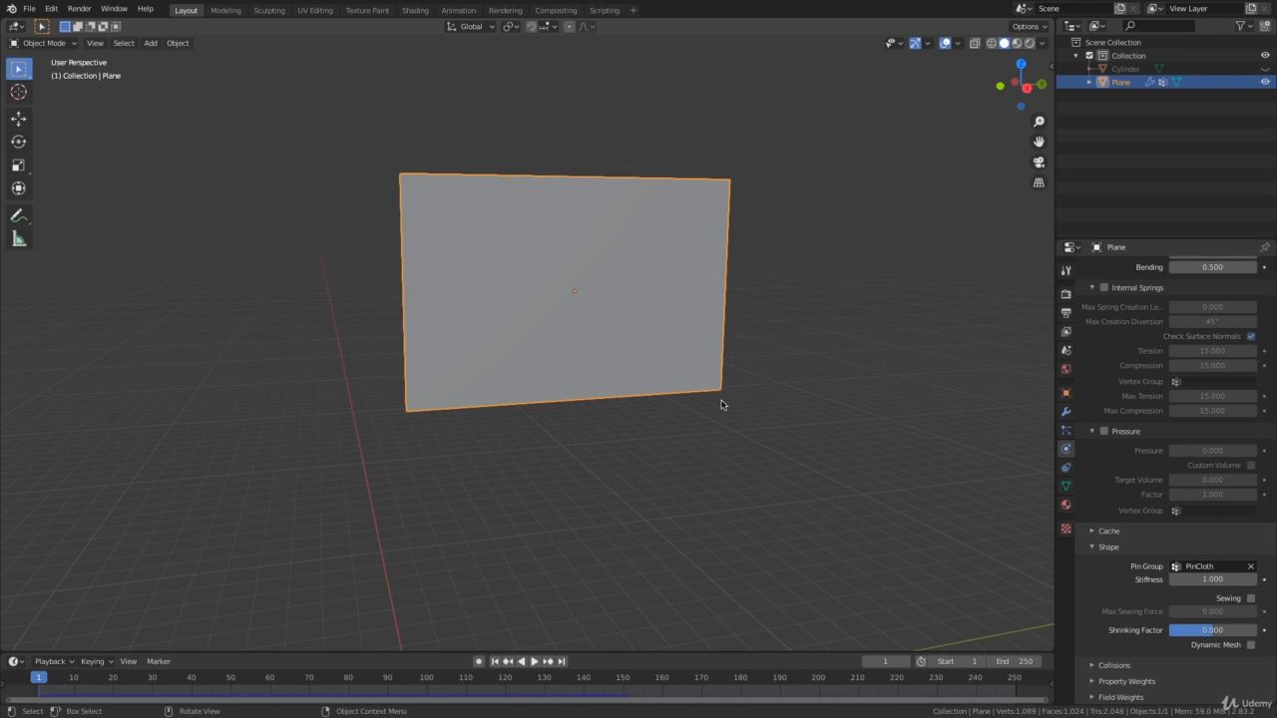
# Unhide the pole, deselect everything, and replay the cloth simulation with the pole in view before returning to frame 1.
pyautogui.hotkey('alt', 'h')
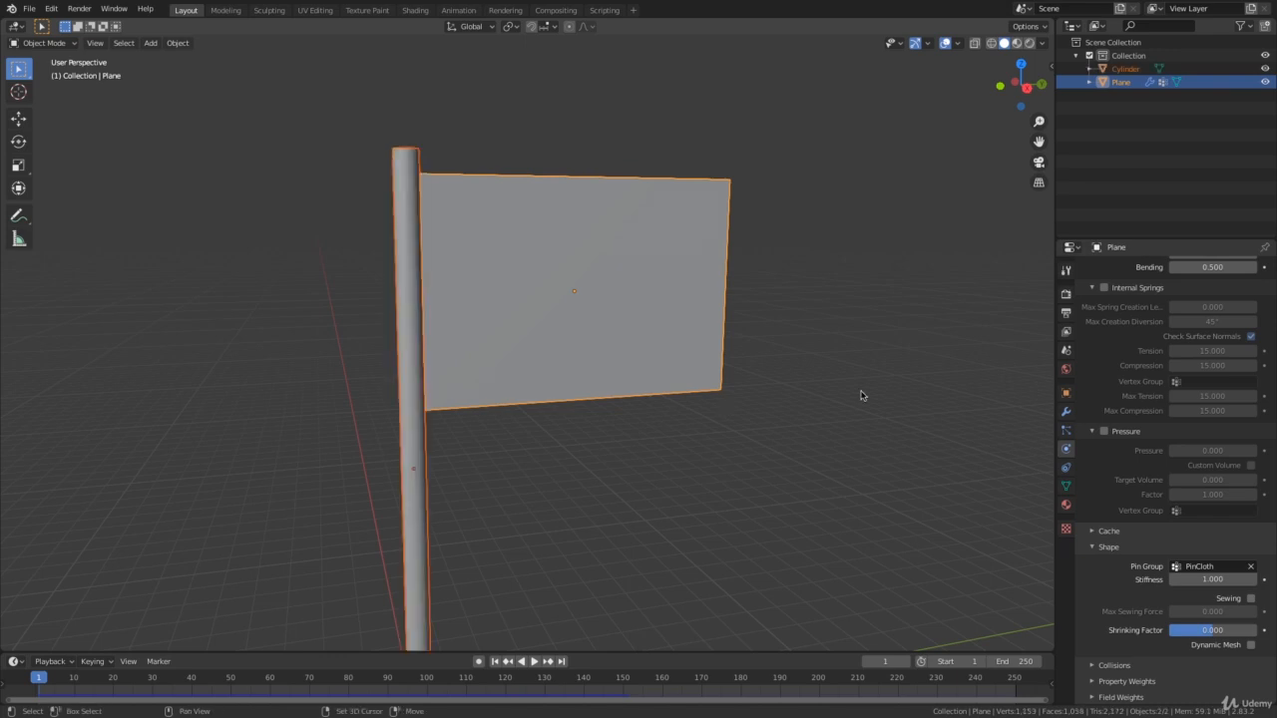
pyautogui.keyDown('shift'); pyautogui.moveTo(835, 401); pyautogui.dragTo(825, 376, button='middle'); pyautogui.keyUp('shift')
pyautogui.hotkey('alt', 'a')
pyautogui.press('space')
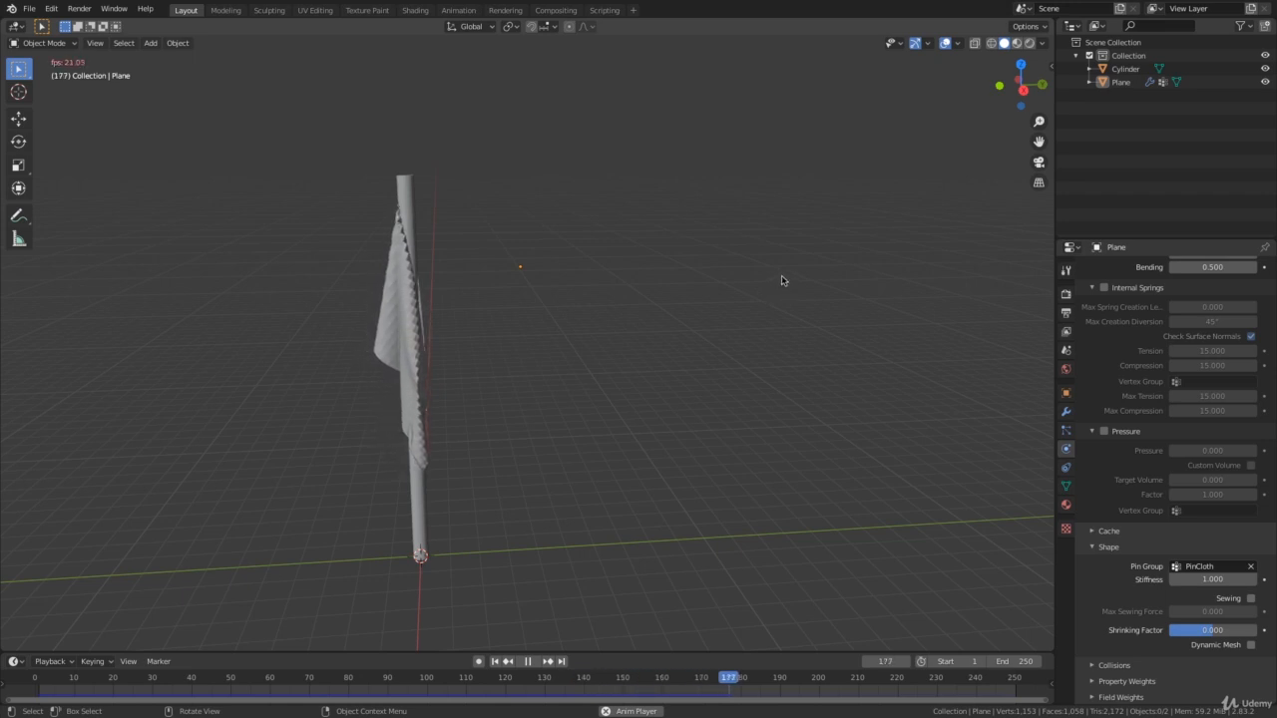
pyautogui.press('space')
pyautogui.hotkey('shift', 'Left')
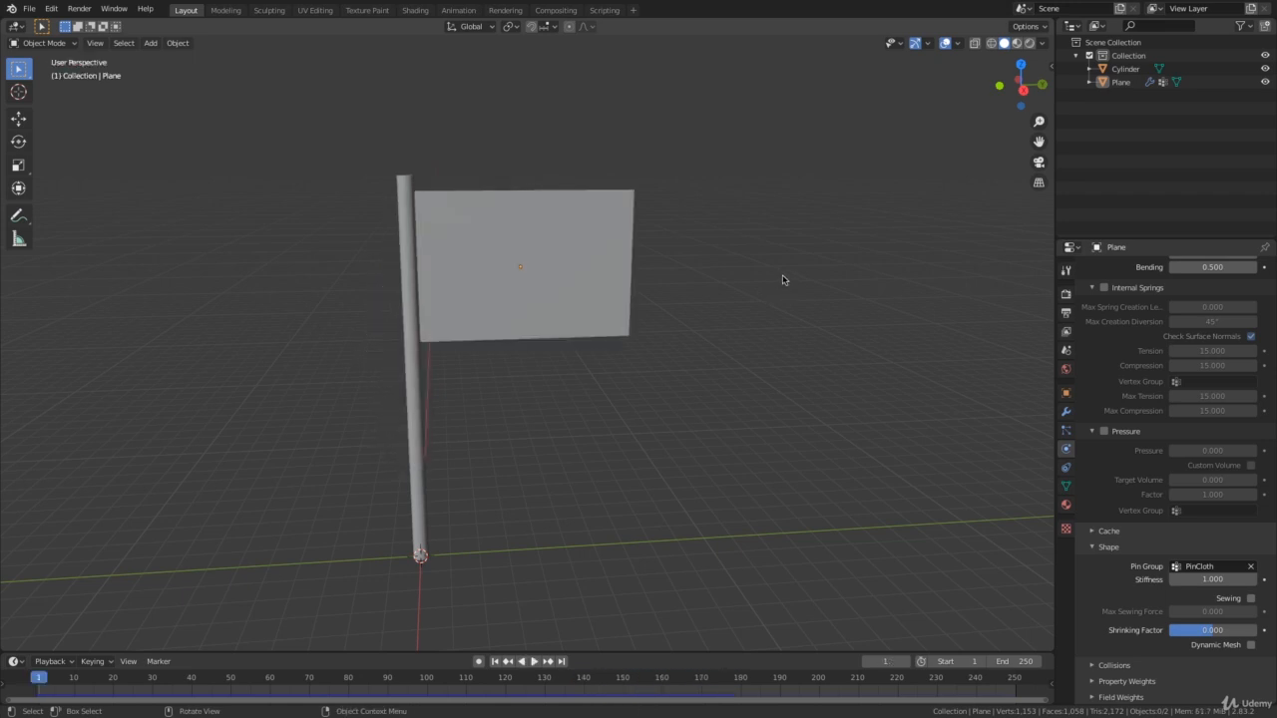
# Add a Wind force field at the base of the pole.
pyautogui.moveTo(795, 348); pyautogui.dragTo(271, 412, button='middle')
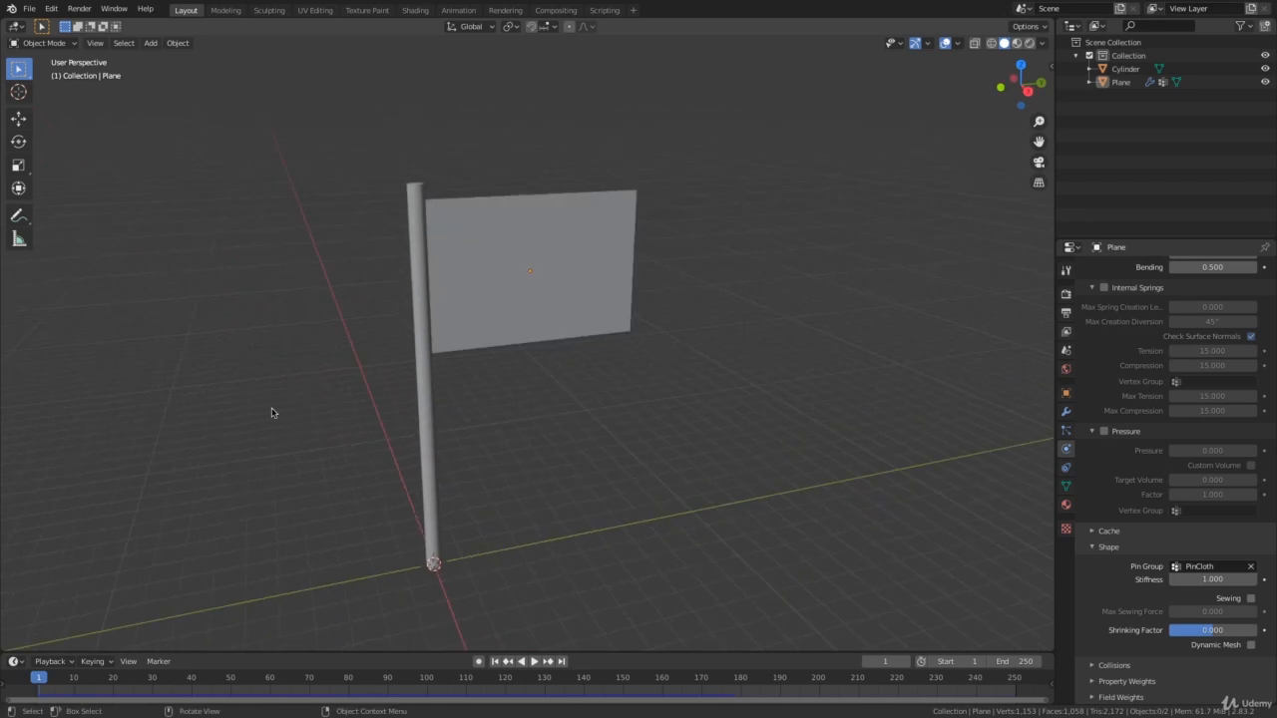
pyautogui.moveTo(744, 326); pyautogui.dragTo(732, 360, button='middle')
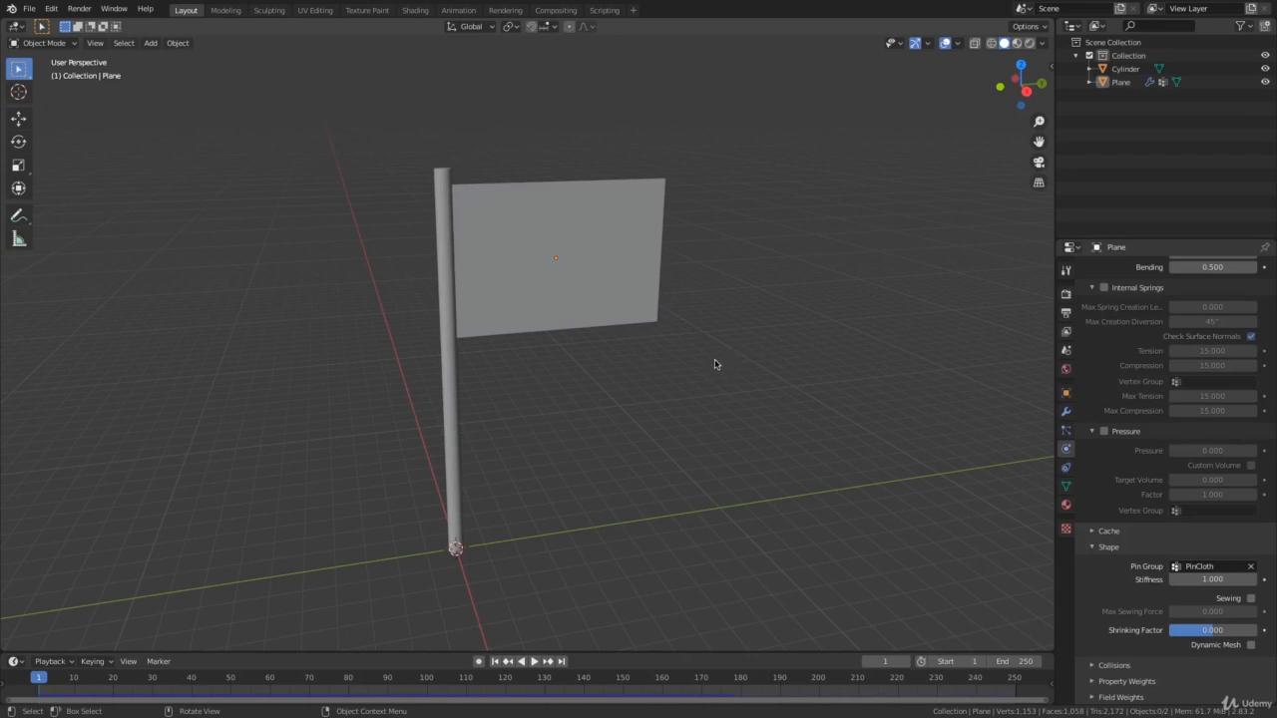
pyautogui.hotkey('shift', 'a')
pyautogui.moveTo(716, 361)
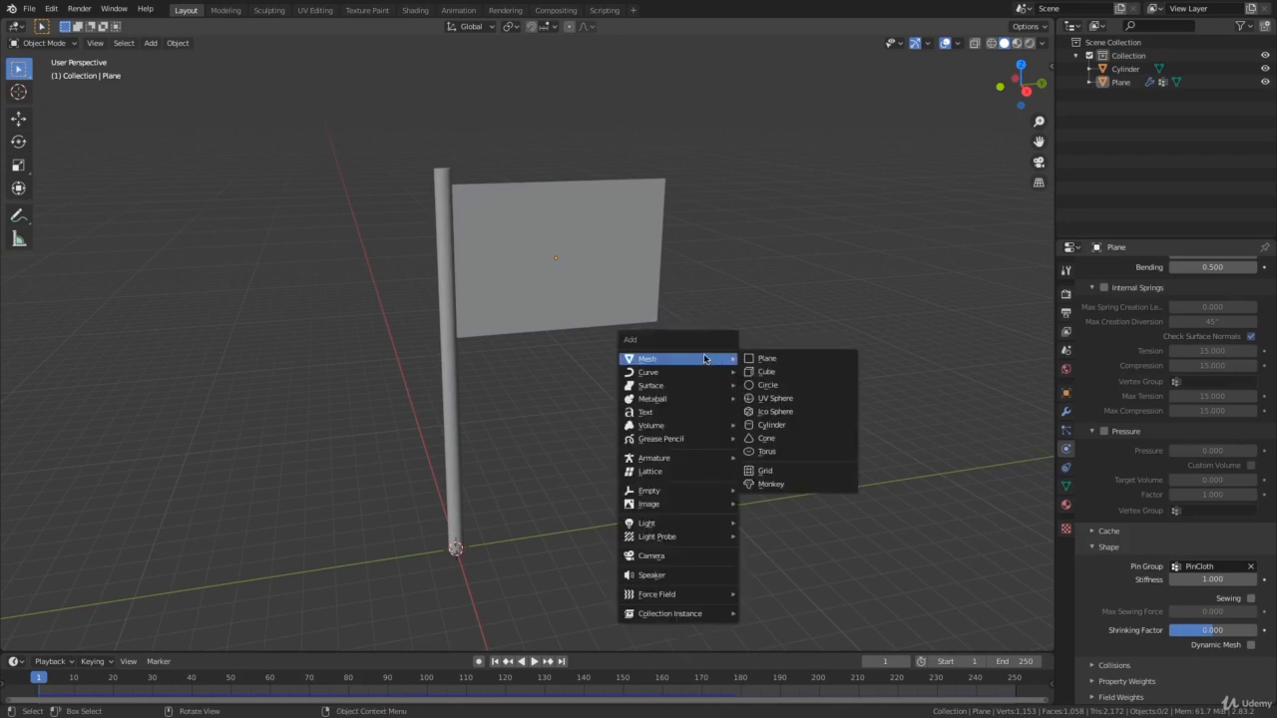
pyautogui.moveTo(674, 600)
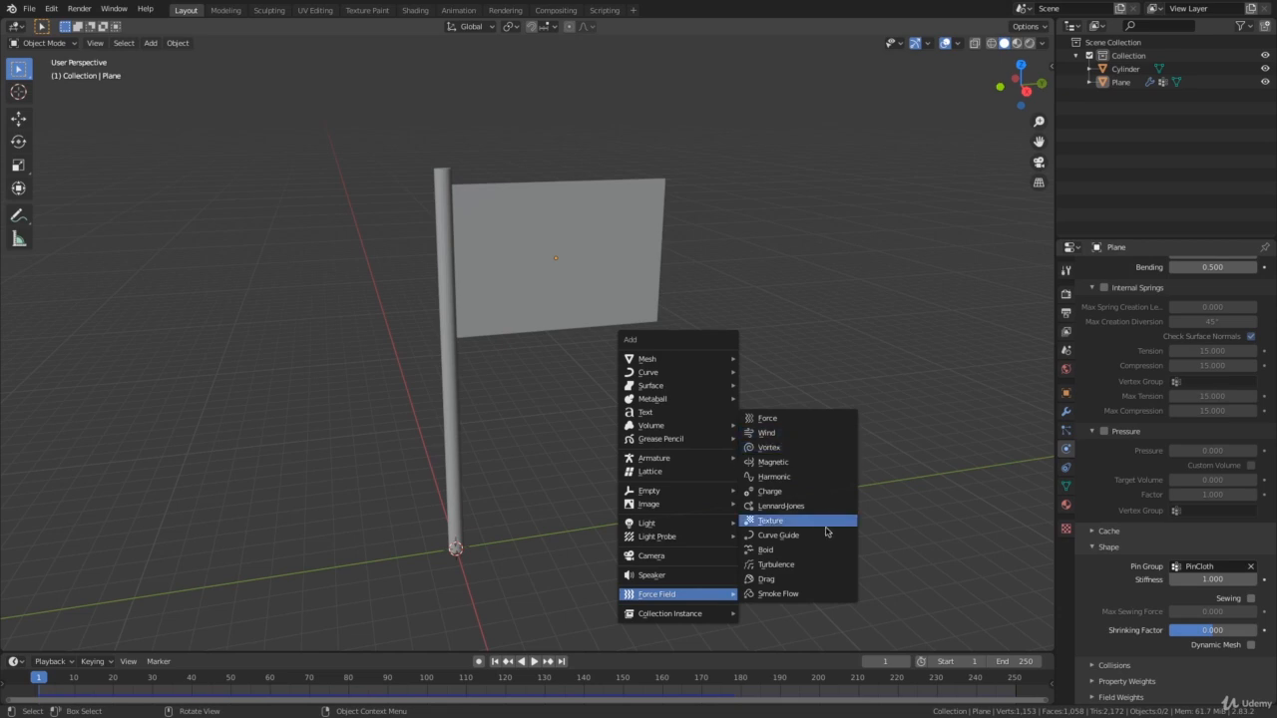
pyautogui.click(806, 436)
pyautogui.moveTo(701, 454); pyautogui.dragTo(515, 521, button='middle')
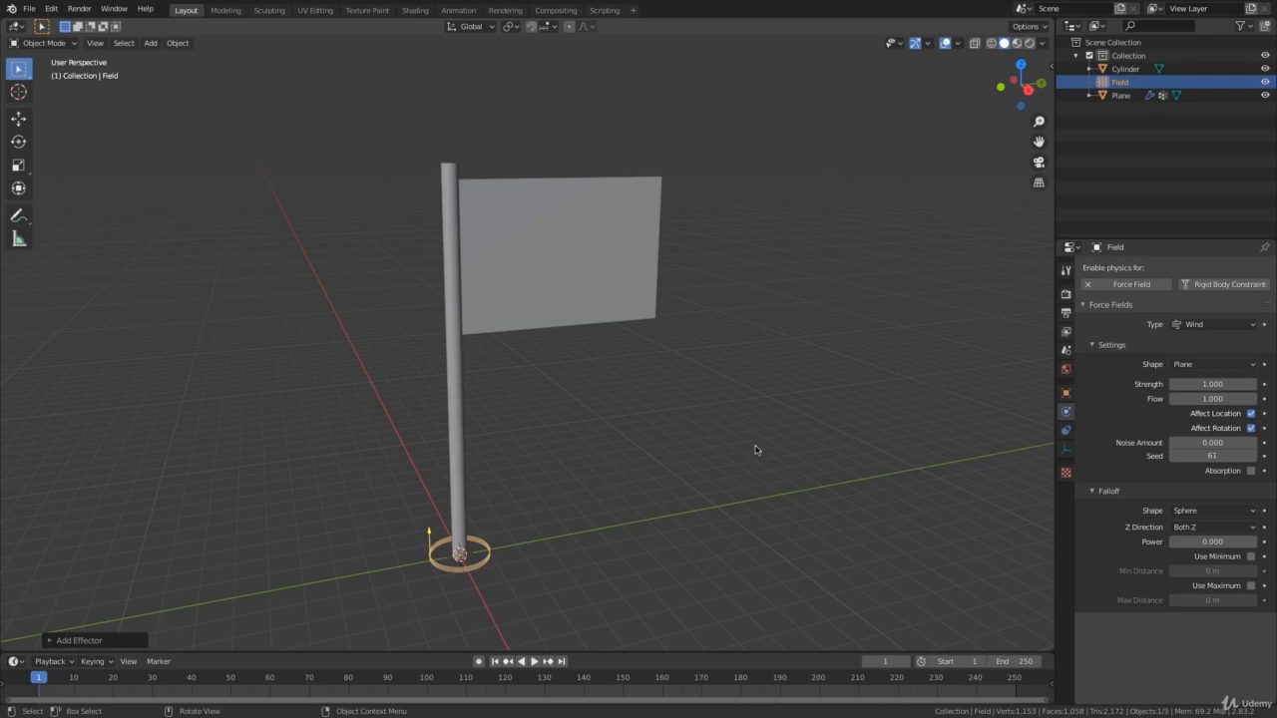
pyautogui.moveTo(755, 450); pyautogui.dragTo(602, 439, button='middle')
pyautogui.press('r')
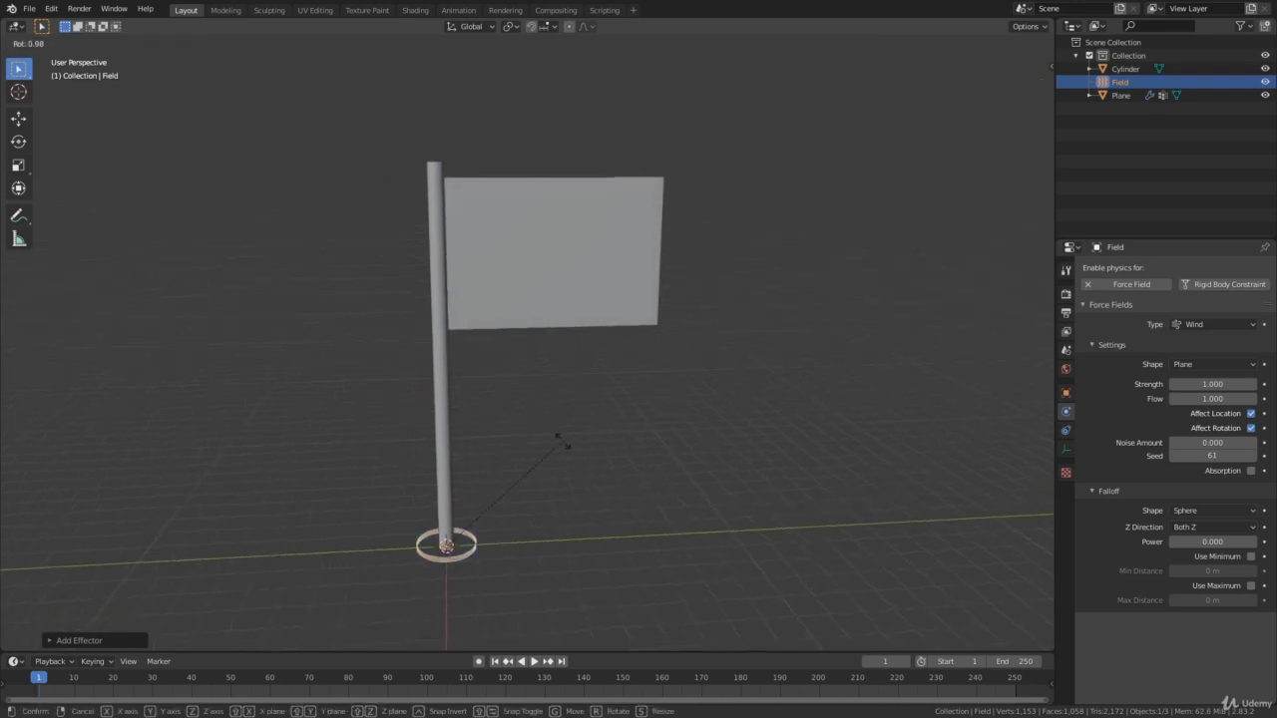
pyautogui.press('x')
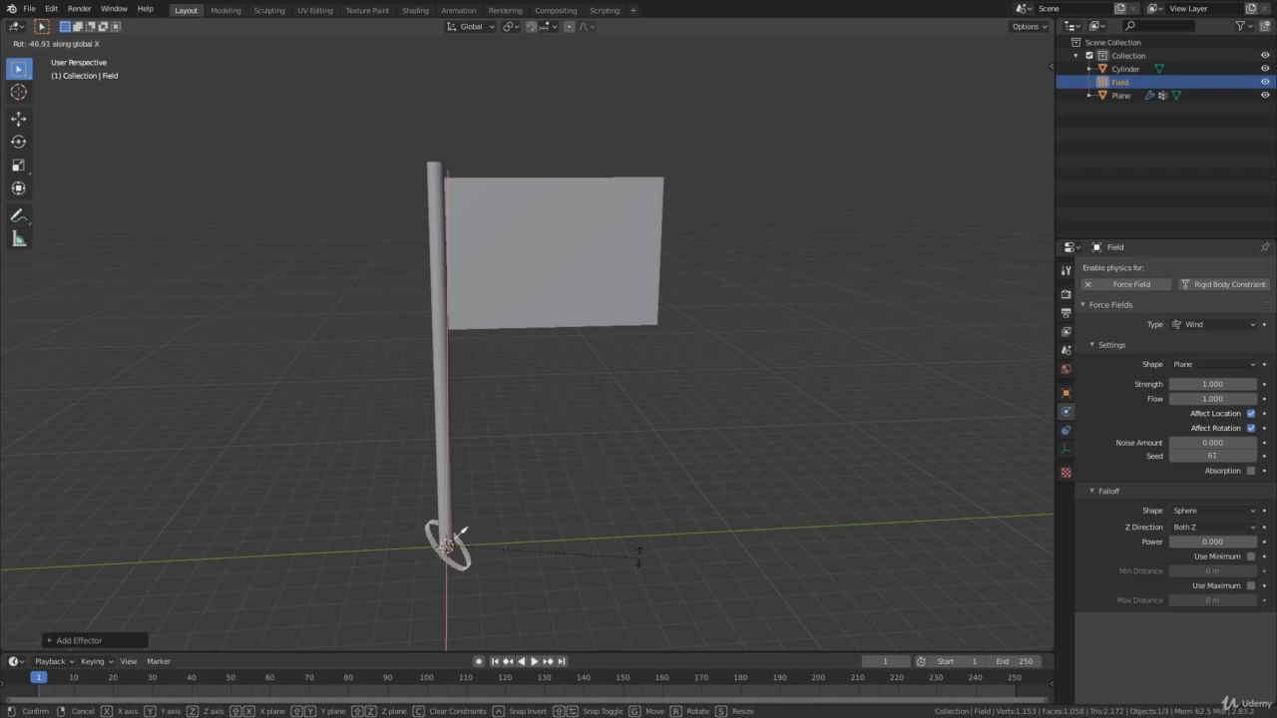
pyautogui.write('90')
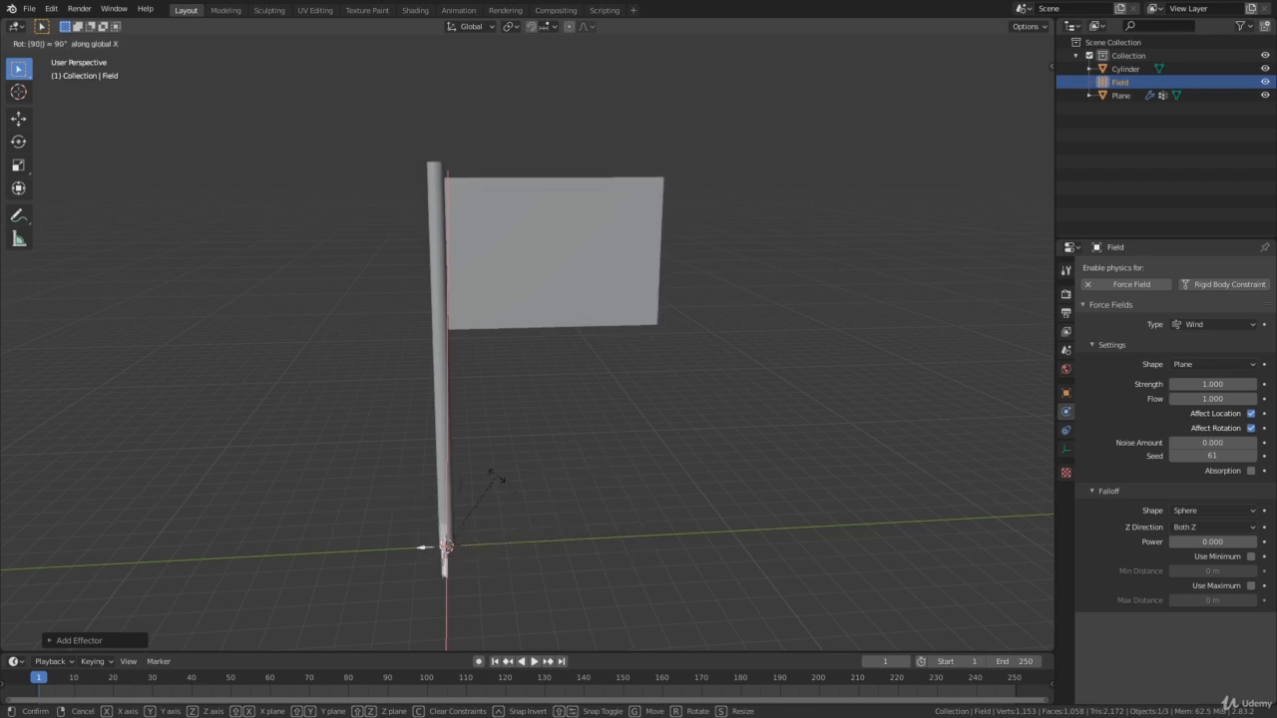
pyautogui.press('Return')
# Rotate the wind force field -90° about the global X axis so it points along the flag.
pyautogui.press('r')
pyautogui.press('x')
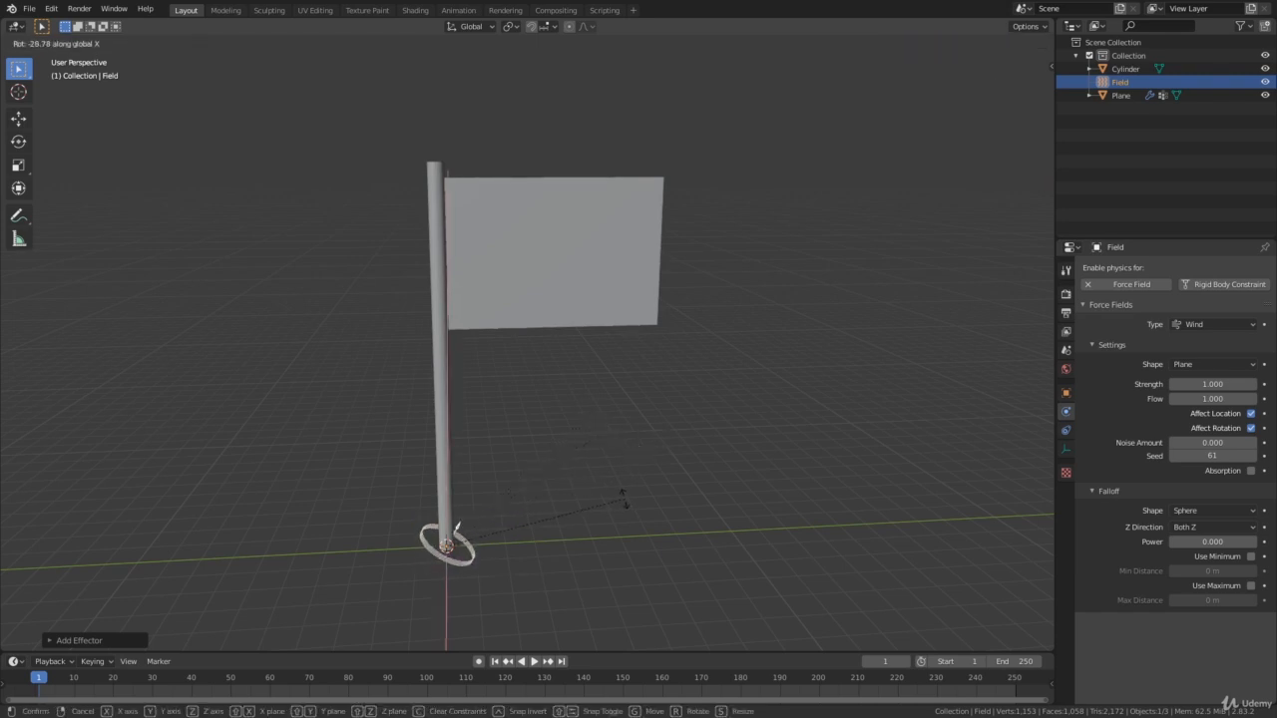
pyautogui.write('-90')
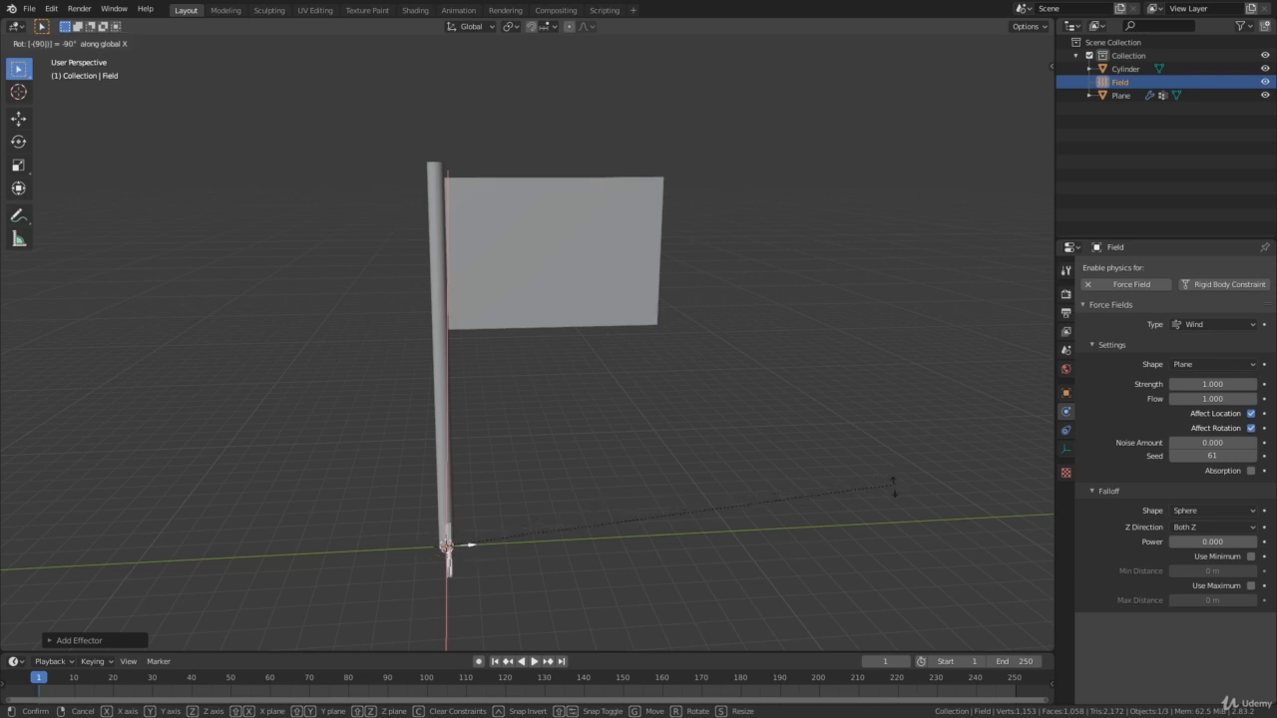
pyautogui.press('Return')
pyautogui.moveTo(809, 485); pyautogui.dragTo(423, 493, button='middle')
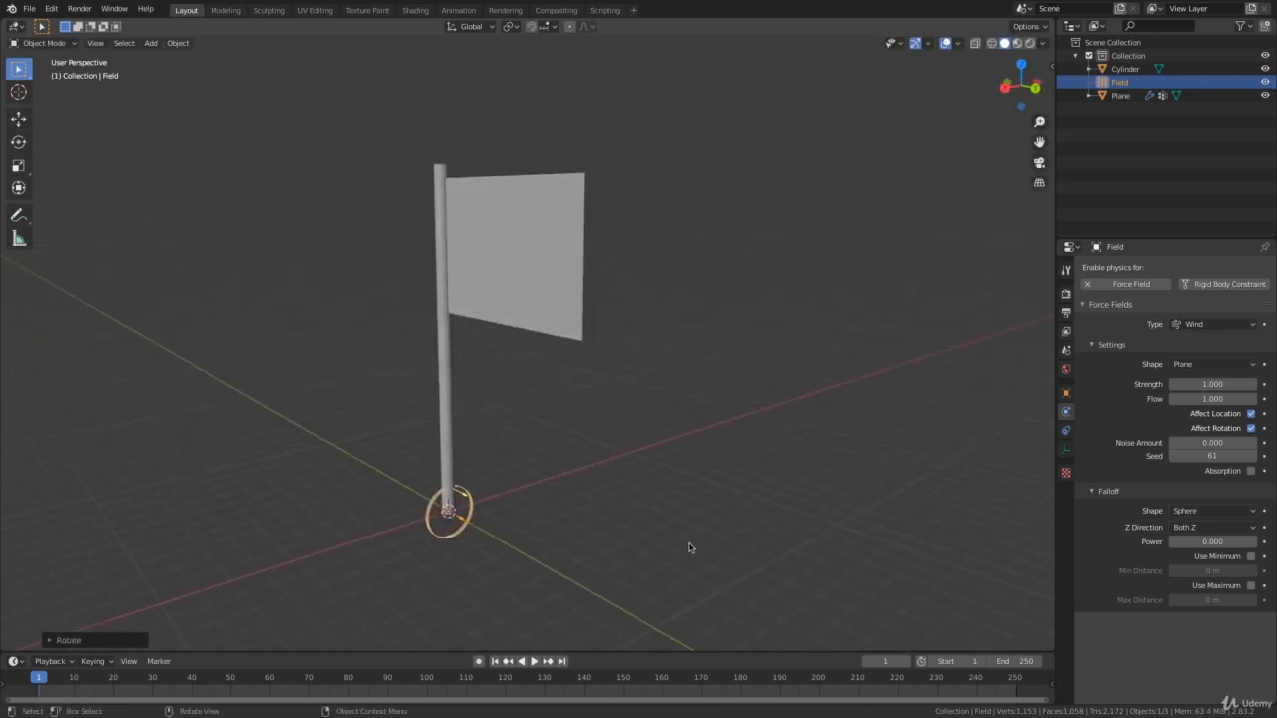
pyautogui.moveTo(688, 547); pyautogui.dragTo(671, 492, button='middle')
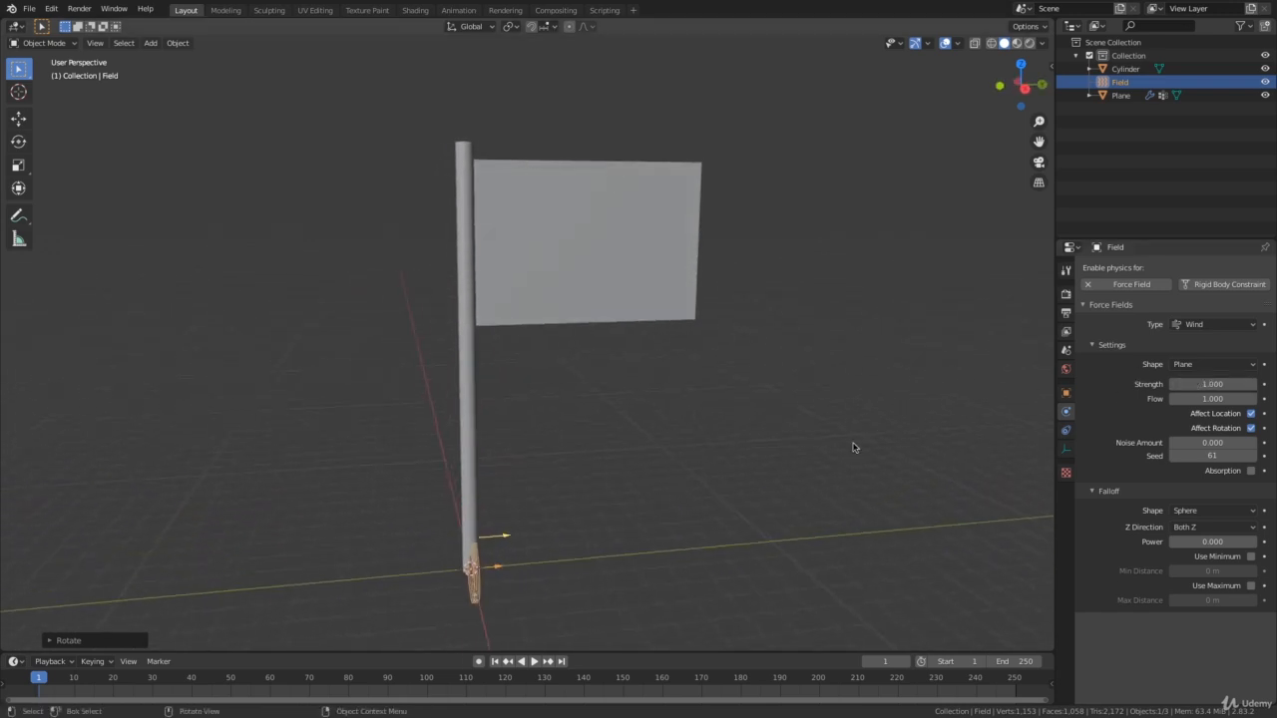
# Play the cloth simulation with the rotated wind field, stop it and return to frame 1.
pyautogui.press('space')
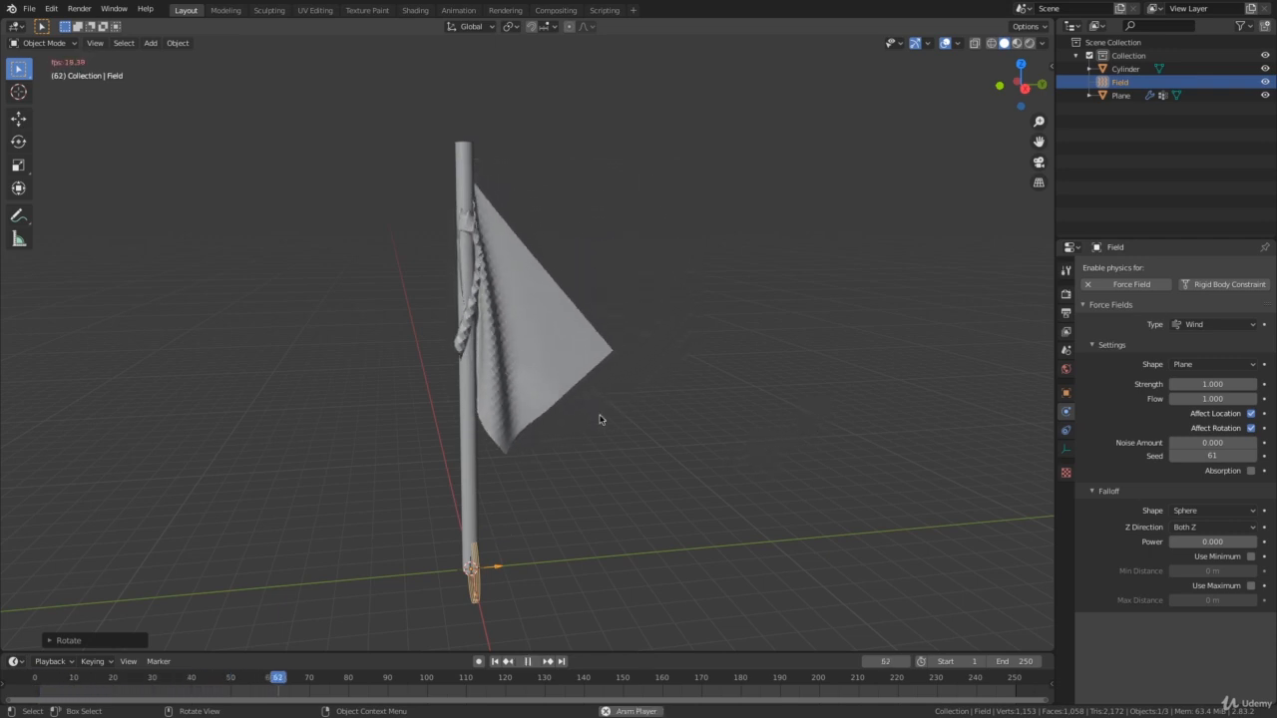
pyautogui.press('space')
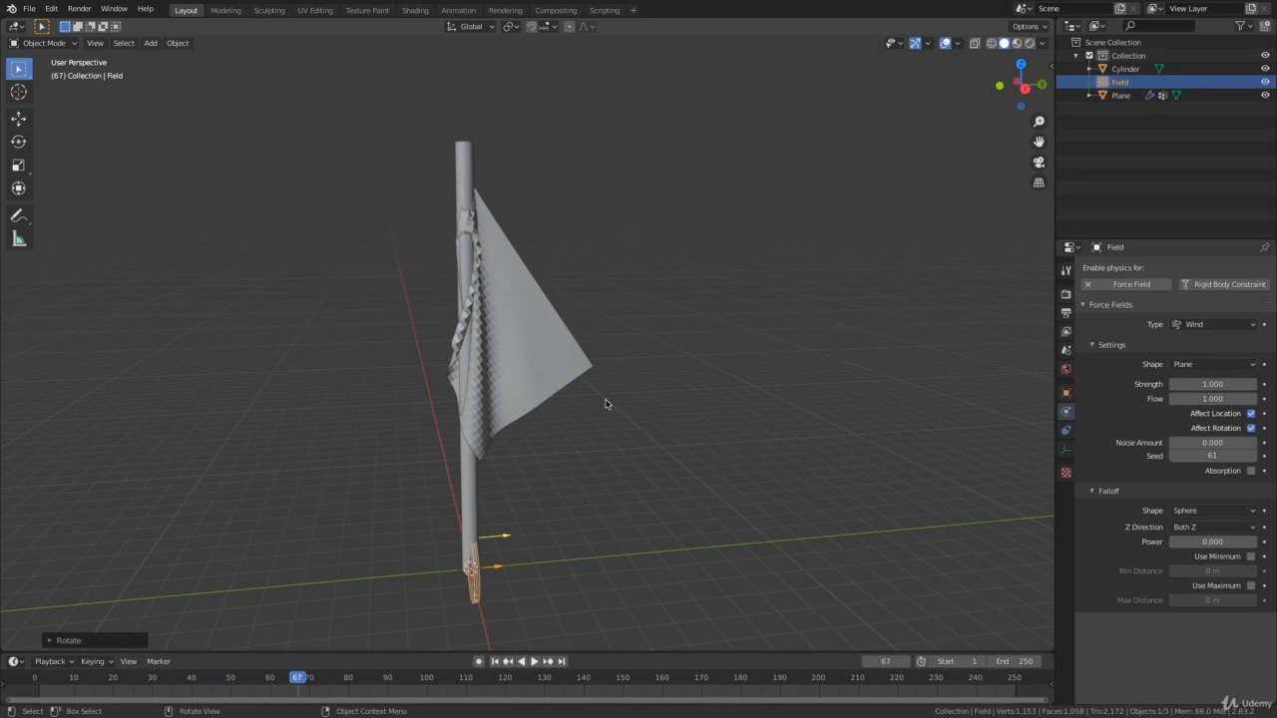
pyautogui.hotkey('shift', 'Left')
# Select the wind field at the pole's base and set its strength to 50.
pyautogui.moveTo(642, 520); pyautogui.dragTo(528, 569, button='middle')
pyautogui.click(476, 589)
pyautogui.click(470, 587)
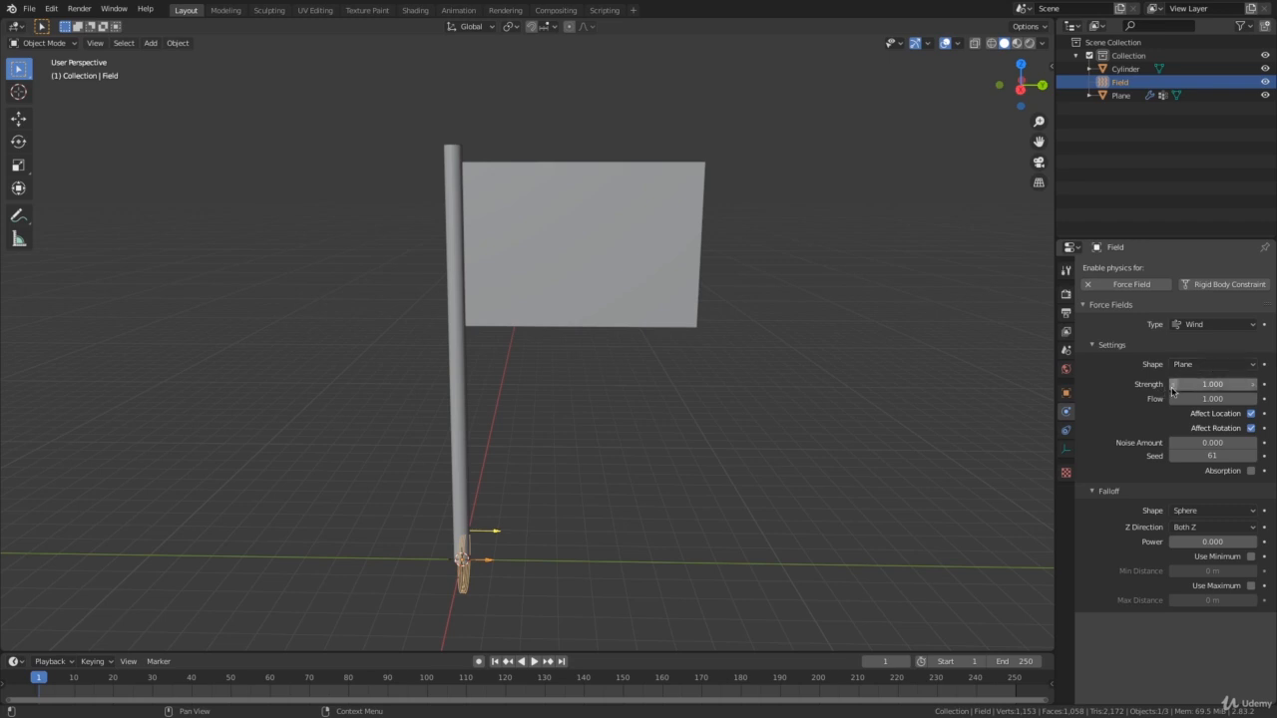
pyautogui.click(1224, 384)
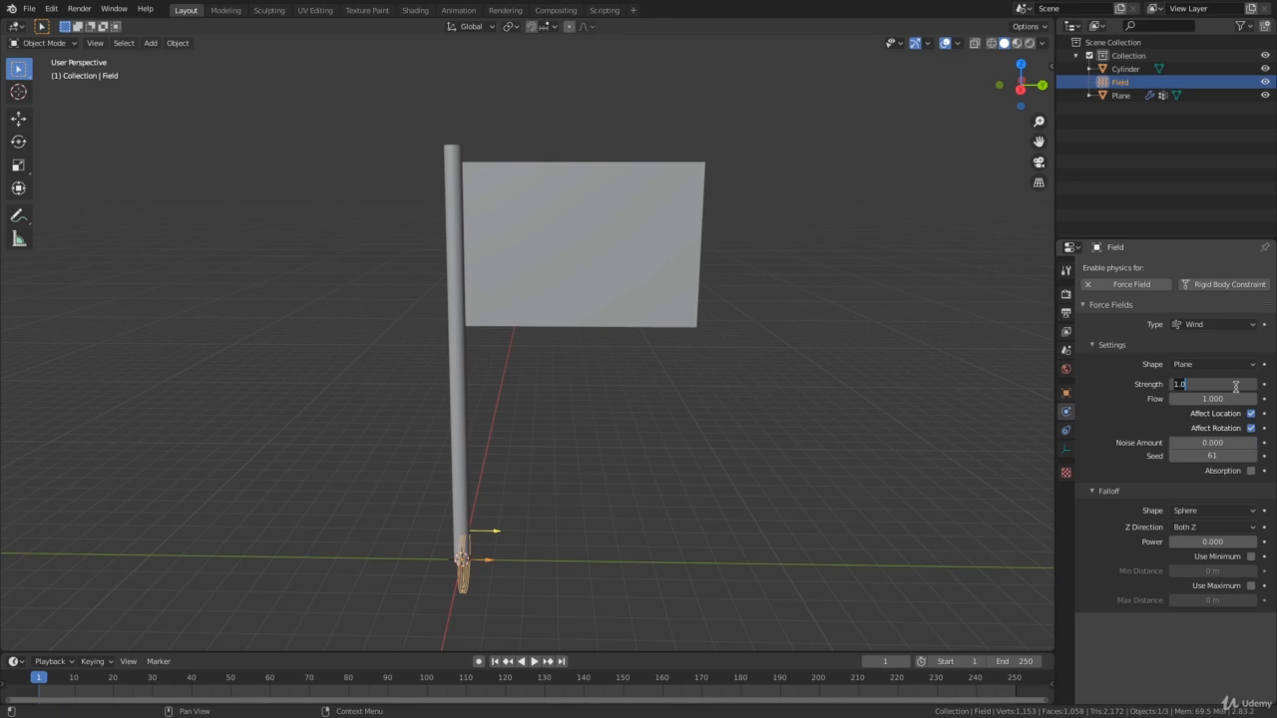
pyautogui.write('50')
pyautogui.press('Return')
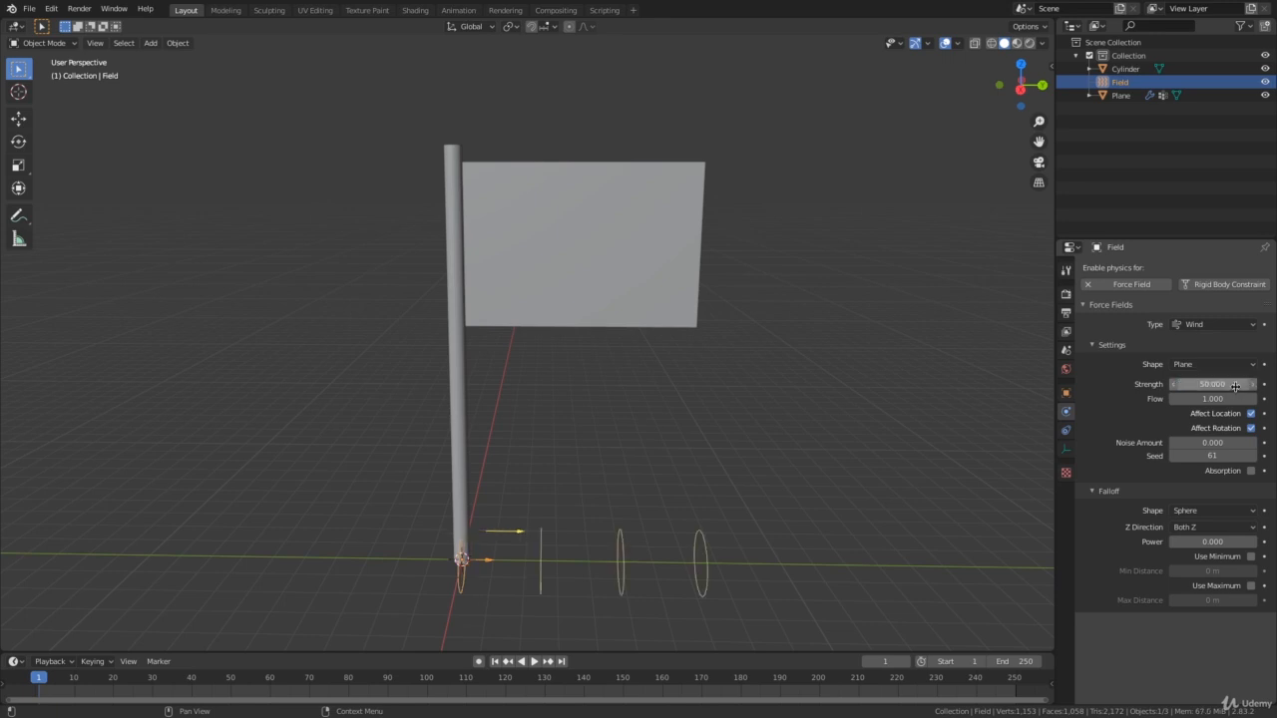
# Play the flag simulation at wind strength 50 from an angled view, stop it and return to frame 1.
pyautogui.moveTo(693, 462); pyautogui.dragTo(516, 535, button='middle')
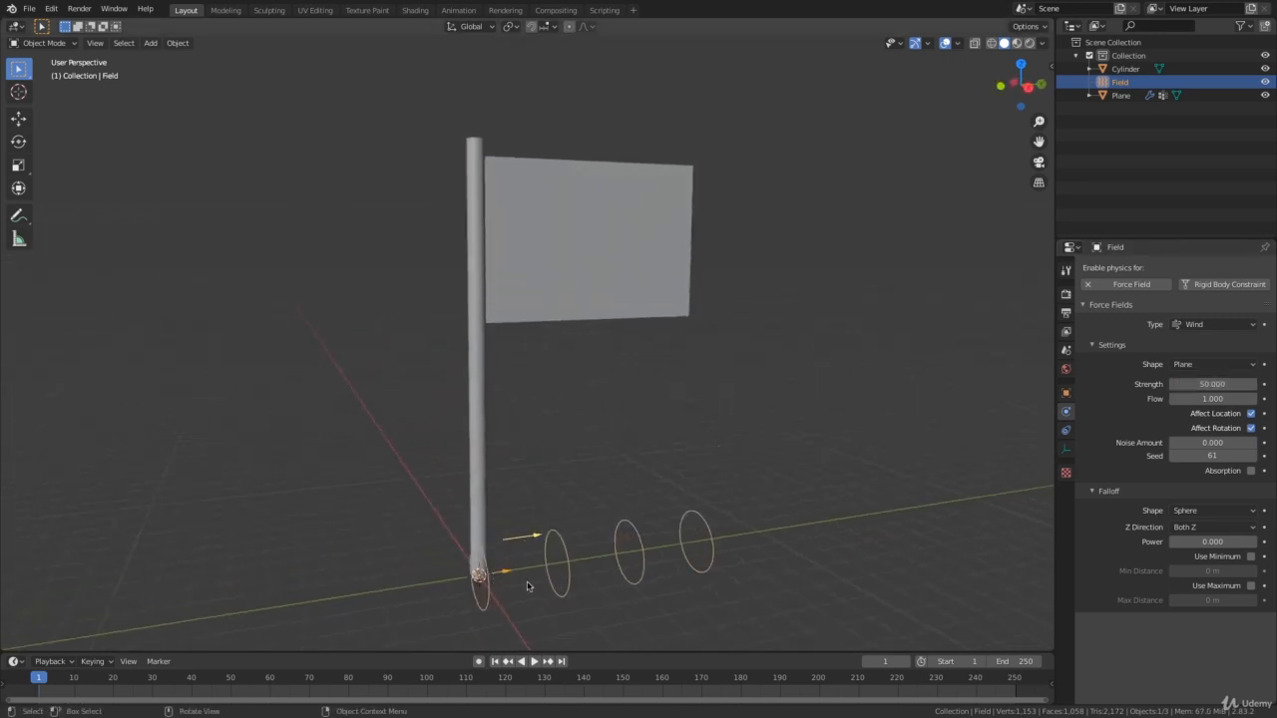
pyautogui.moveTo(707, 568); pyautogui.dragTo(648, 523, button='middle')
pyautogui.moveTo(583, 530); pyautogui.dragTo(784, 455, button='middle')
pyautogui.press('space')
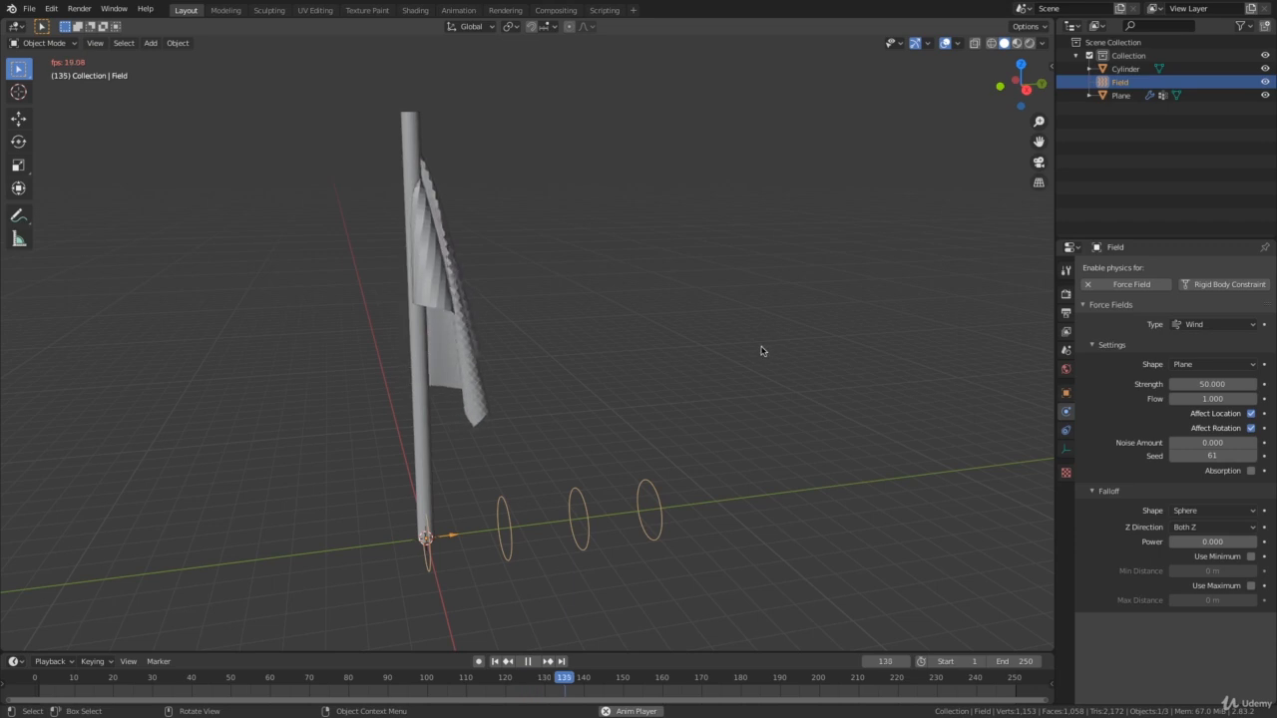
pyautogui.press('space')
pyautogui.hotkey('shift', 'Left')
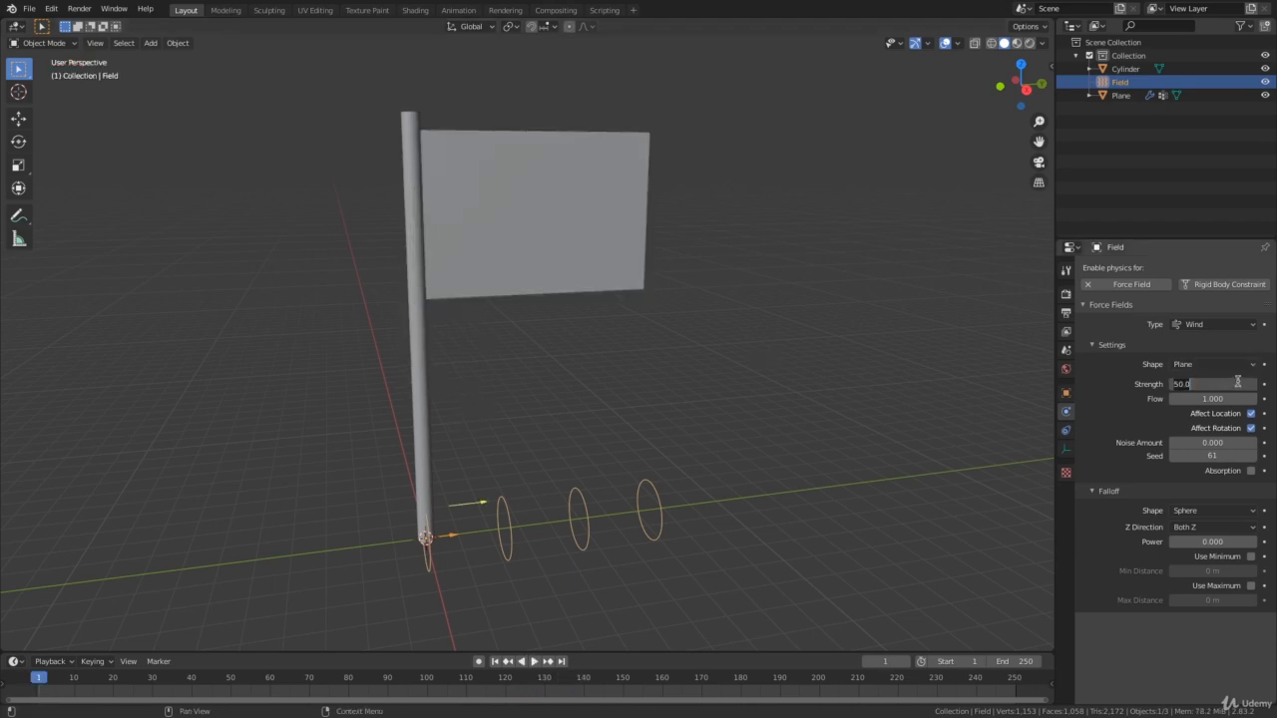
# Set the wind field's strength to 200 and play the flag simulation before stopping it.
pyautogui.press('Return')
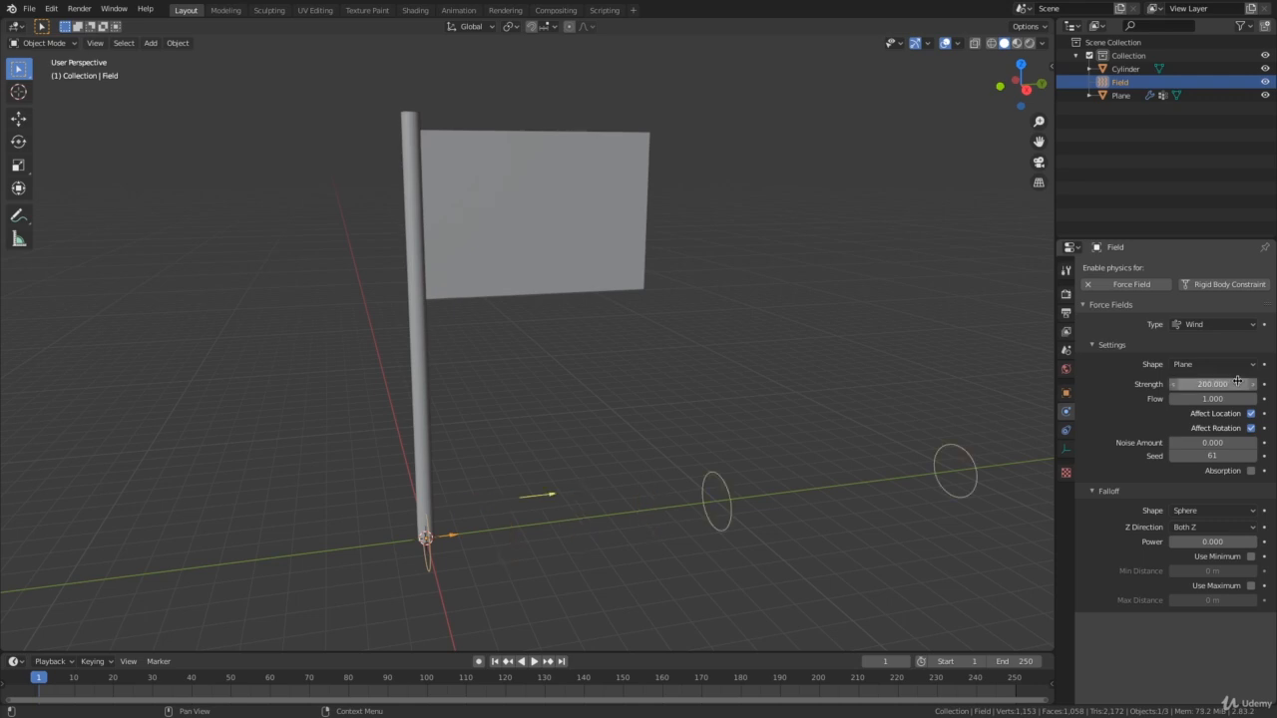
pyautogui.press('space')
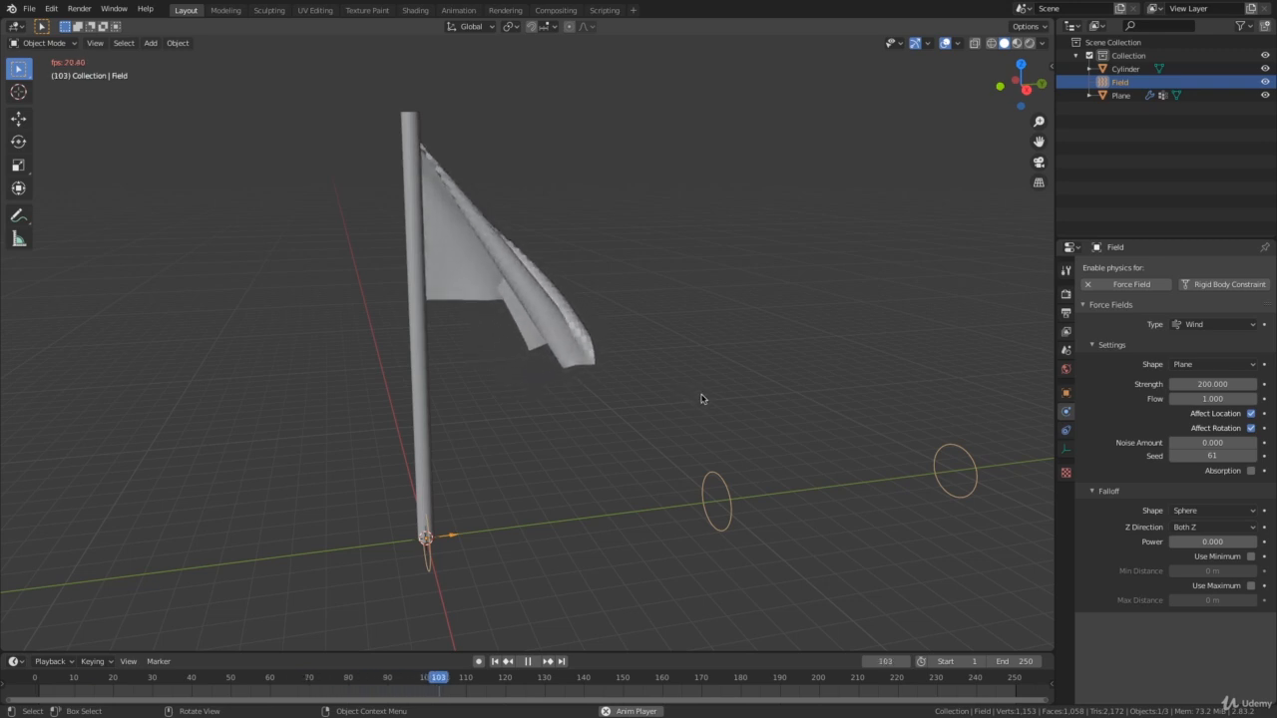
pyautogui.press('space')
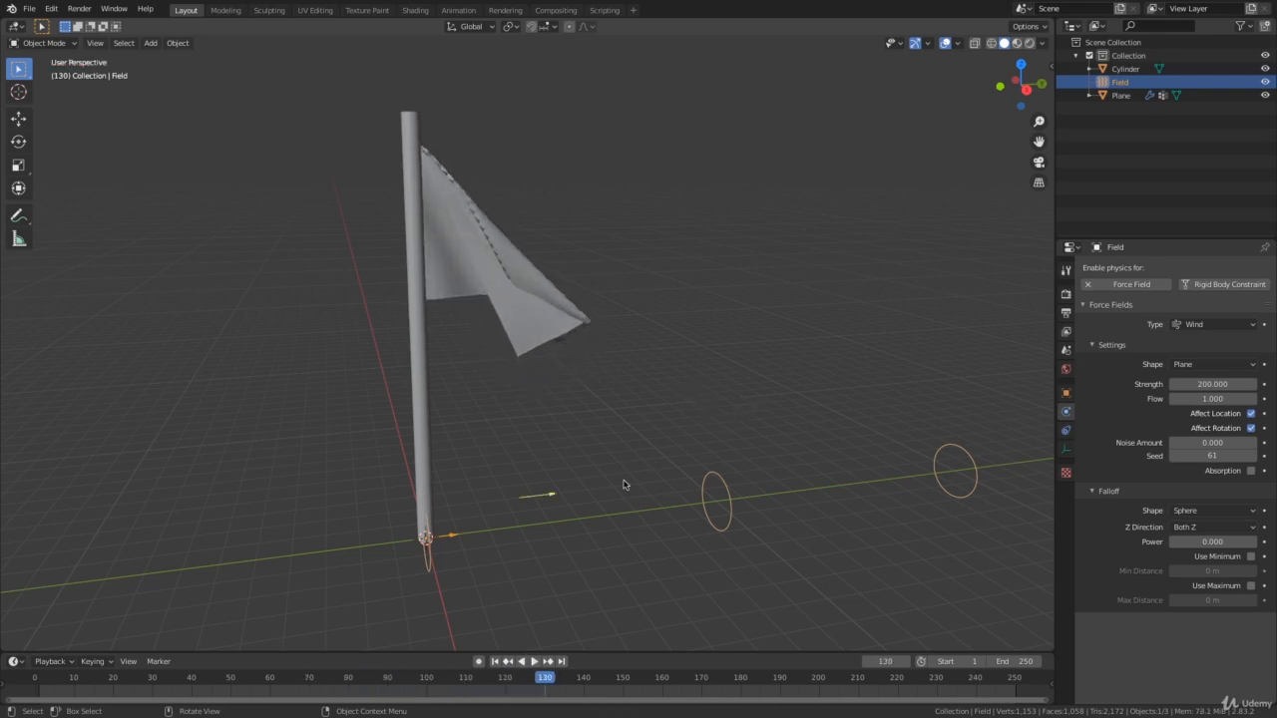
# Move the wind field up along Z to the flag's height and back along Y to the far side of the pole.
pyautogui.press('g')
pyautogui.press('z')
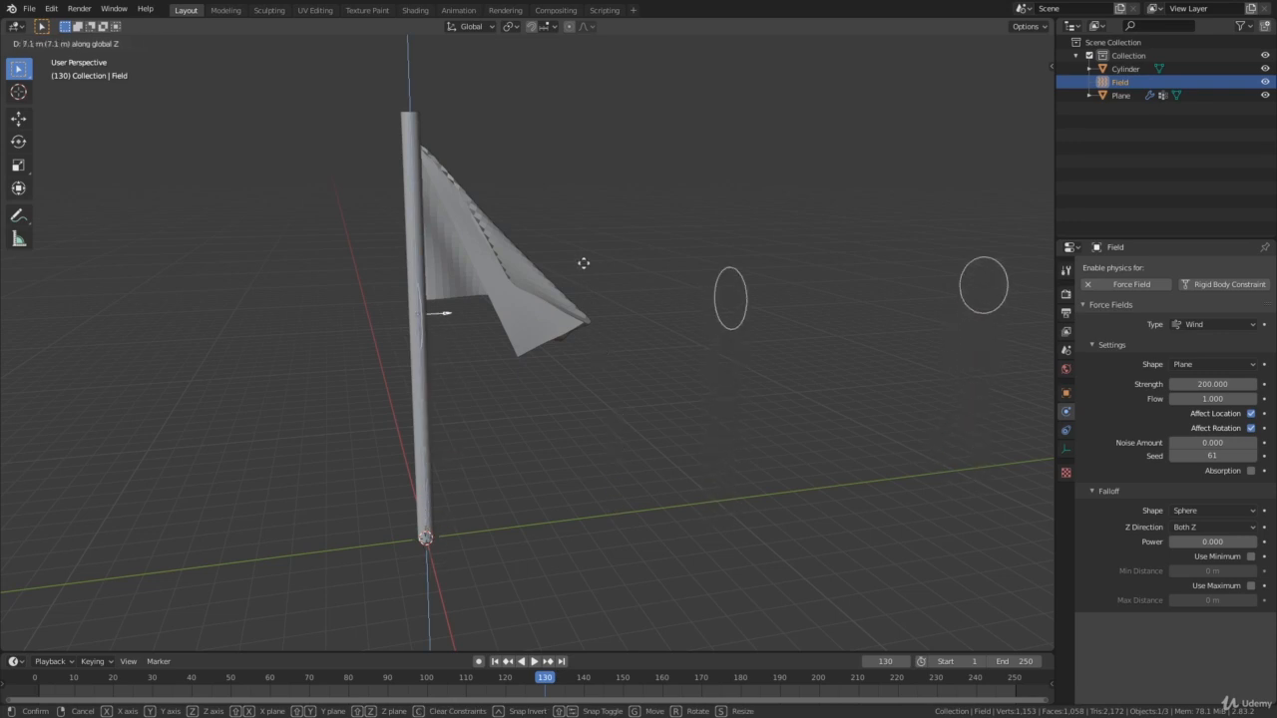
pyautogui.click(577, 217)
pyautogui.press('g')
pyautogui.press('y')
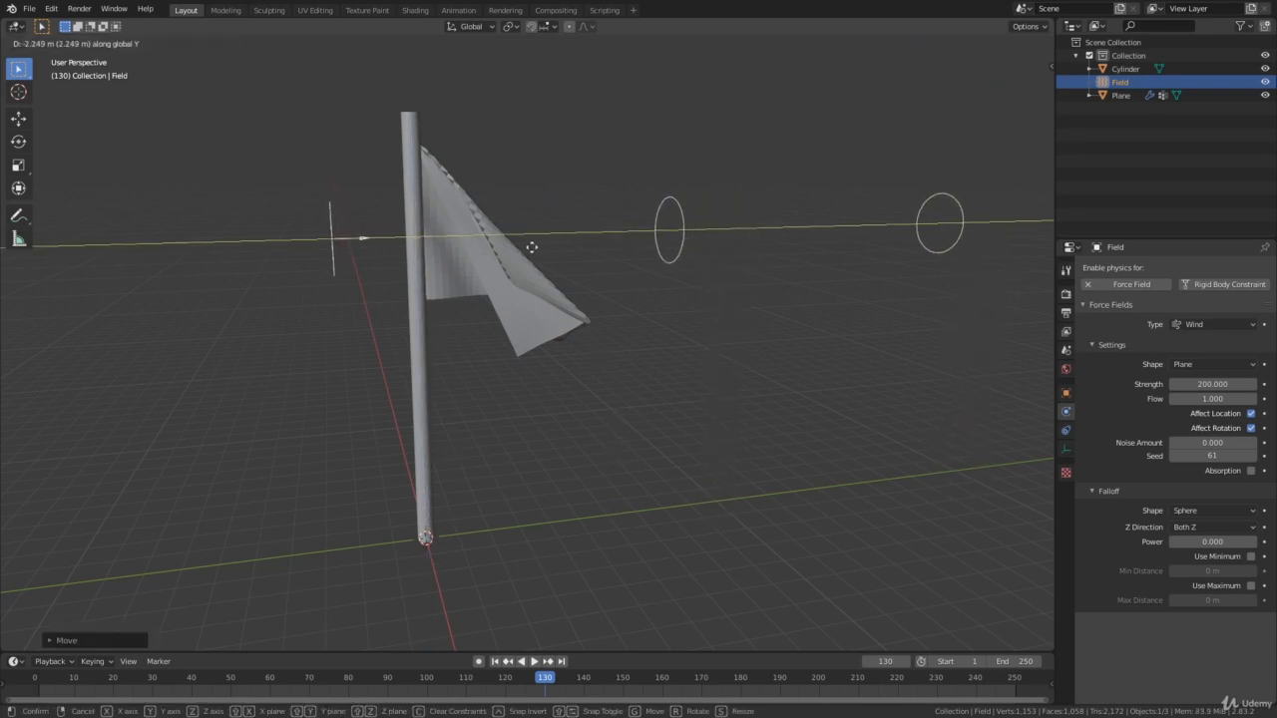
pyautogui.click(396, 271)
pyautogui.moveTo(565, 326); pyautogui.dragTo(612, 370, button='middle')
# Replay the simulation from frame 1 with the repositioned wind field, stop it and return to frame 1.
pyautogui.hotkey('shift', 'Left')
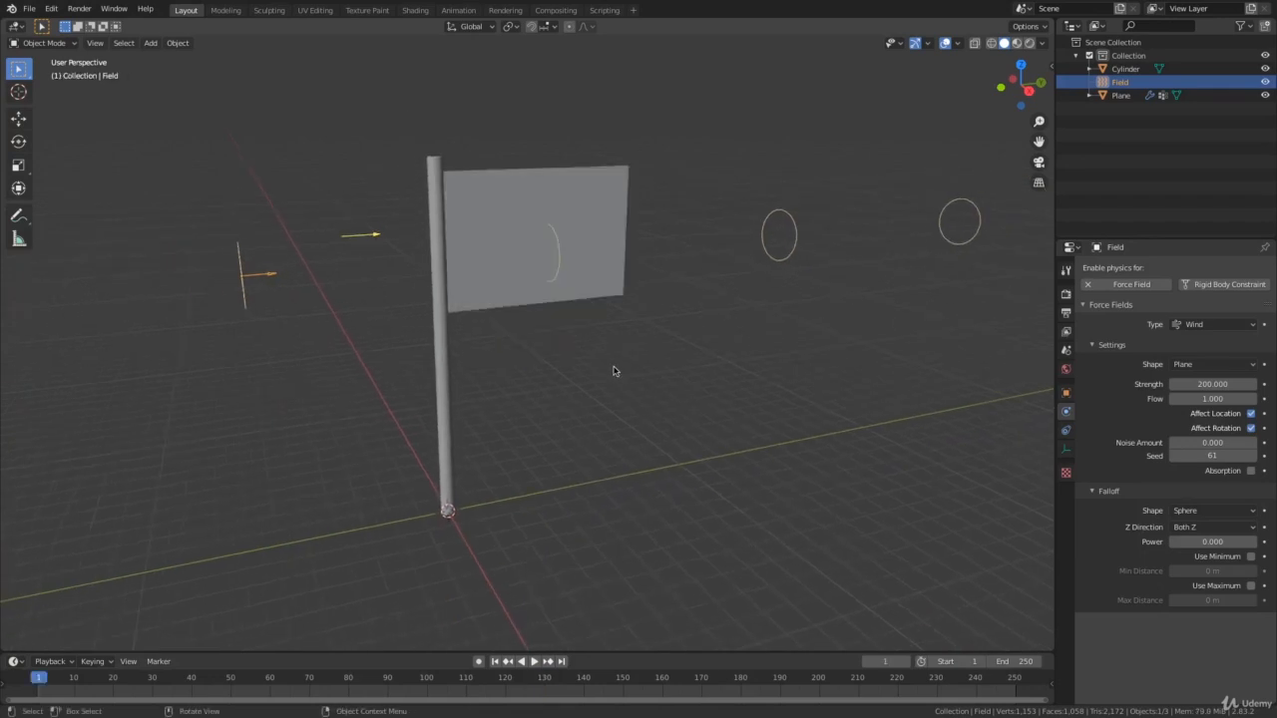
pyautogui.press('space')
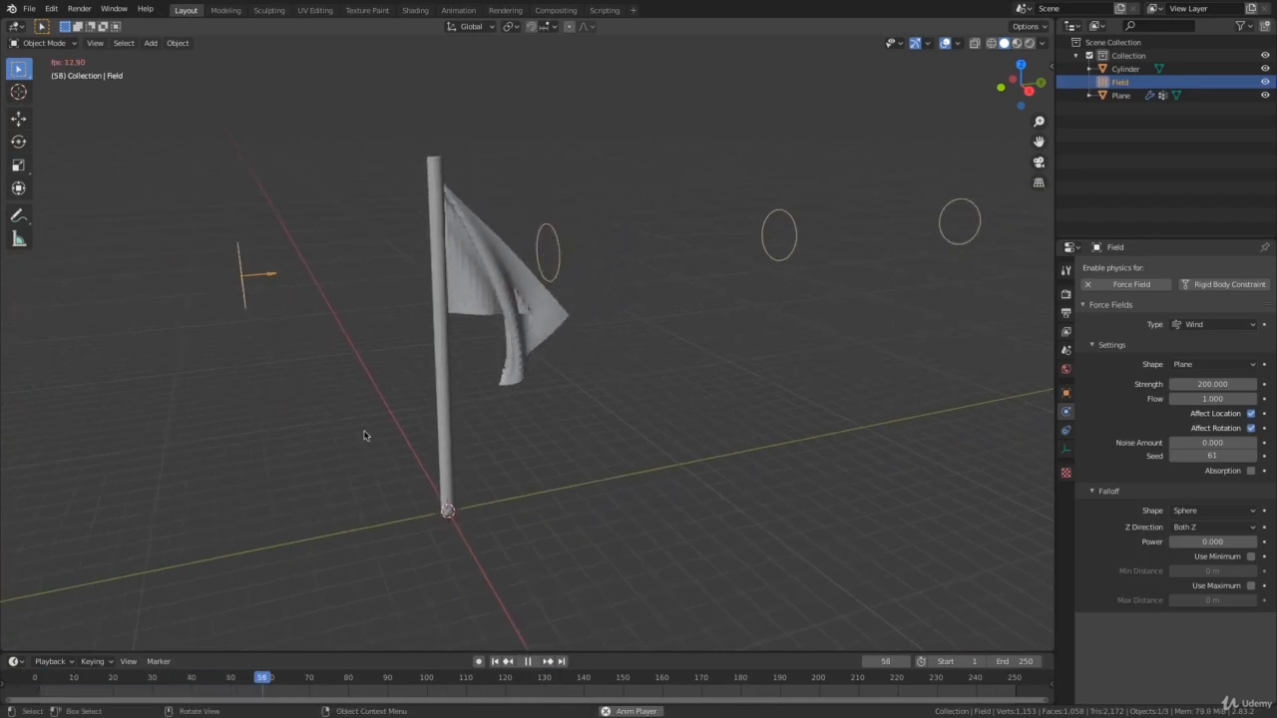
pyautogui.press('space')
pyautogui.hotkey('shift', 'Left')
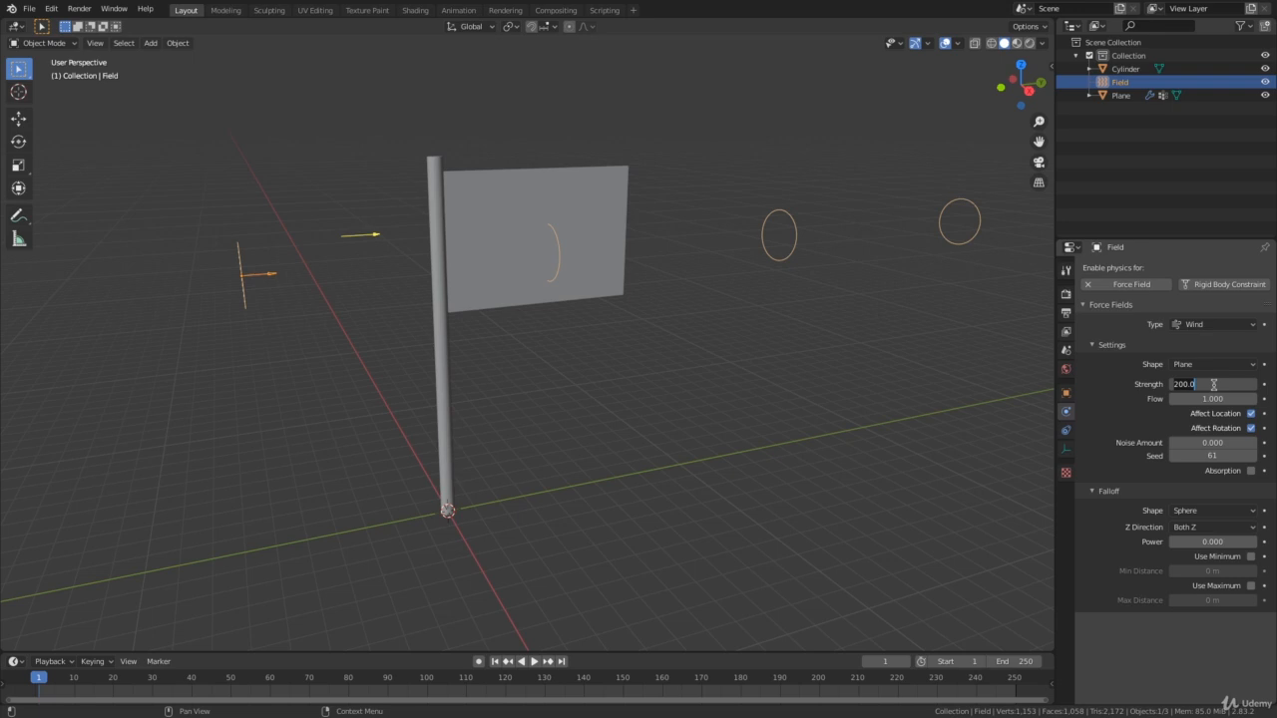
# Set the wind strength to 500, flow to 7.7 and noise amount to 5.1 while running the simulation, then stop playback.
pyautogui.press('Return')
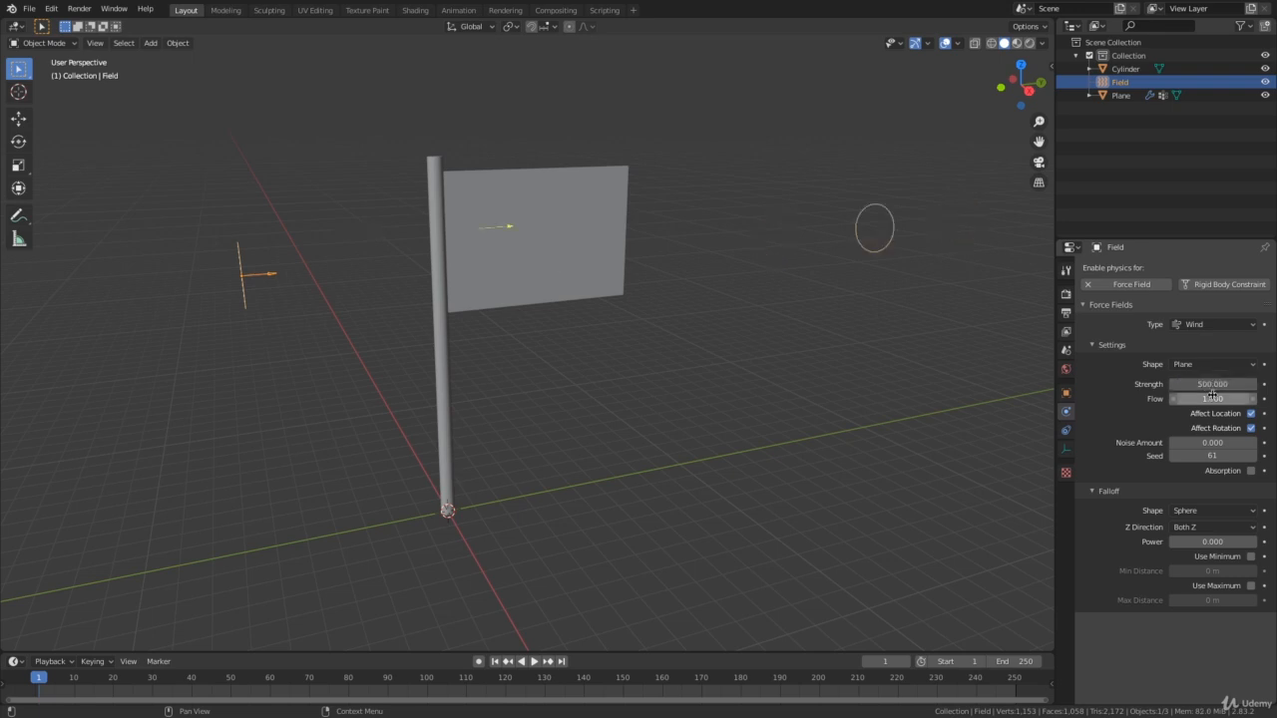
pyautogui.press('space')
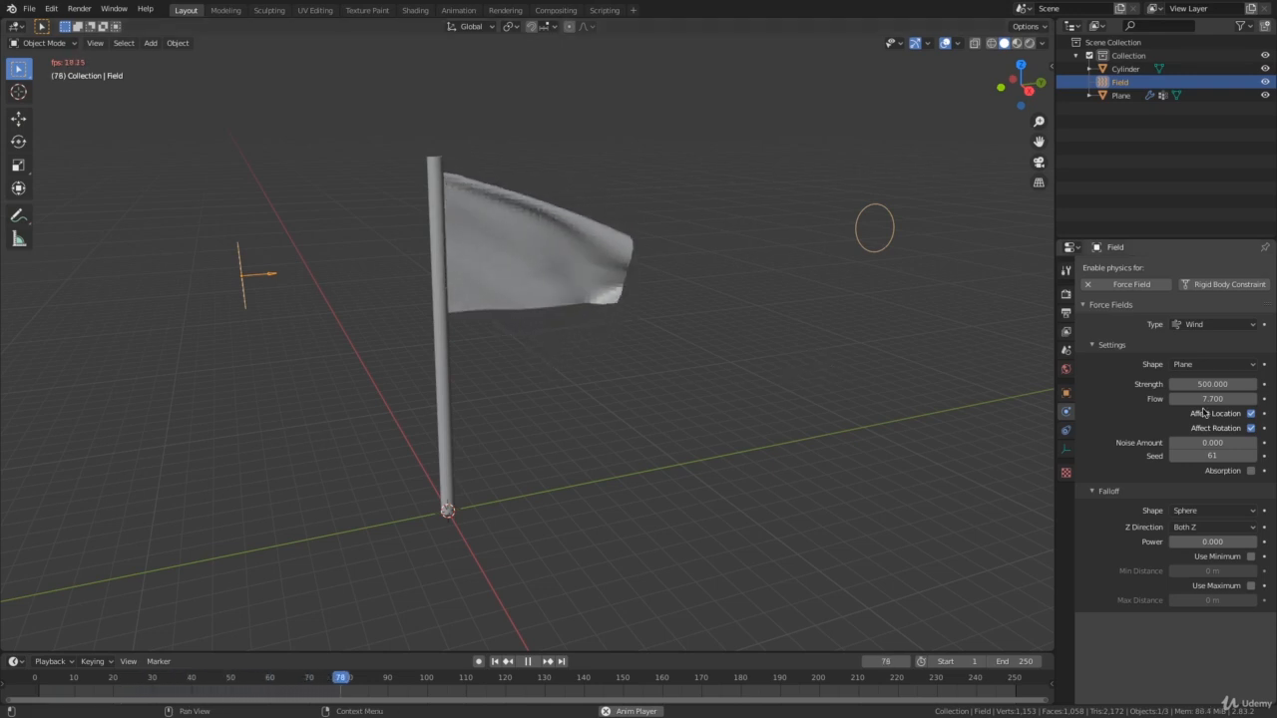
pyautogui.press('space')
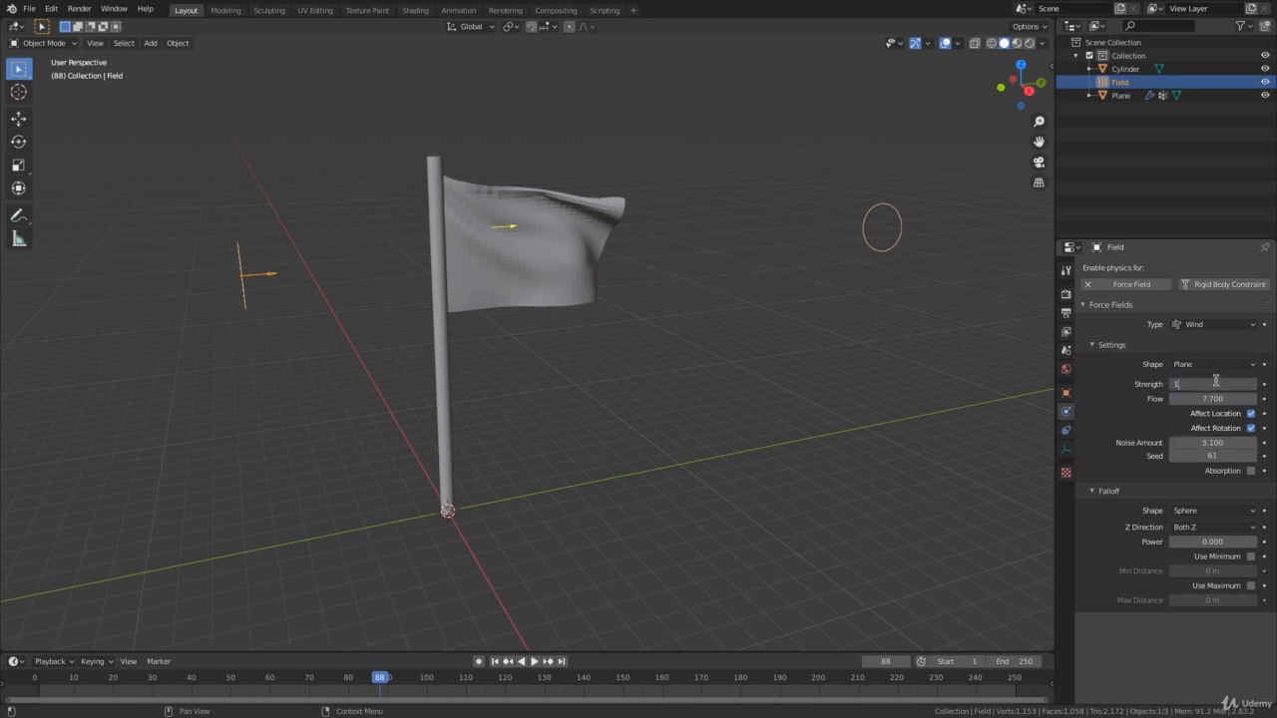
# Raise the wind strength to 1000 and continue the simulation, viewing the waving flag from several angles before stopping it.
pyautogui.press('space')
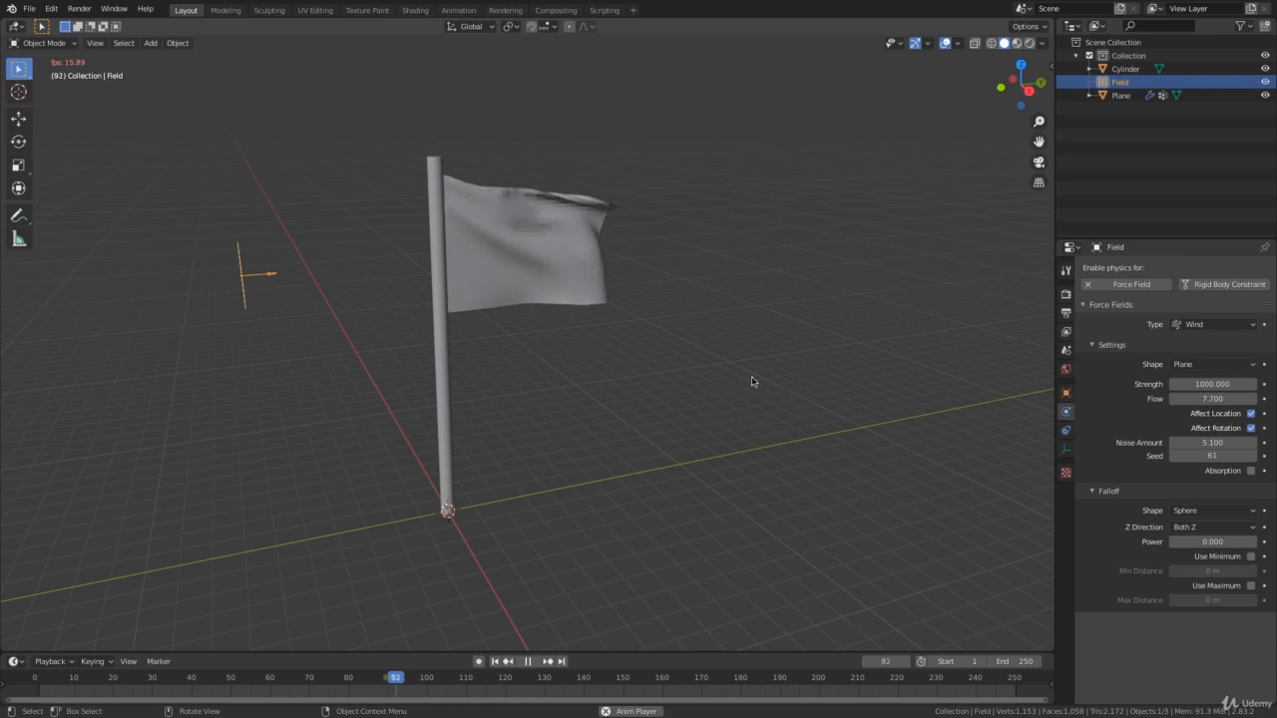
pyautogui.moveTo(771, 384); pyautogui.dragTo(687, 396, button='middle')
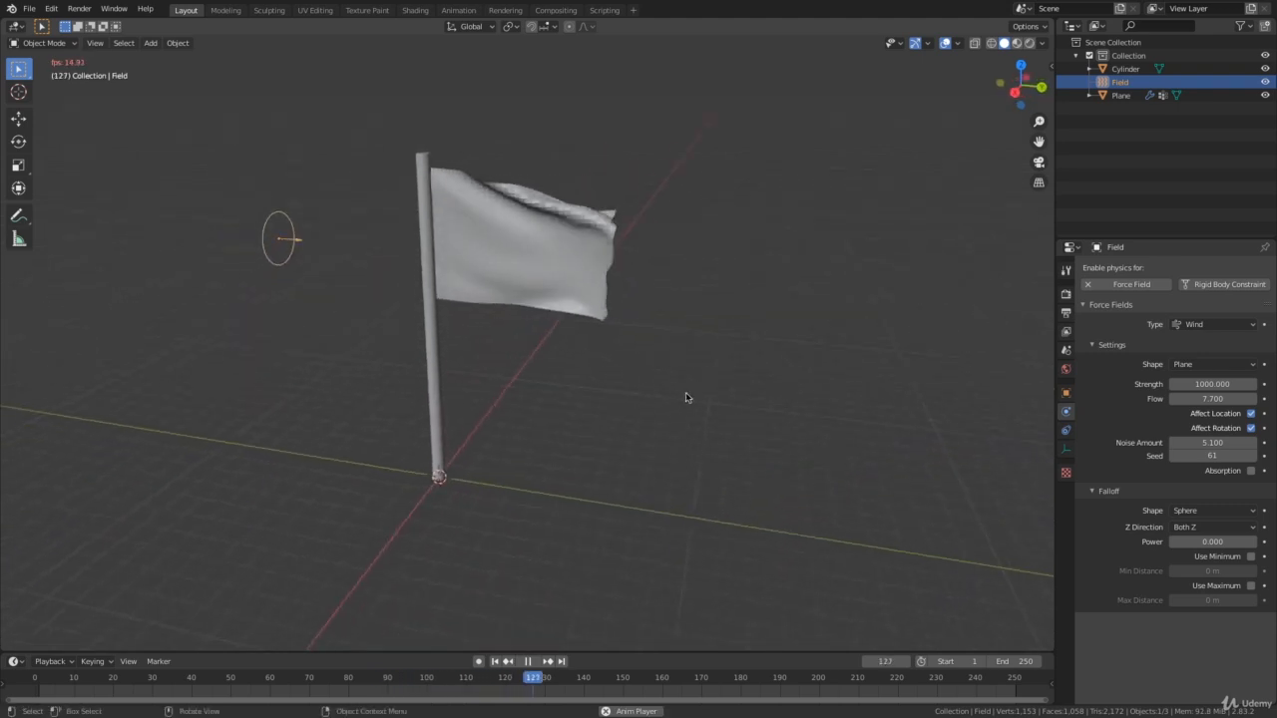
pyautogui.scroll(1, 733, 359)
pyautogui.moveTo(739, 363); pyautogui.dragTo(792, 385, button='middle')
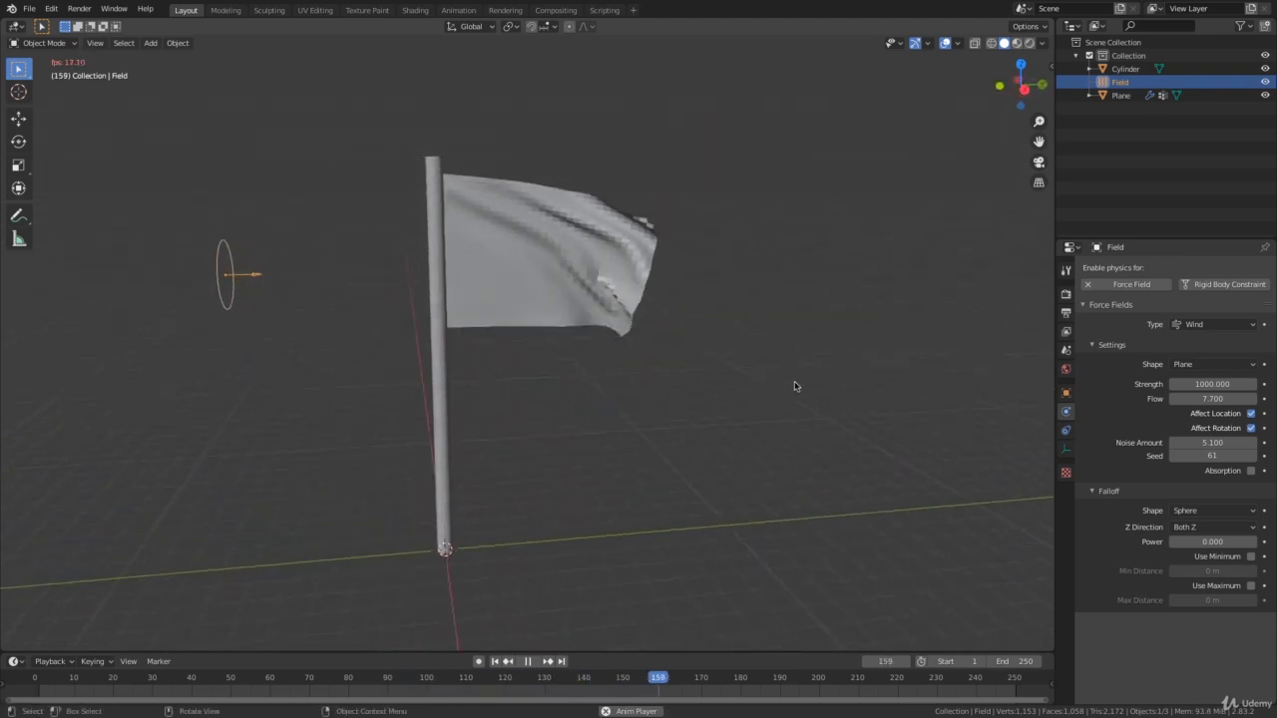
pyautogui.press('space')
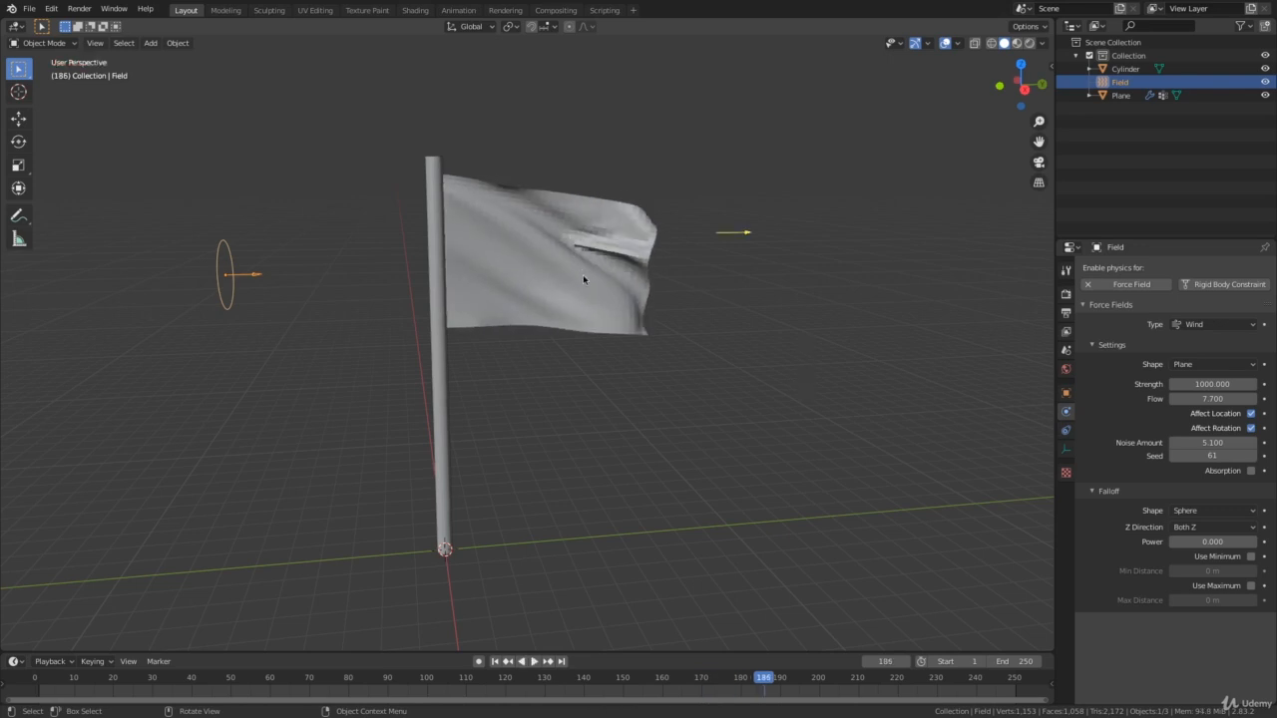
# Select the flag and apply smooth shading to it.
pyautogui.click(577, 275)
pyautogui.rightClick(559, 278)
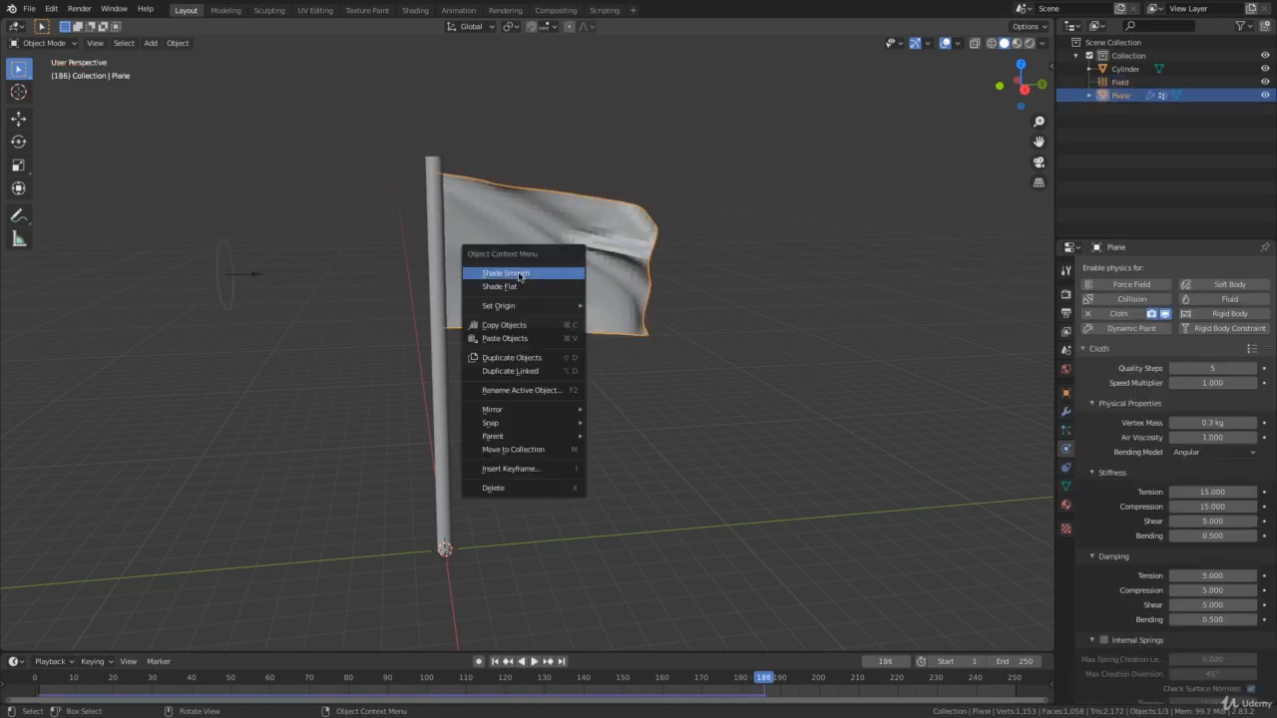
pyautogui.click(535, 274)
# Replay the simulation of the smooth-shaded flag from frame 1, stop it and return to the first frame.
pyautogui.hotkey('shift', 'Left')
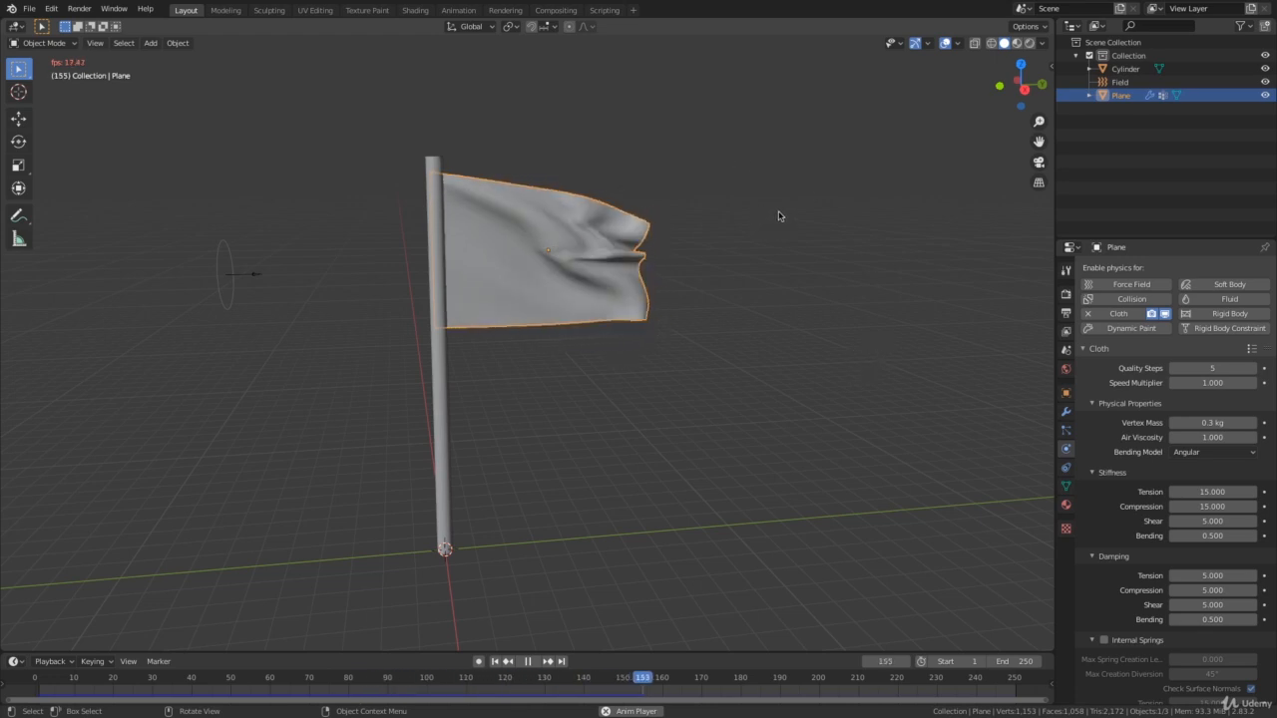
pyautogui.press('space')
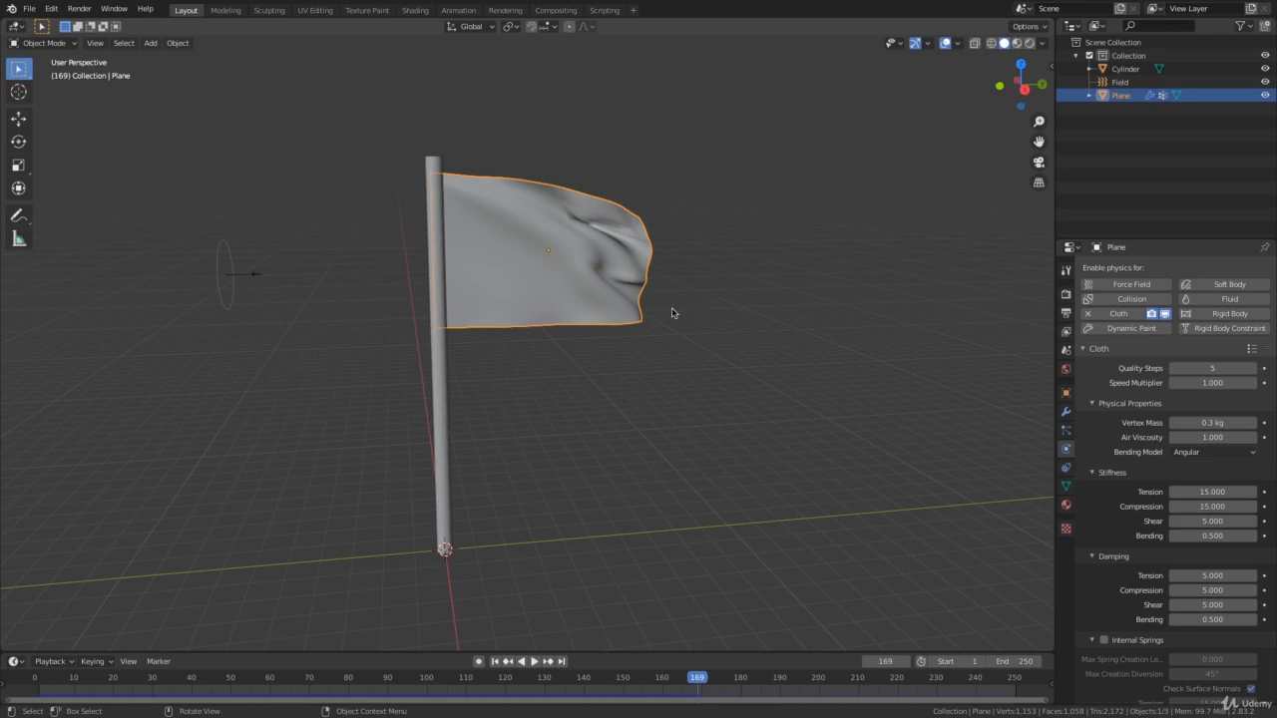
pyautogui.hotkey('shift', 'Left')
# Subdivide all faces of the flag's mesh once more in Edit Mode and return to Object Mode.
pyautogui.press('Tab')
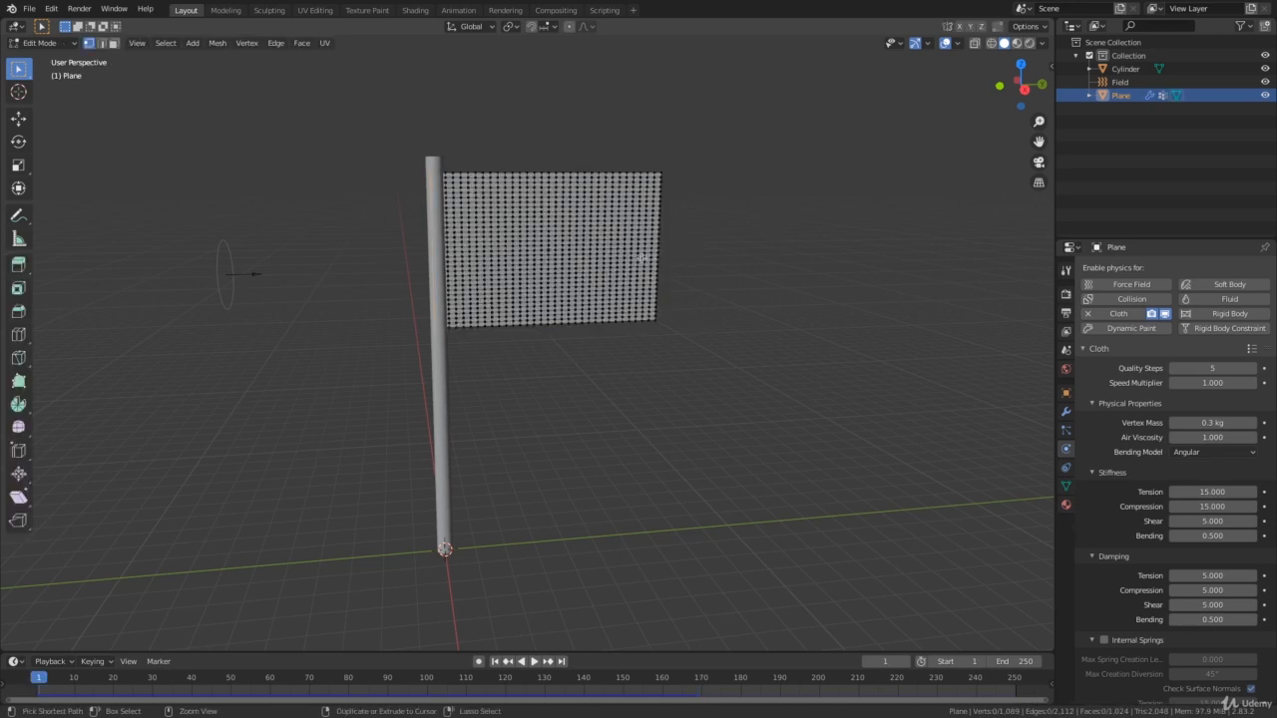
pyautogui.scroll(4, 646, 255)
pyautogui.keyDown('shift'); pyautogui.moveTo(654, 239); pyautogui.dragTo(636, 333, button='middle'); pyautogui.keyUp('shift')
pyautogui.press('a')
pyautogui.rightClick(619, 337)
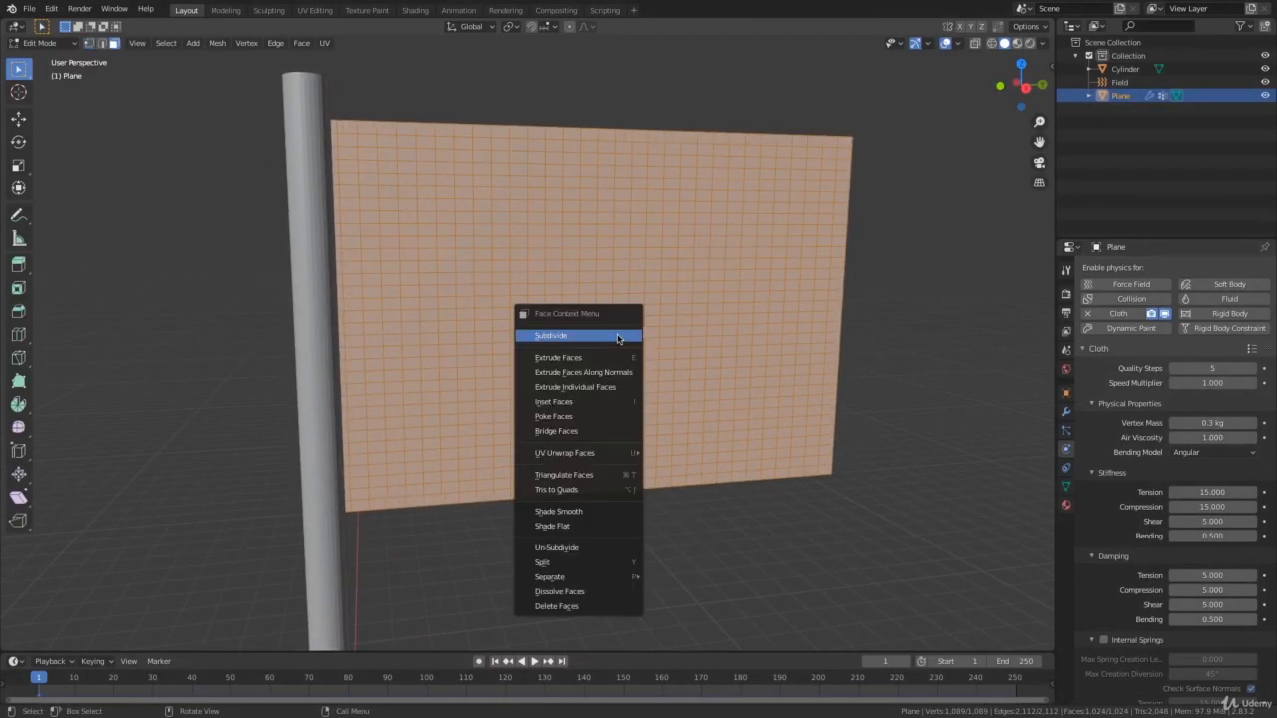
pyautogui.click(562, 337)
pyautogui.scroll(-3, 598, 339)
pyautogui.press('Tab')
pyautogui.scroll(-2, 827, 422)
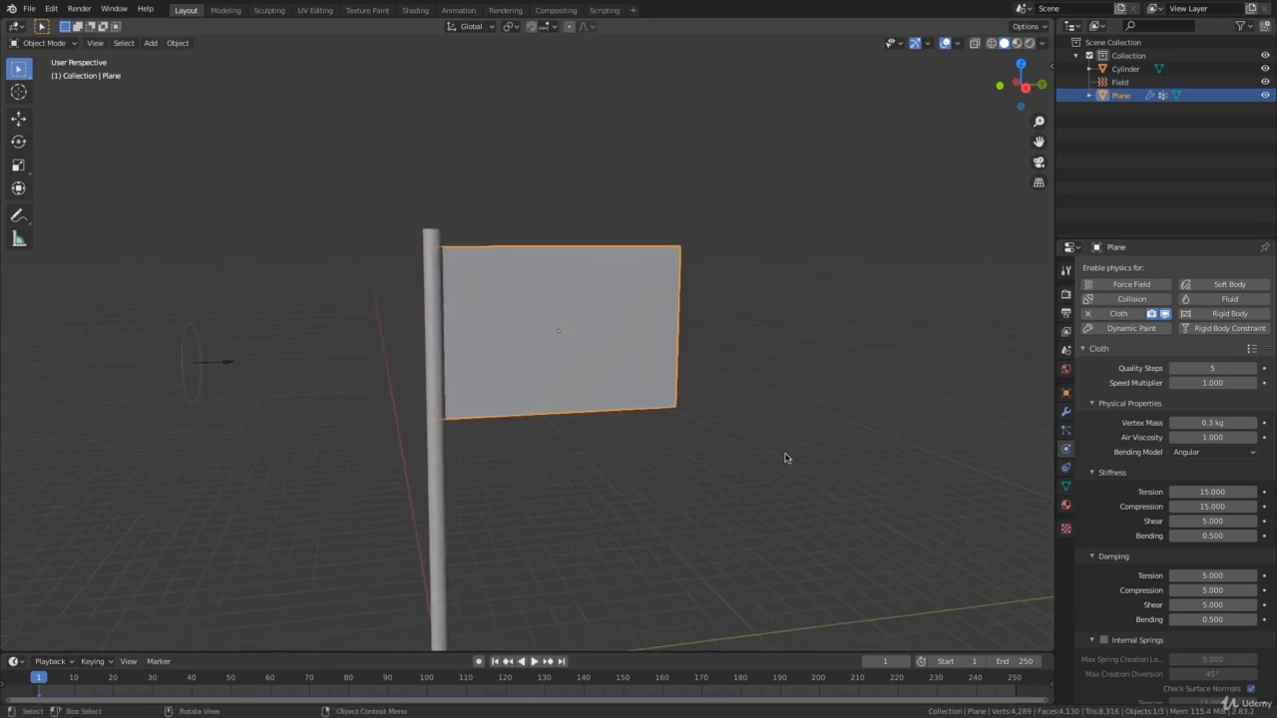
# Run the cloth simulation on the denser flag, stop it around frame 100 and return to the first frame.
pyautogui.moveTo(785, 457); pyautogui.dragTo(727, 399, button='middle')
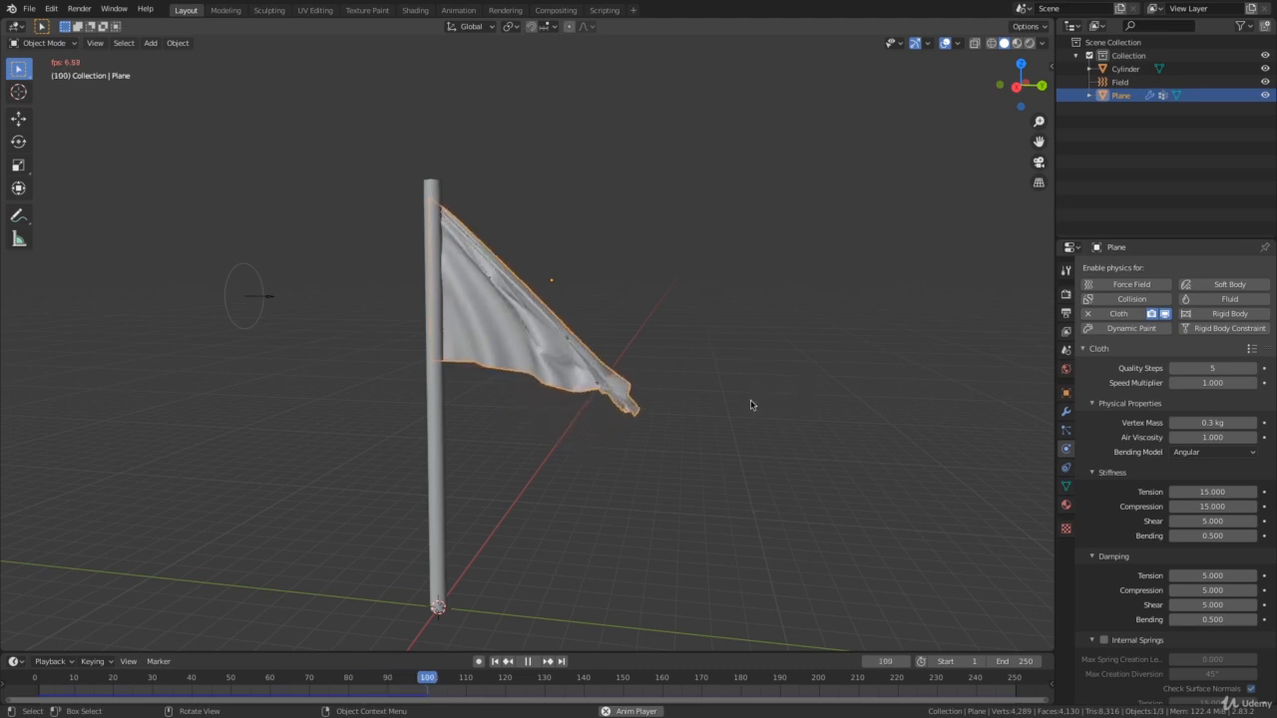
pyautogui.press('space')
pyautogui.moveTo(578, 342); pyautogui.dragTo(710, 297, button='middle')
pyautogui.hotkey('shift', 'Left')
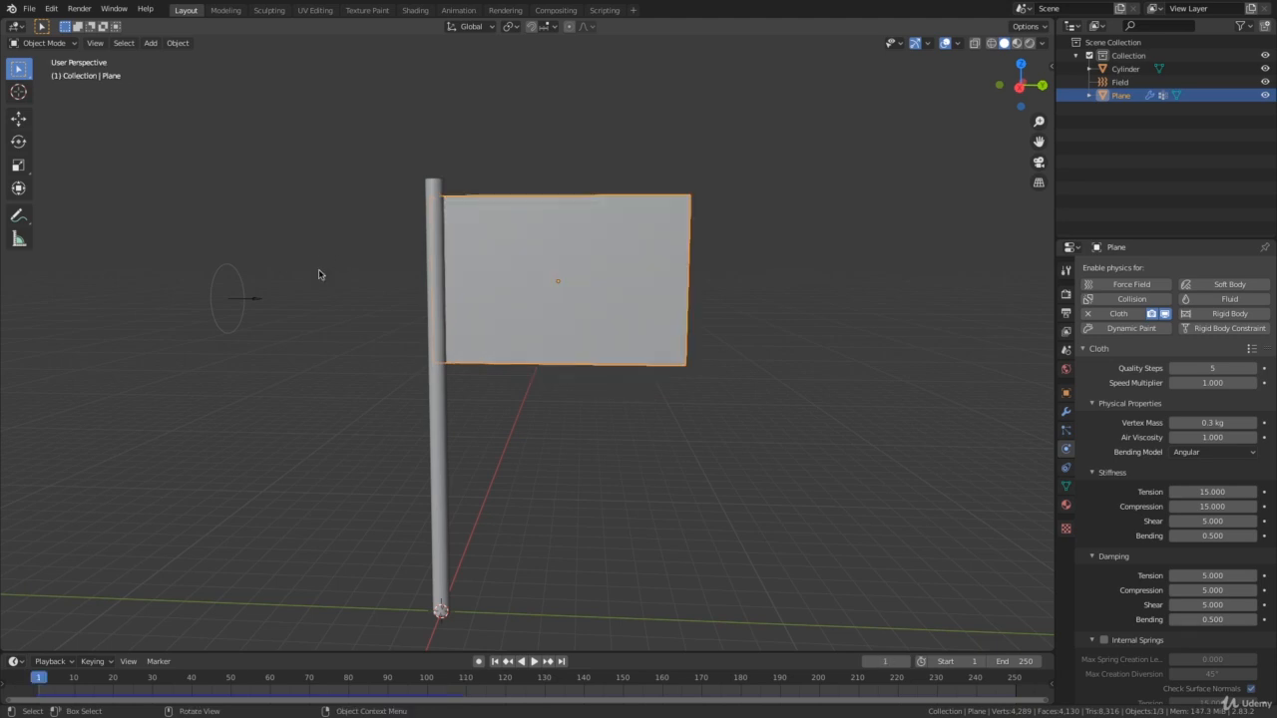
# Select the wind force field and rotate it about the global X axis so it blows obliquely upward toward the flag.
pyautogui.click(253, 304)
pyautogui.moveTo(252, 304); pyautogui.dragTo(479, 318, button='middle')
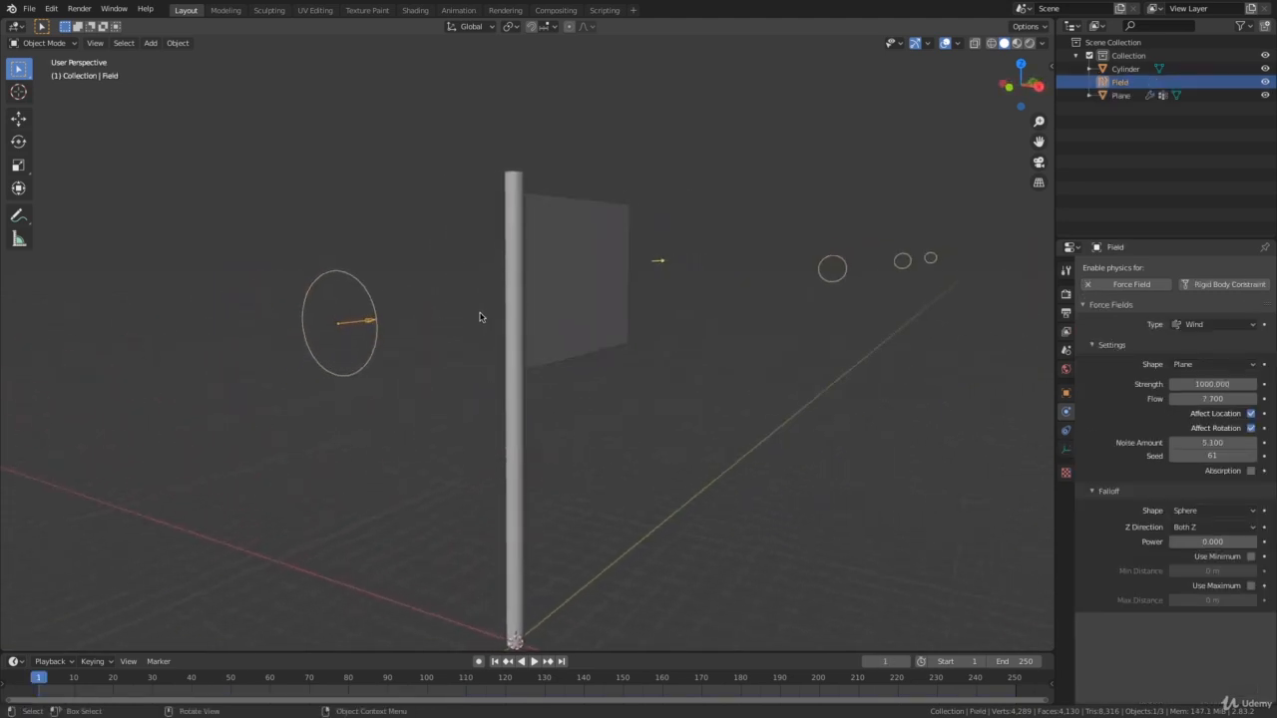
pyautogui.moveTo(791, 304); pyautogui.dragTo(606, 378, button='middle')
pyautogui.press('r')
pyautogui.press('x')
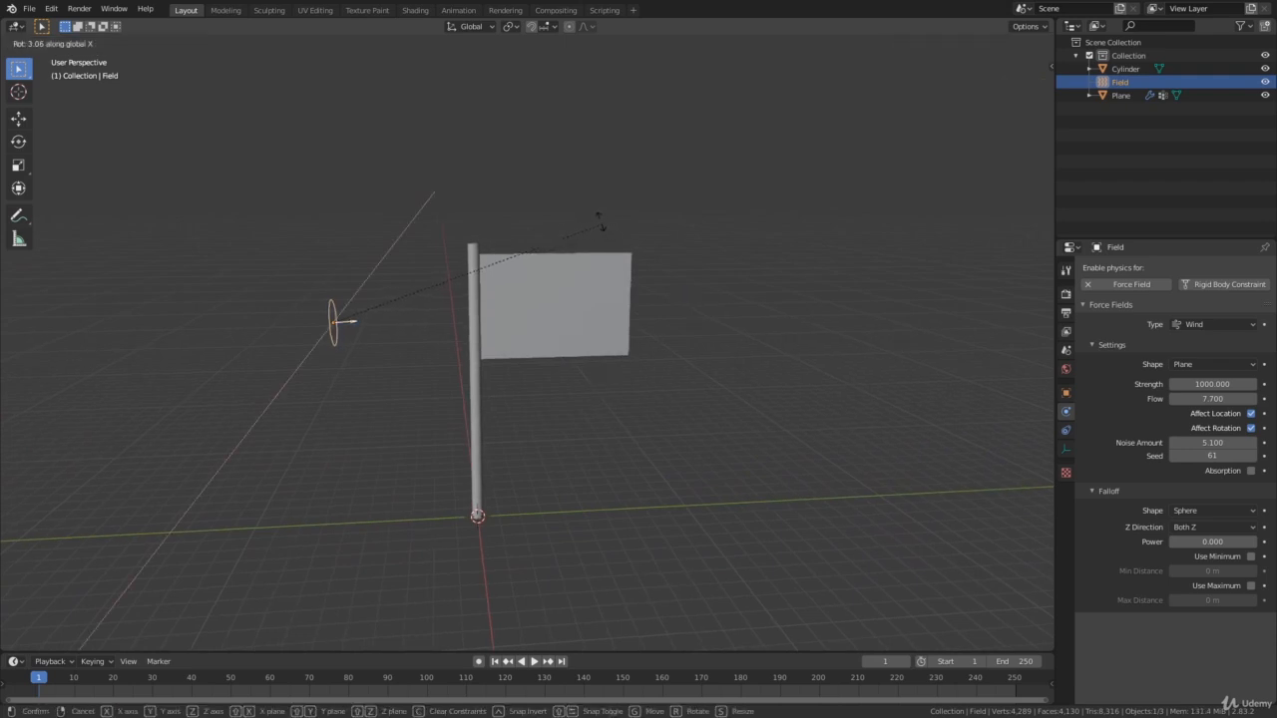
pyautogui.click(513, 179)
# Move the wind force field down about 5.2 m along the global Z axis.
pyautogui.moveTo(533, 199); pyautogui.dragTo(609, 250, button='middle')
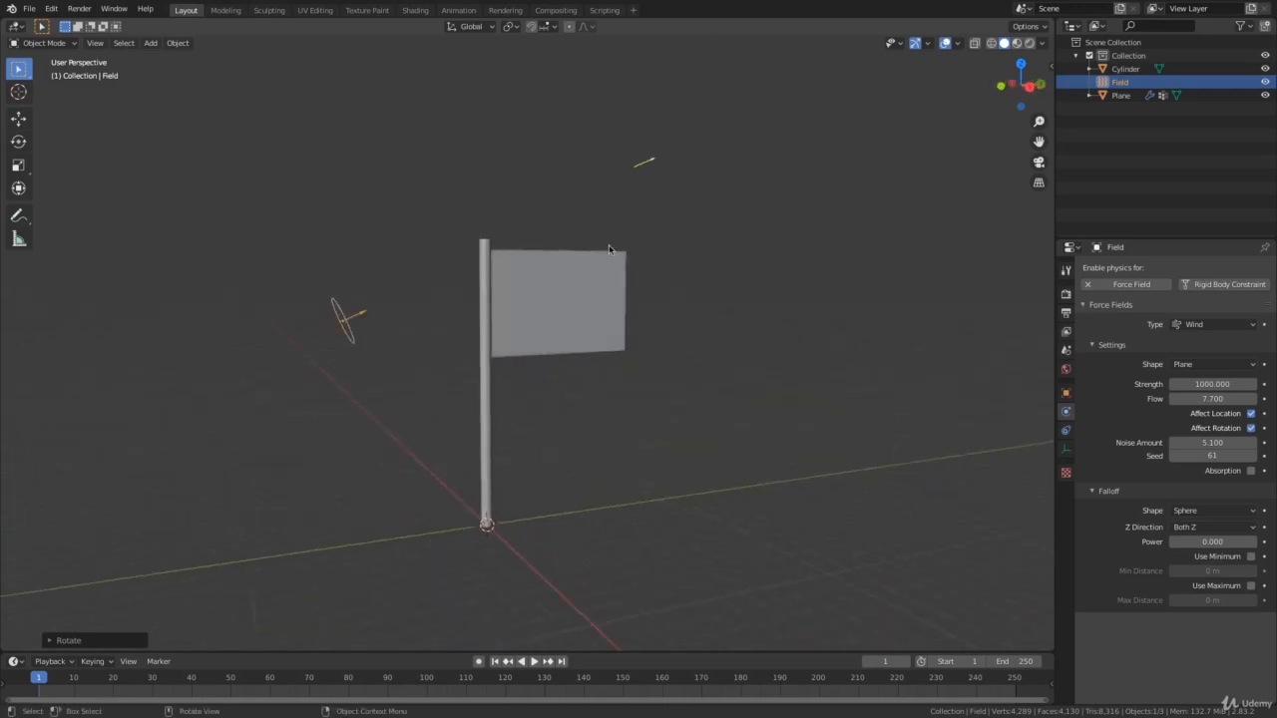
pyautogui.press('g')
pyautogui.press('z')
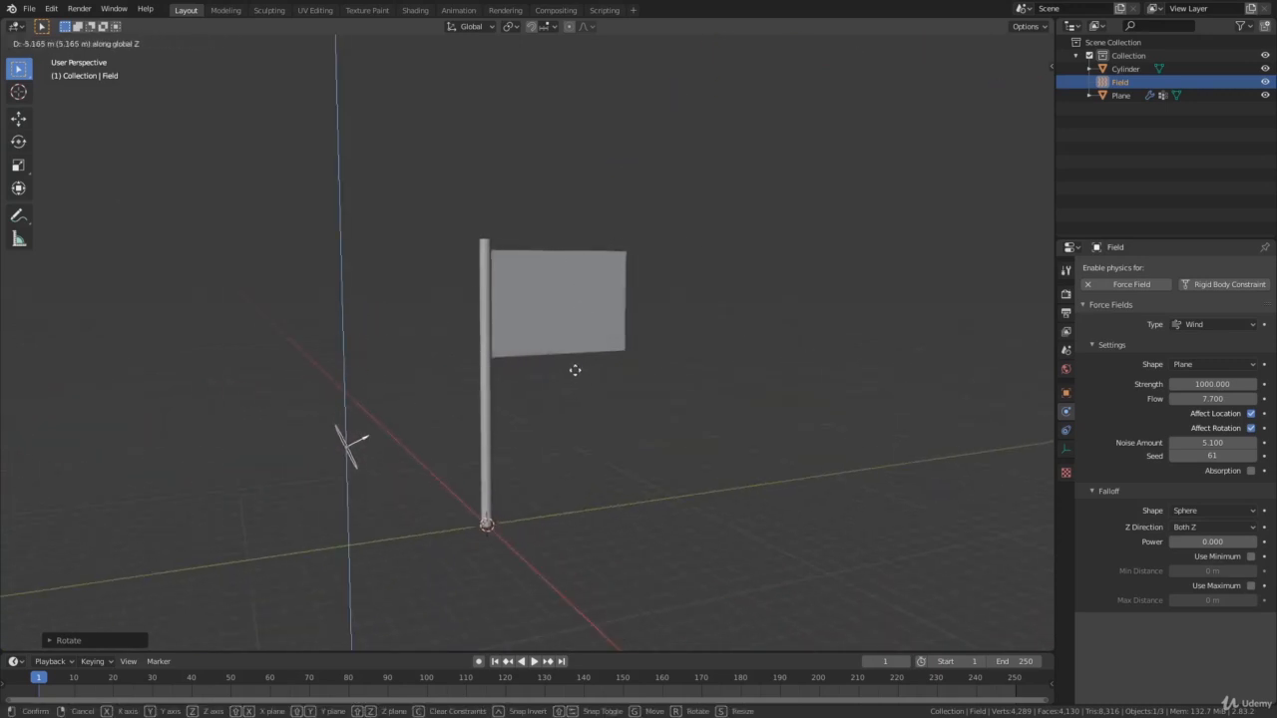
pyautogui.click(574, 370)
# Run the simulation with the tilted, lowered wind and watch how the flag waves.
pyautogui.moveTo(616, 373); pyautogui.dragTo(588, 364, button='middle')
pyautogui.press('space')
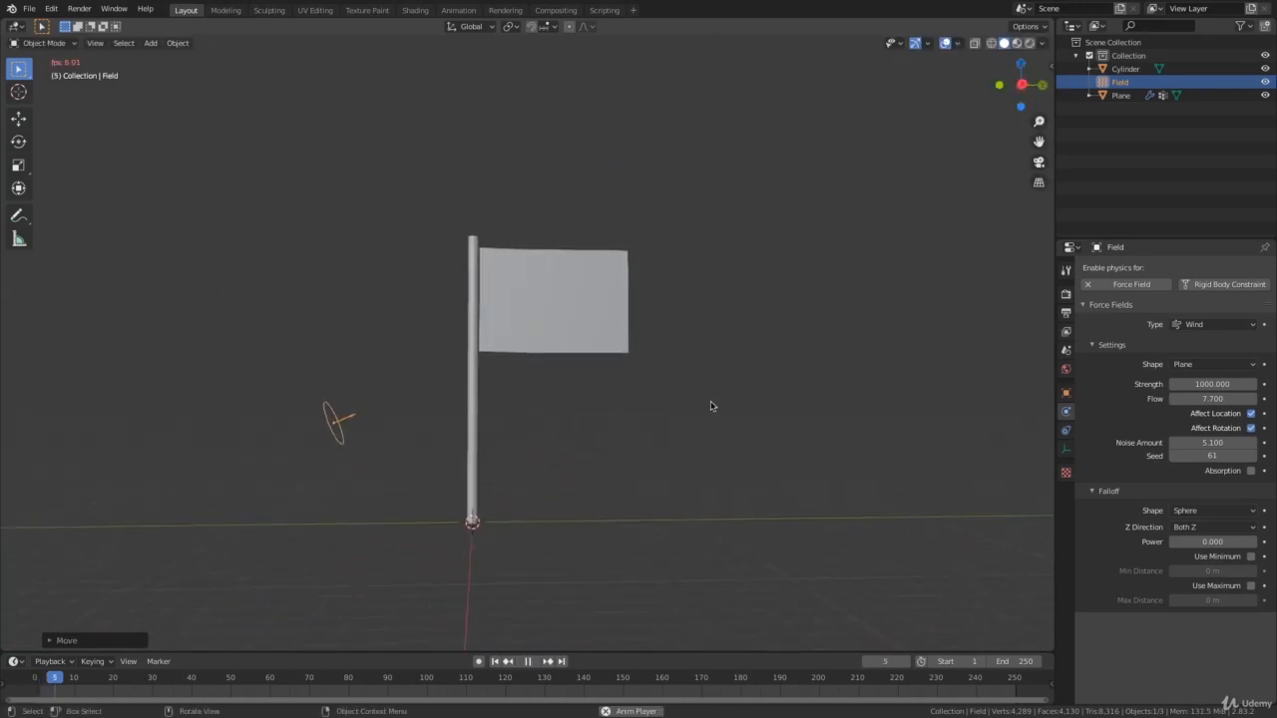
pyautogui.moveTo(711, 406); pyautogui.dragTo(803, 406, button='middle')
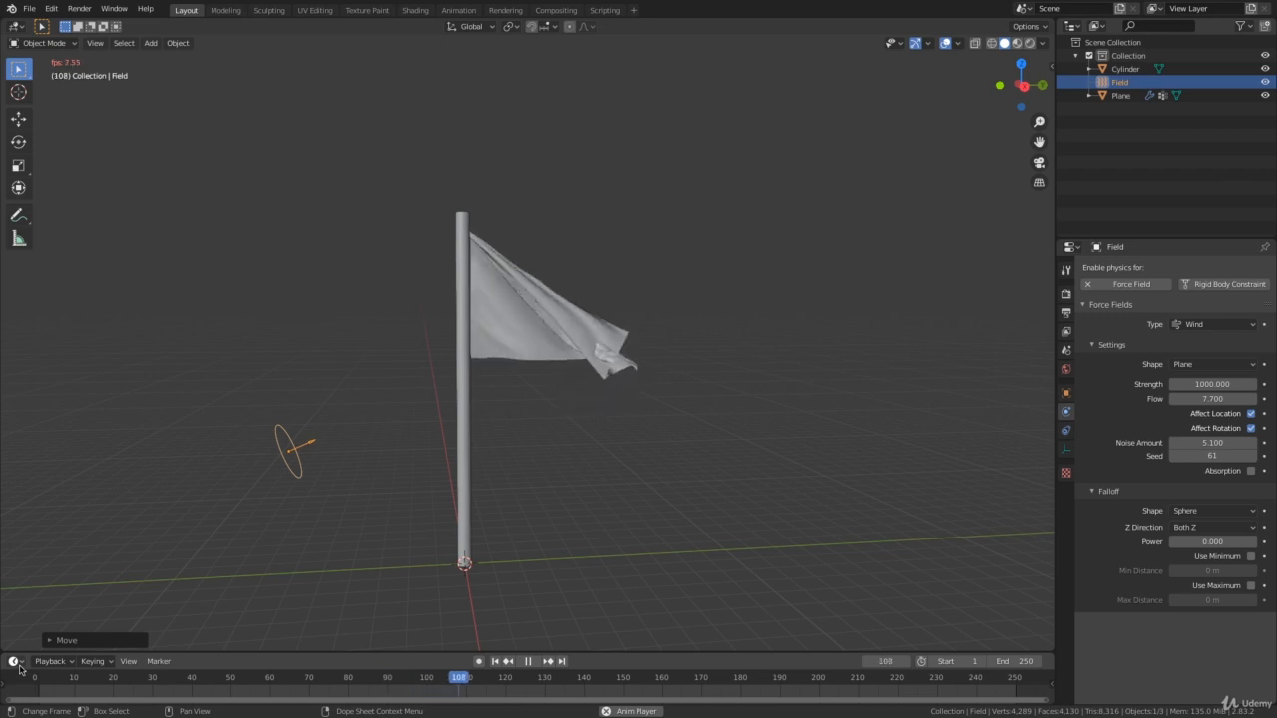
pyautogui.press('space')
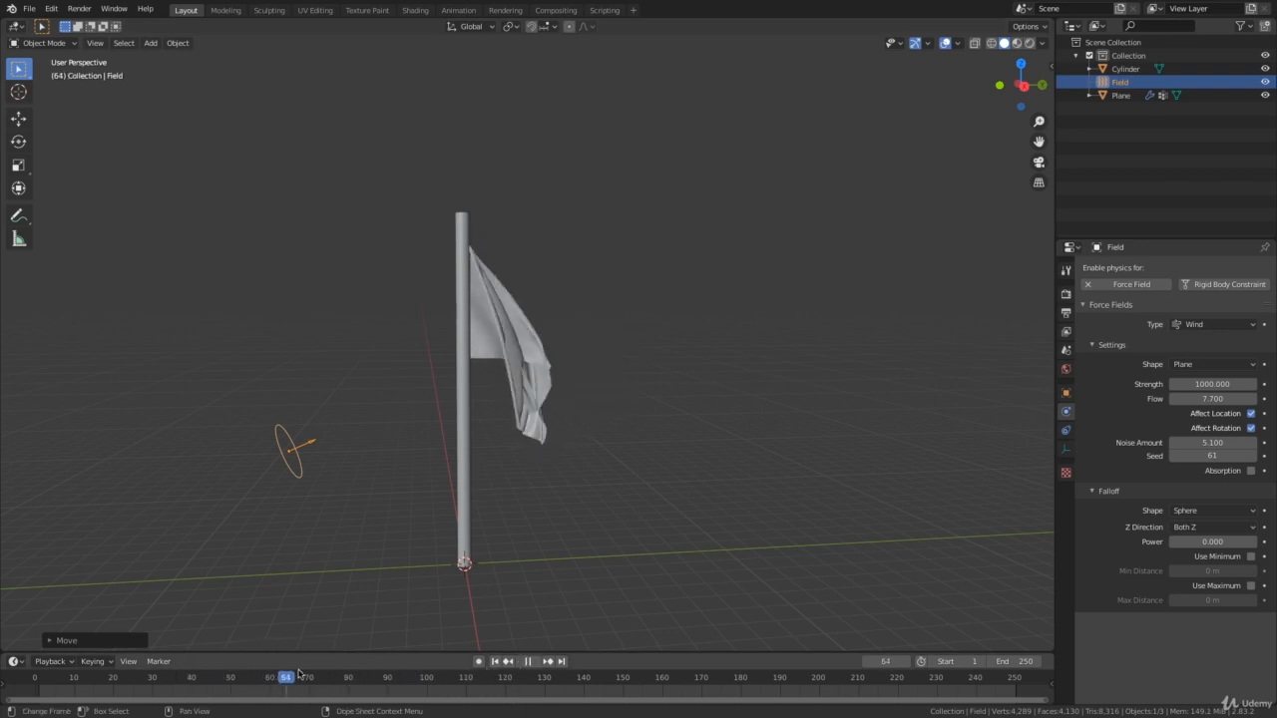
# Scrub through and replay the cached flag animation, then stop playback and return to frame 1.
pyautogui.moveTo(314, 668); pyautogui.dragTo(142, 681)
pyautogui.press('space')
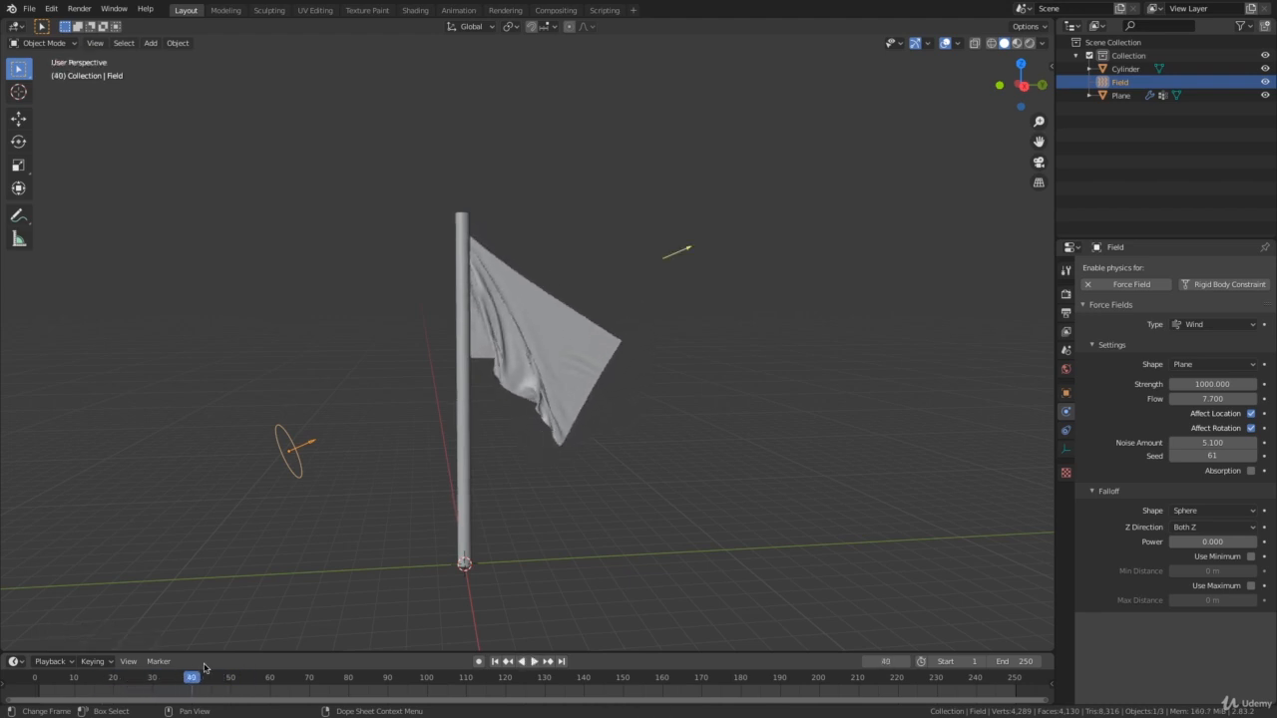
pyautogui.hotkey('shift', 'Left')
pyautogui.press('space')
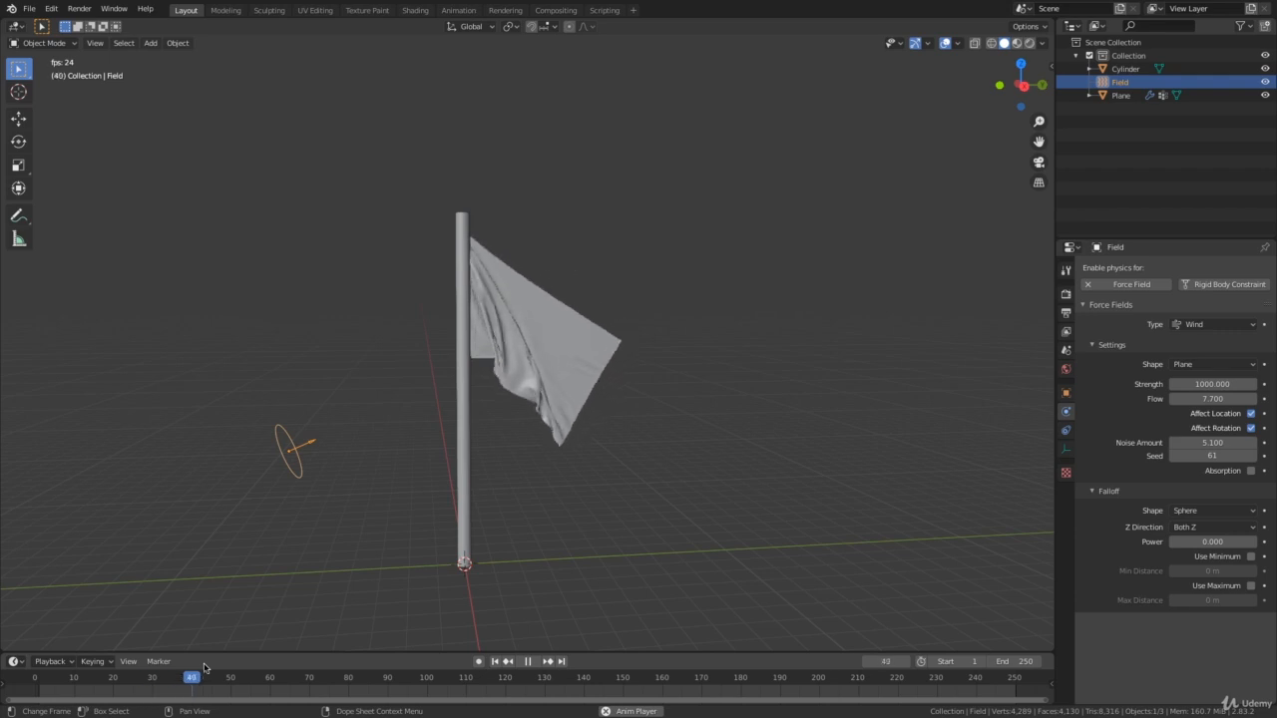
pyautogui.hotkey('shift', 'Left')
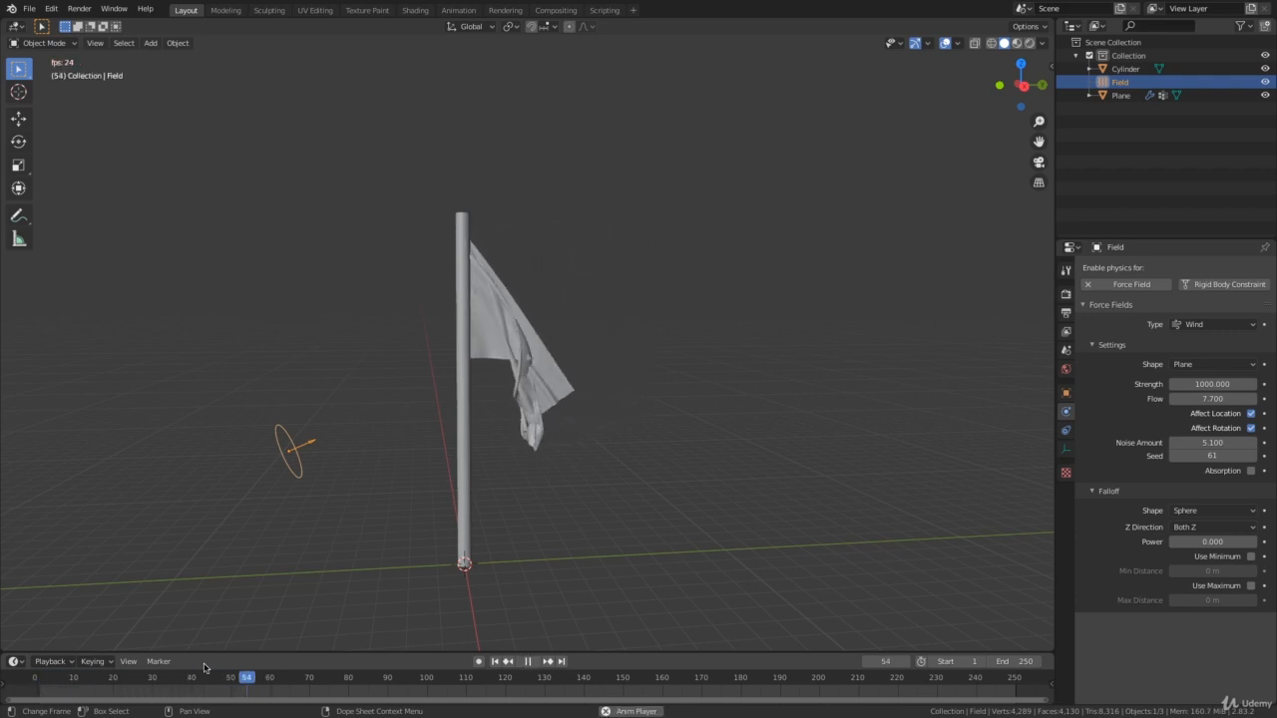
pyautogui.press('space')
pyautogui.hotkey('shift', 'Left')
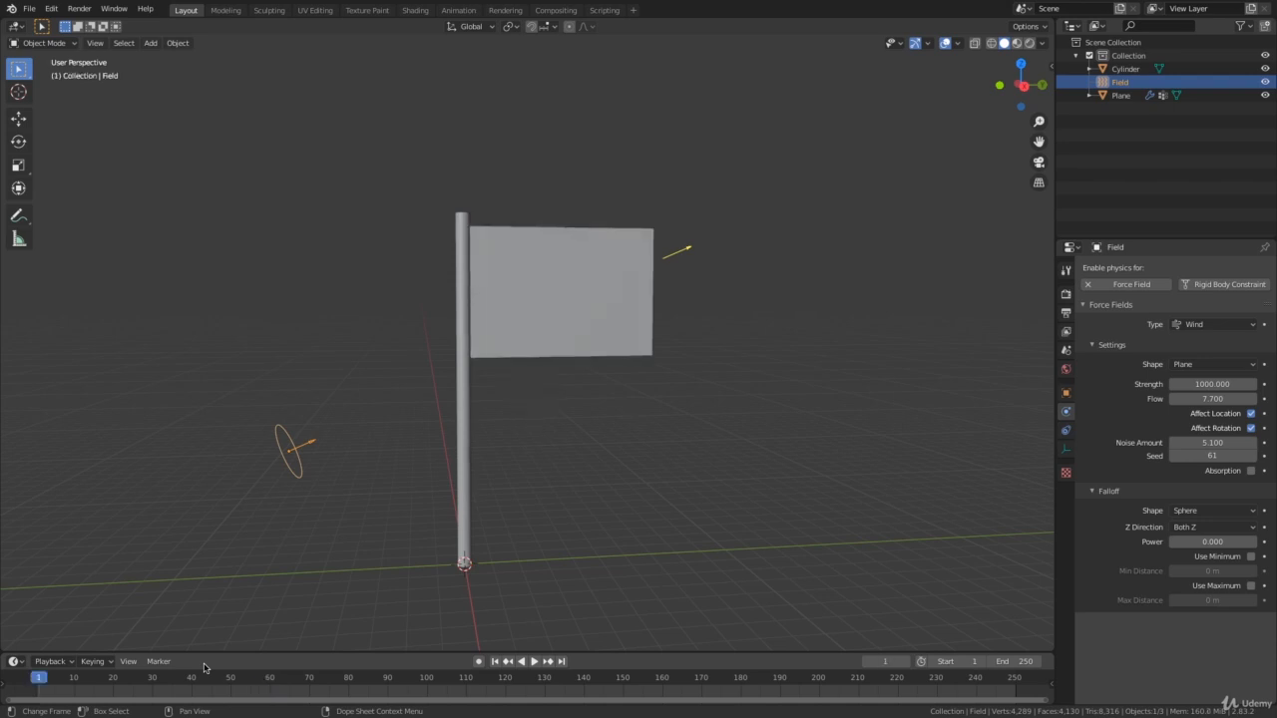
# Select the flag and examine its cloth settings, including stiffness, damping, internal springs, pressure and shape.
pyautogui.moveTo(678, 404); pyautogui.dragTo(706, 409, button='middle')
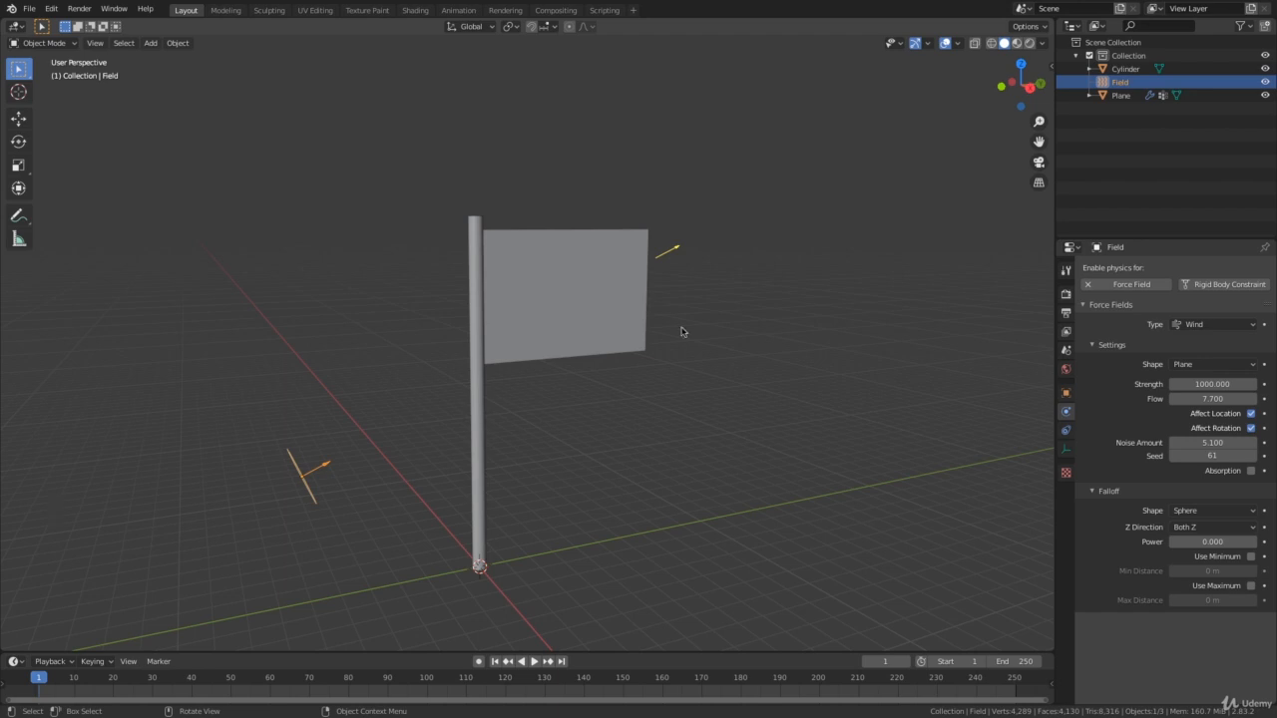
pyautogui.moveTo(682, 331); pyautogui.dragTo(796, 363, button='middle')
pyautogui.click(537, 337)
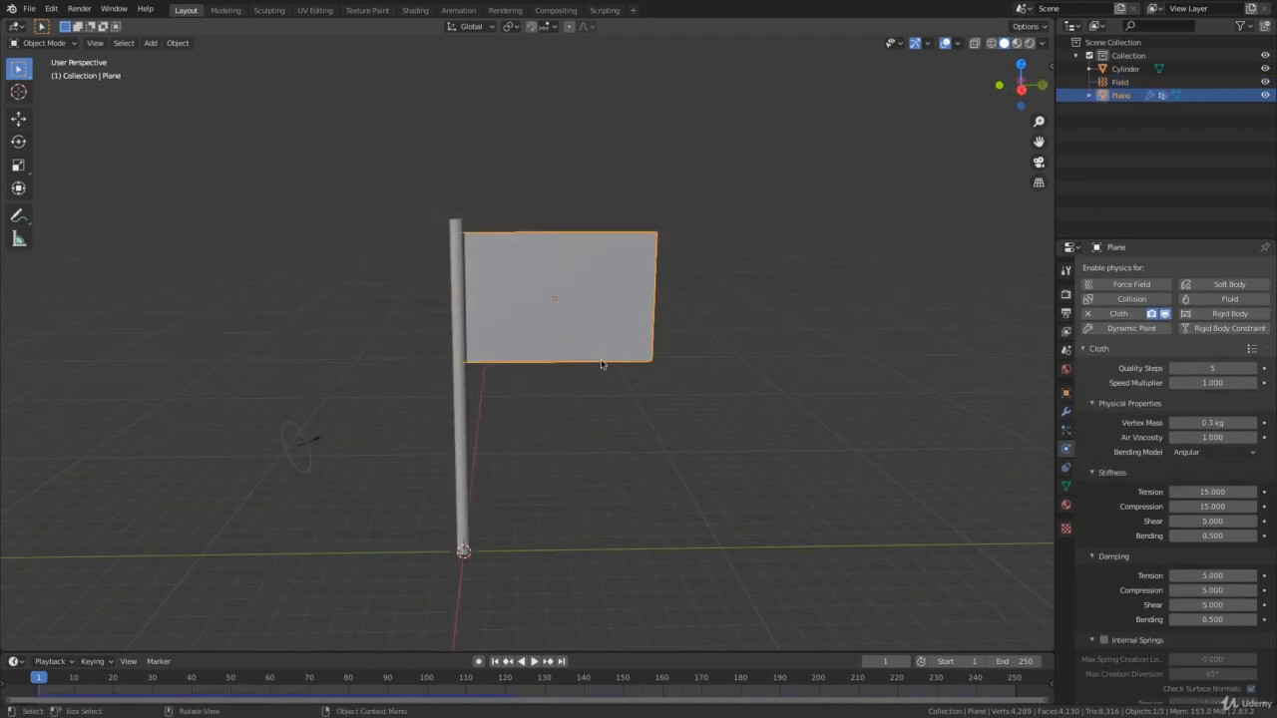
pyautogui.moveTo(602, 365); pyautogui.dragTo(577, 364, button='middle')
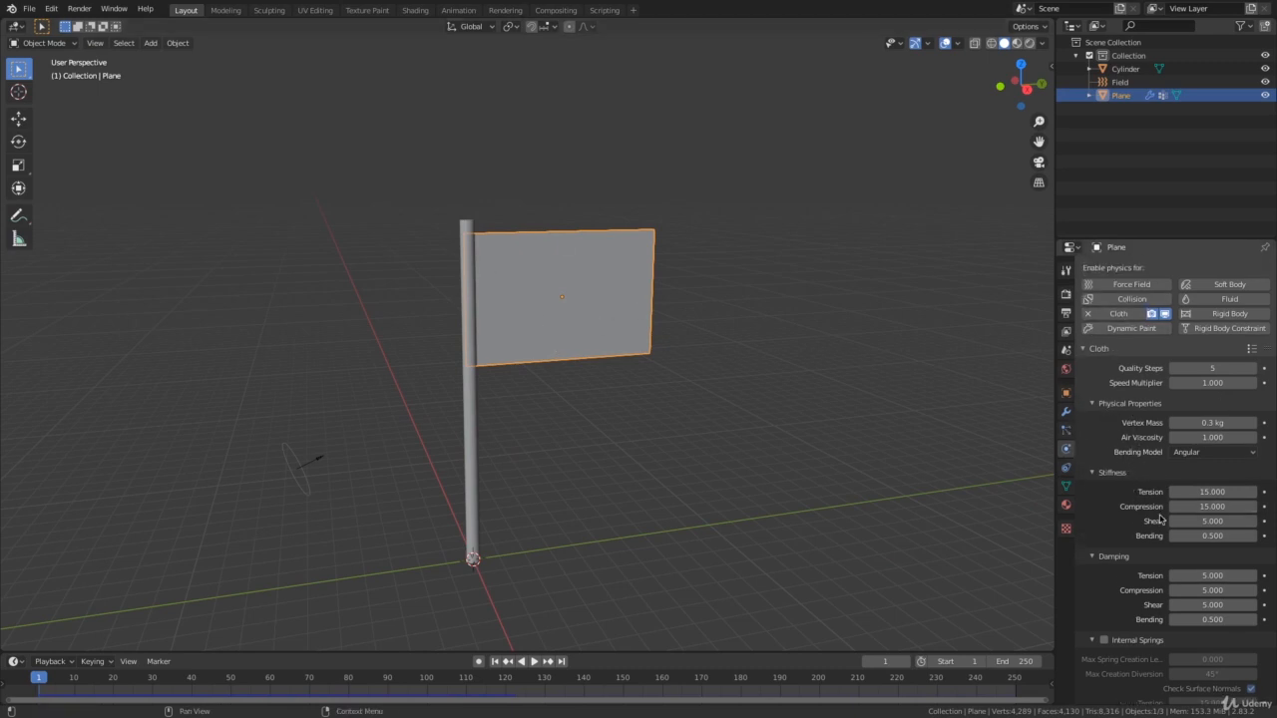
pyautogui.scroll(-3, 1160, 518)
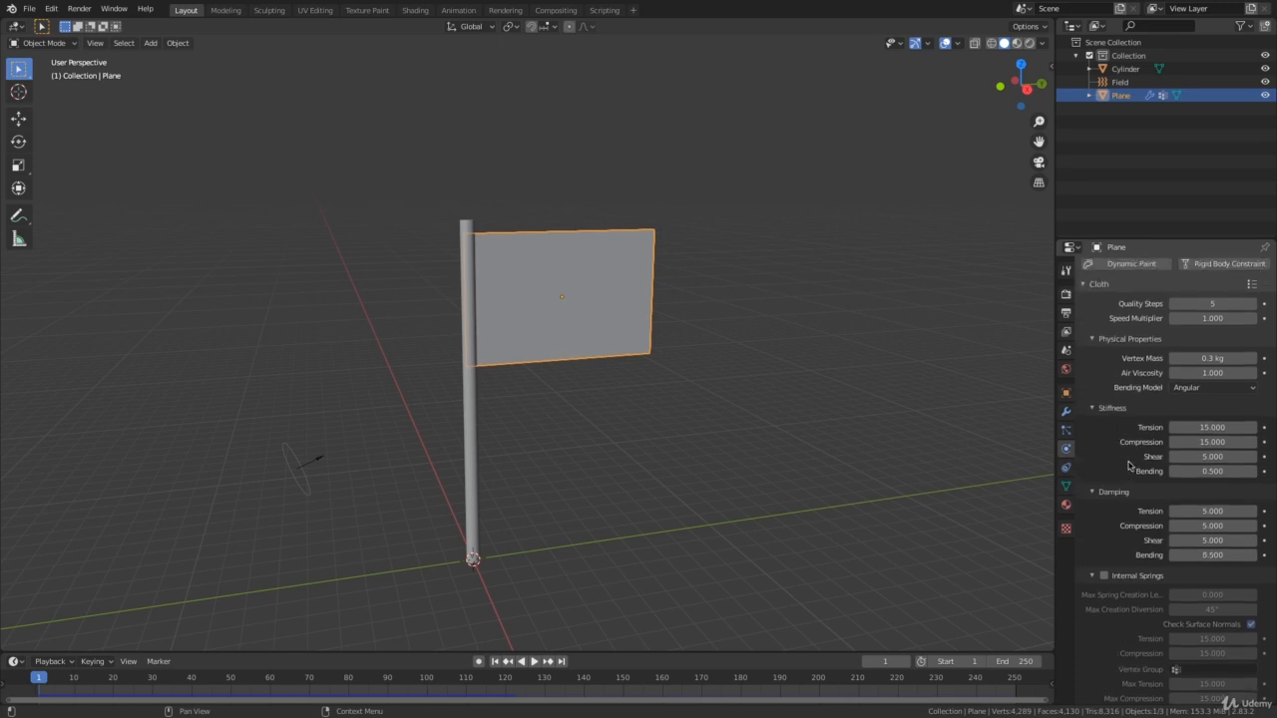
pyautogui.scroll(-3, 1129, 465)
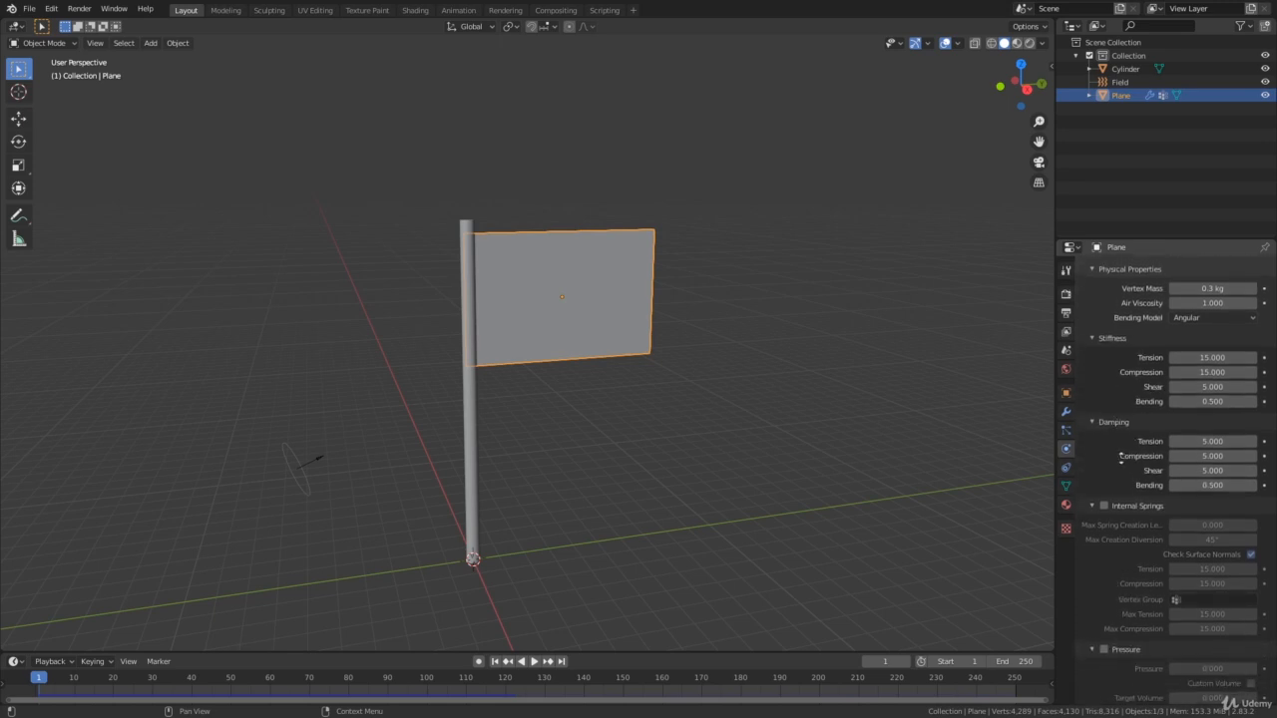
pyautogui.scroll(-7, 1127, 454)
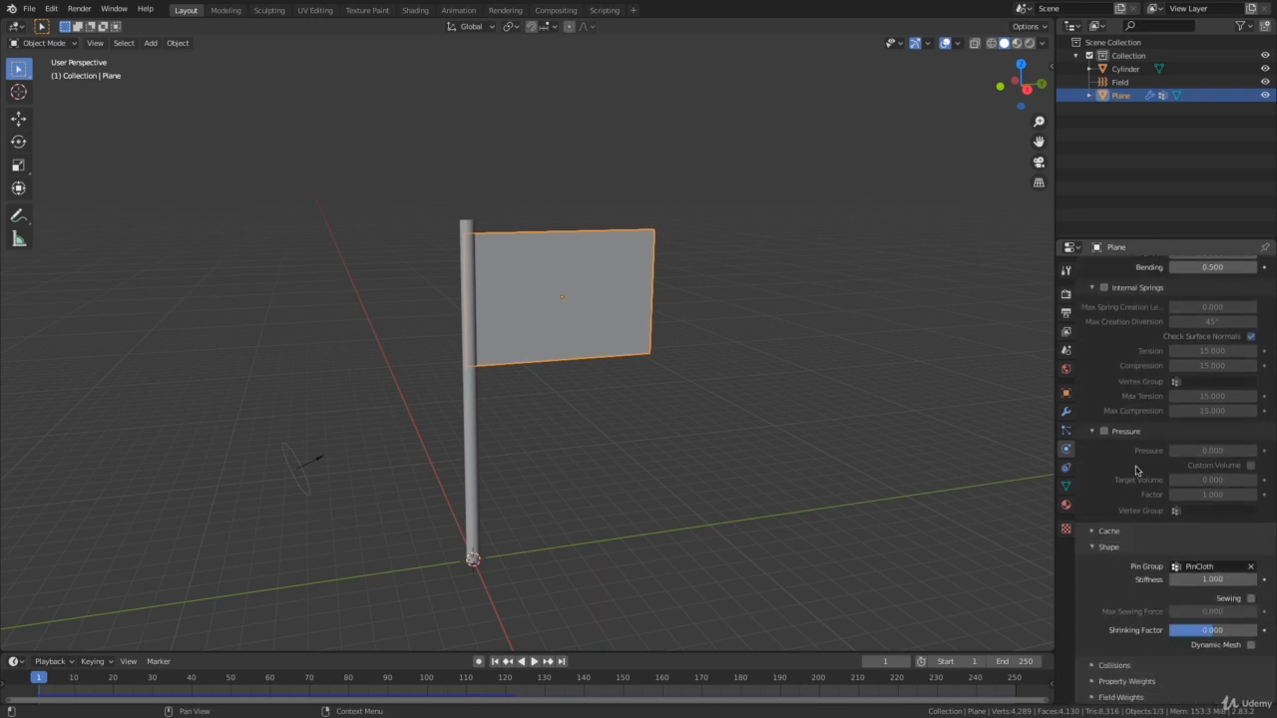
pyautogui.scroll(6, 1140, 477)
pyautogui.scroll(7, 1137, 490)
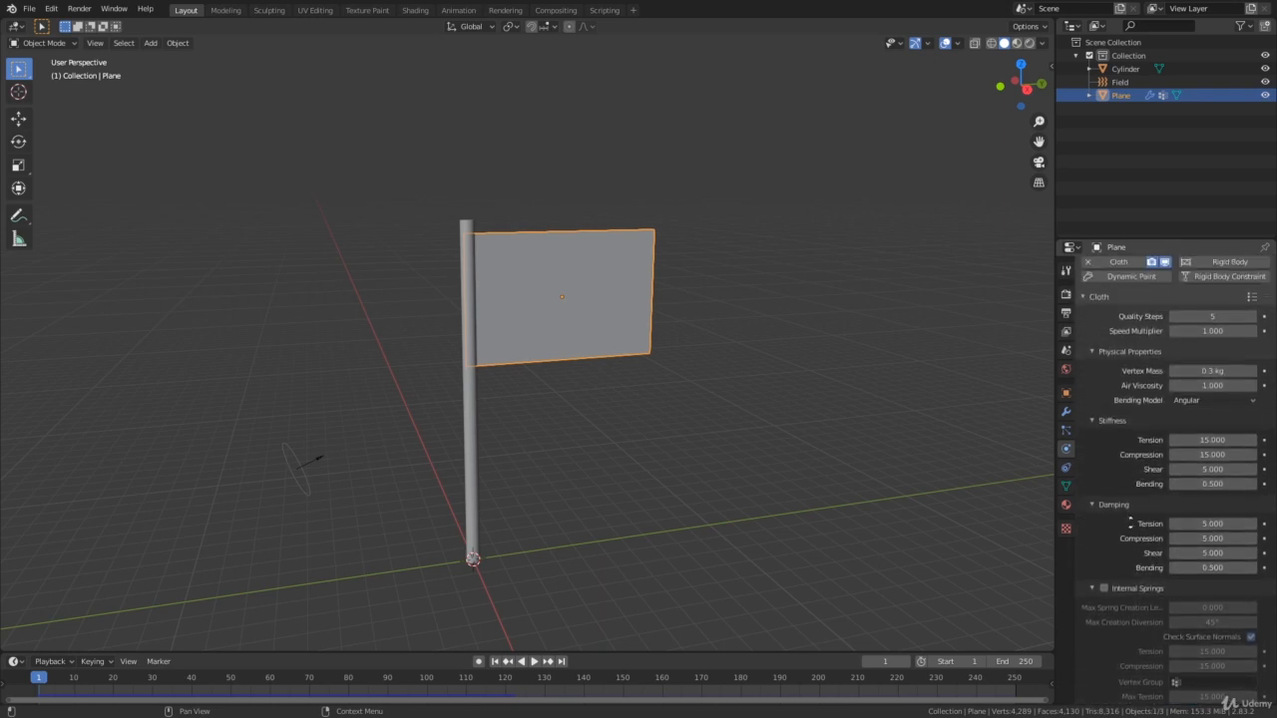
pyautogui.scroll(-4, 1128, 492)
pyautogui.scroll(-6, 1128, 494)
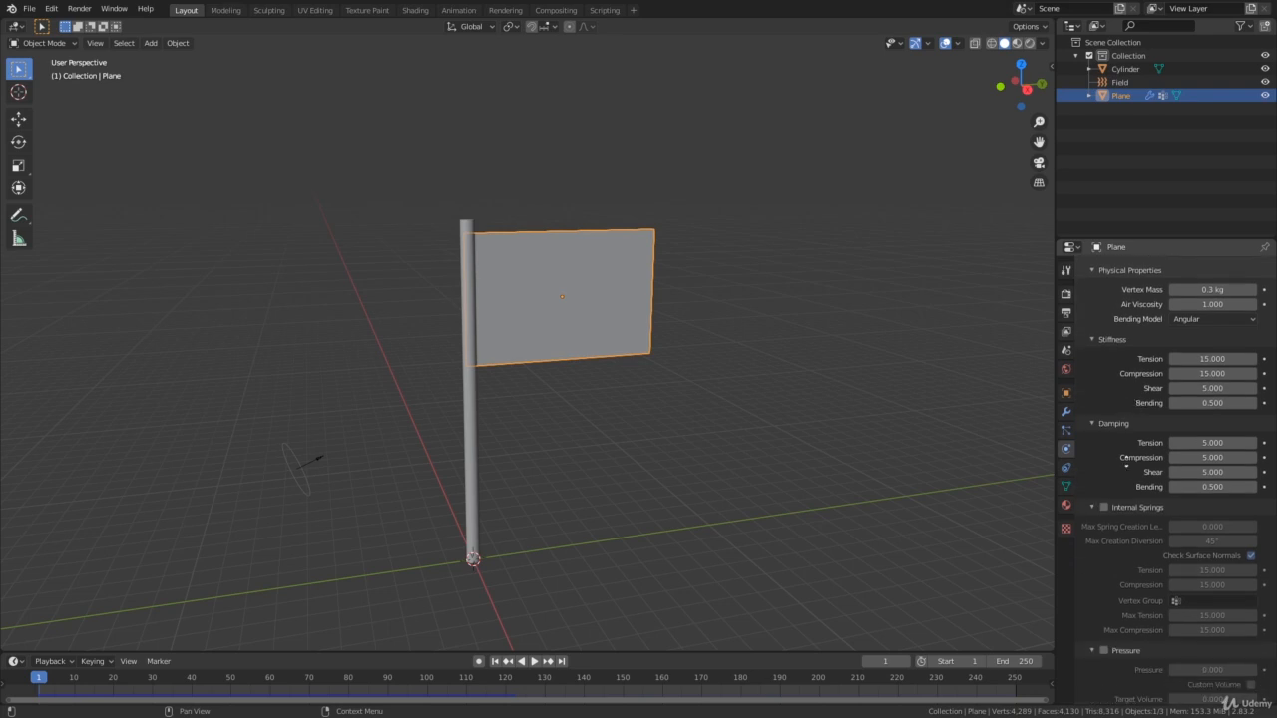
pyautogui.scroll(-3, 1130, 473)
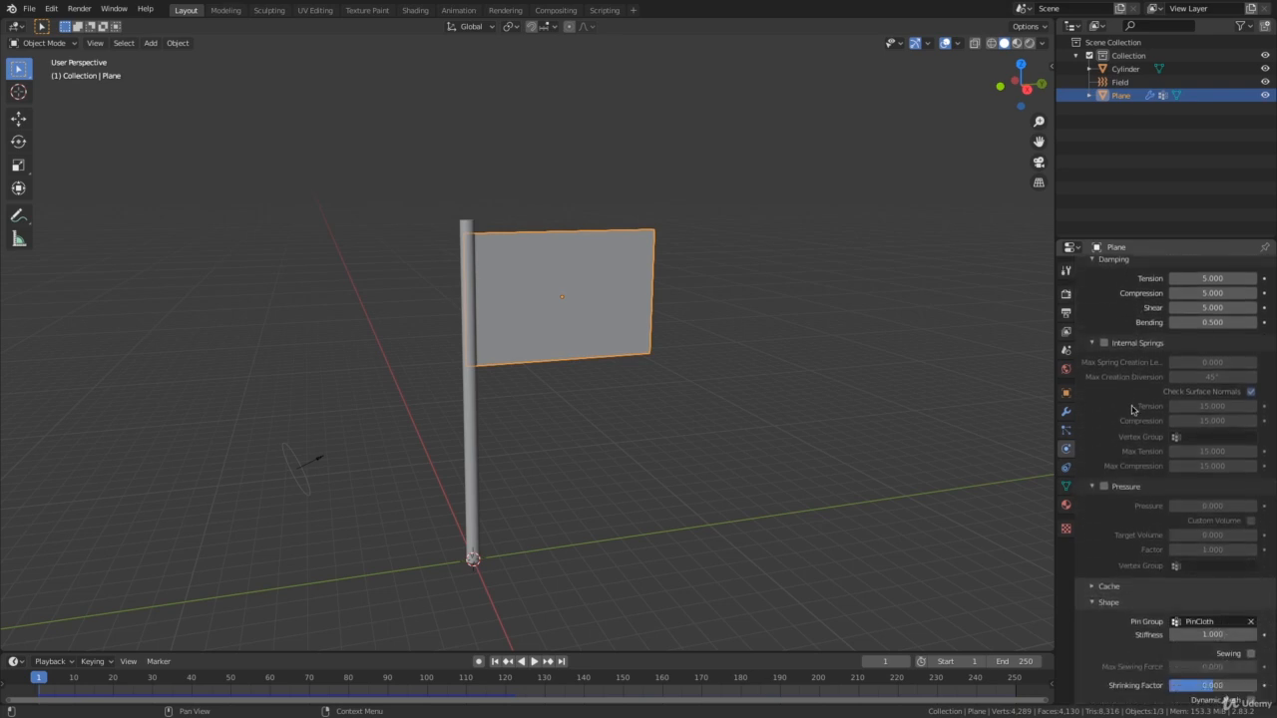
pyautogui.scroll(-2, 1145, 404)
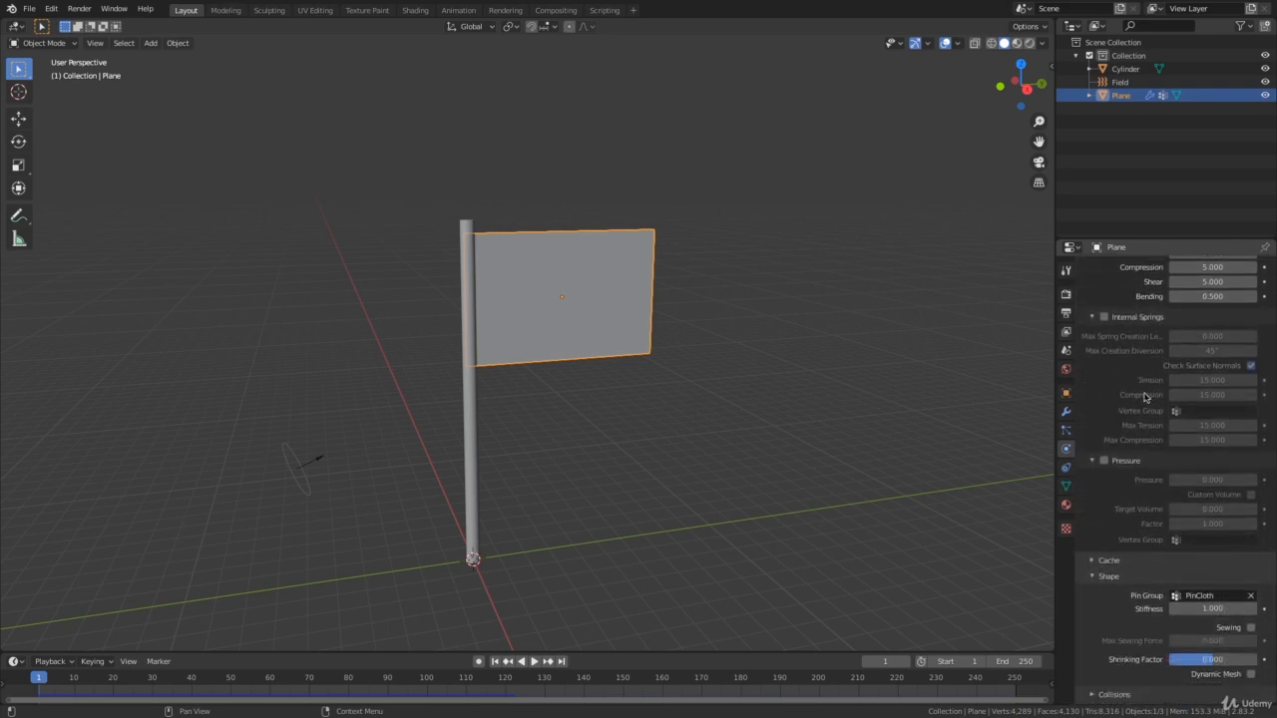
pyautogui.press('KP_3')
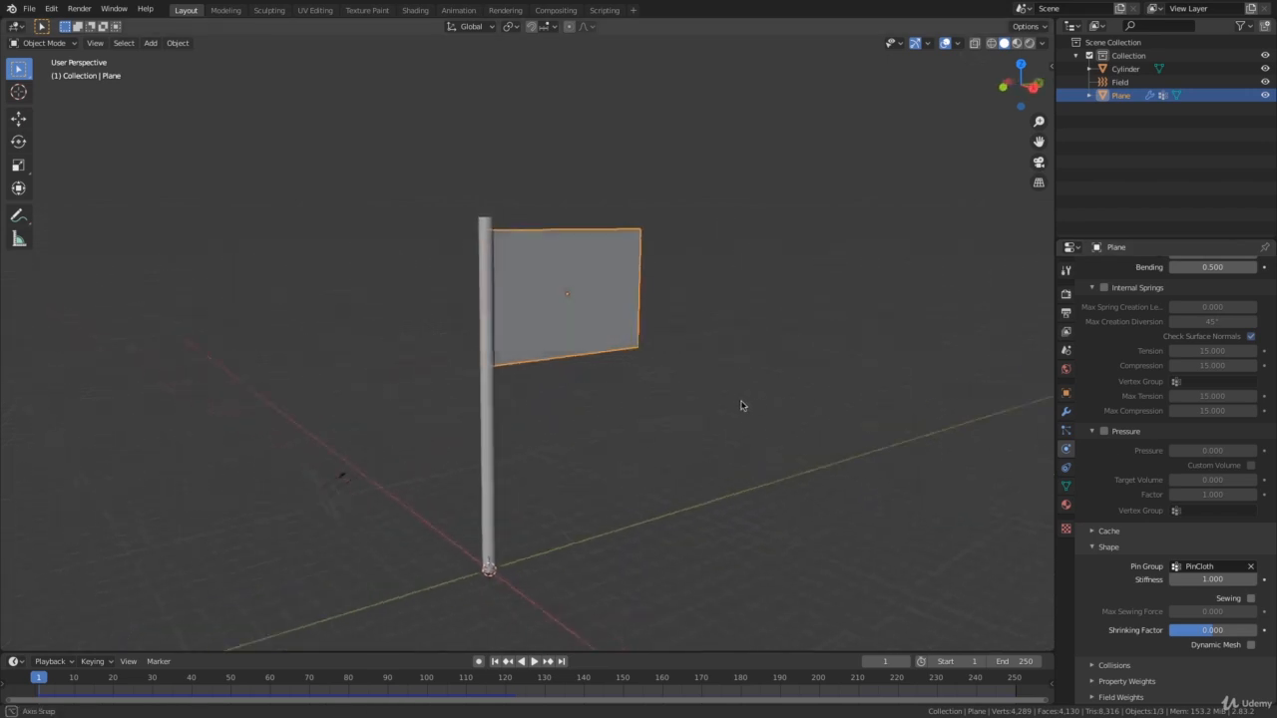